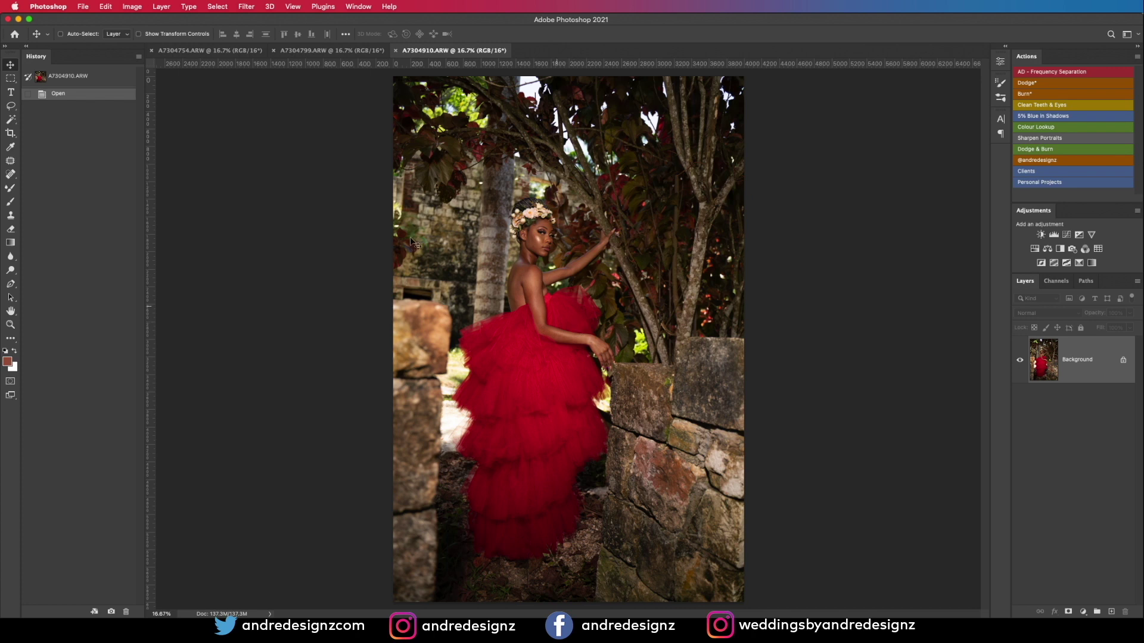
Step: Check the camera data in the file info of the photo A7304754.ARW
left_click(194, 51)
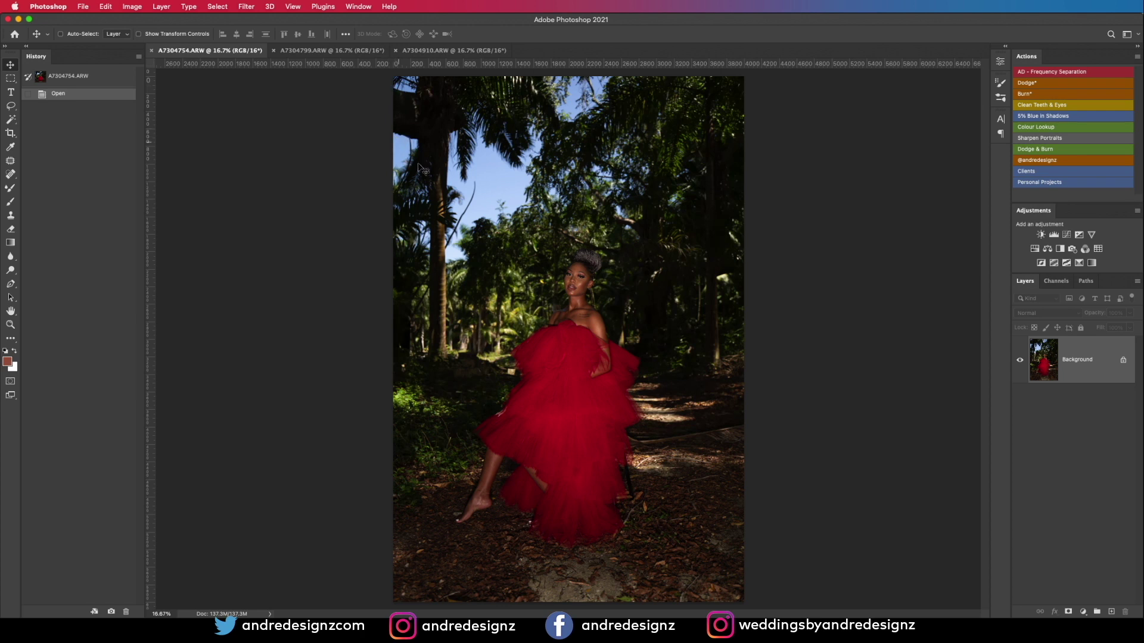
scroll(529, 260, "up", 10)
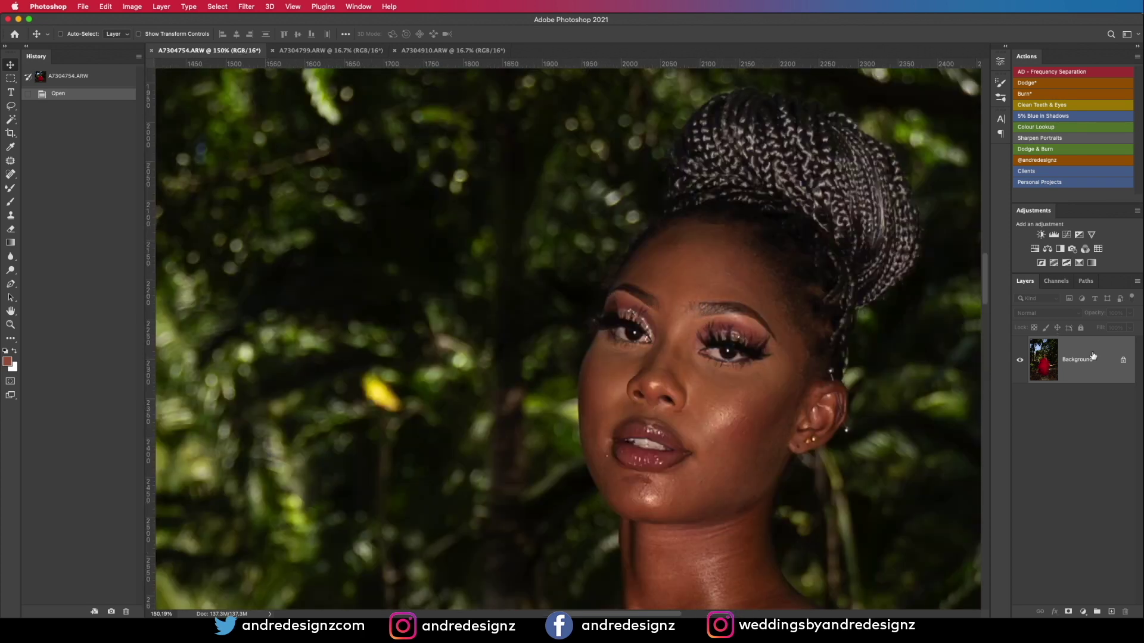
scroll(496, 293, "down", 10)
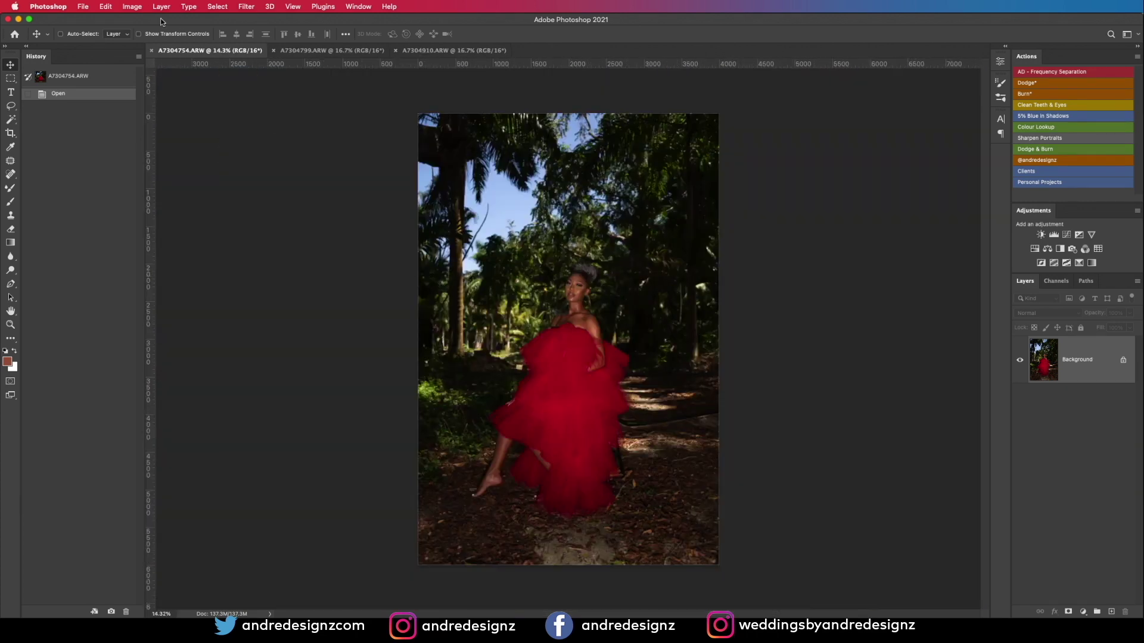
left_click(82, 7)
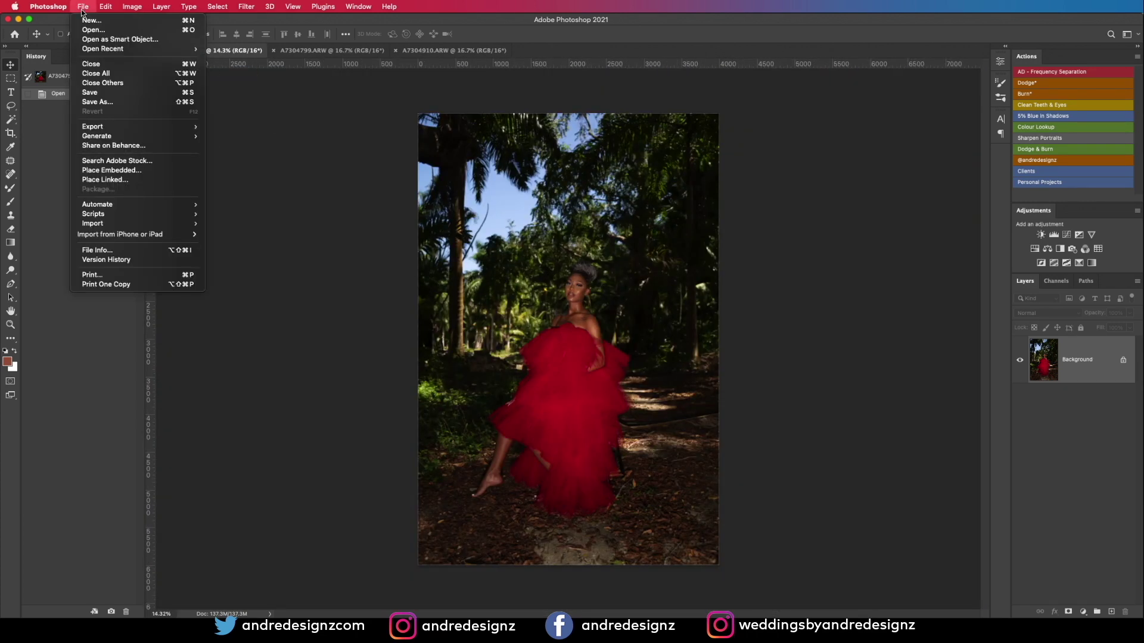
left_click(136, 251)
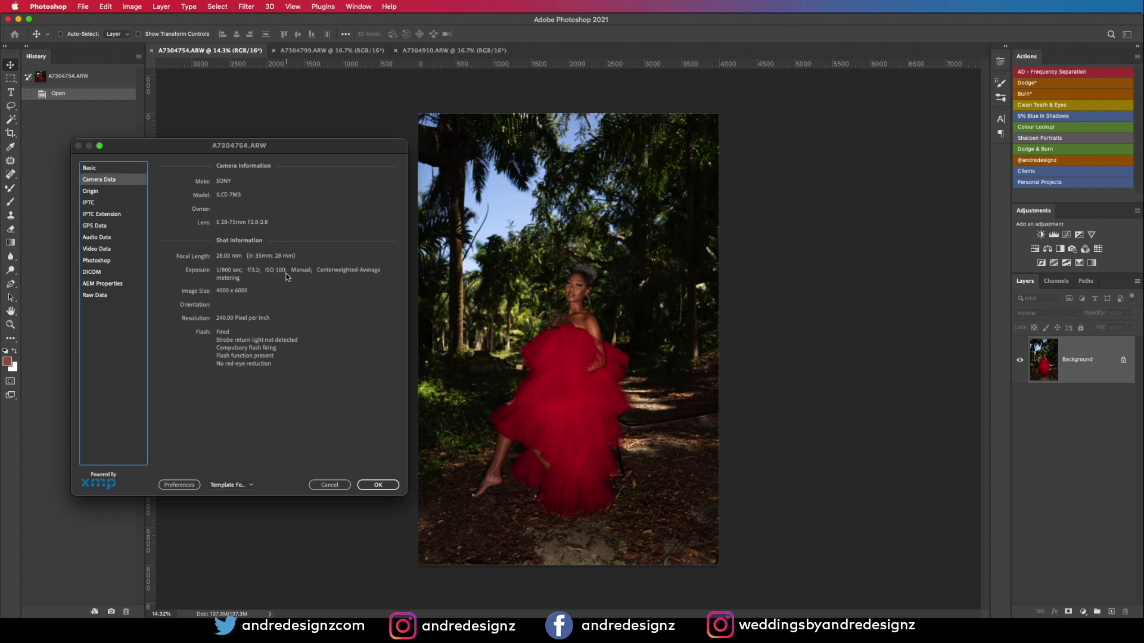
left_click(330, 485)
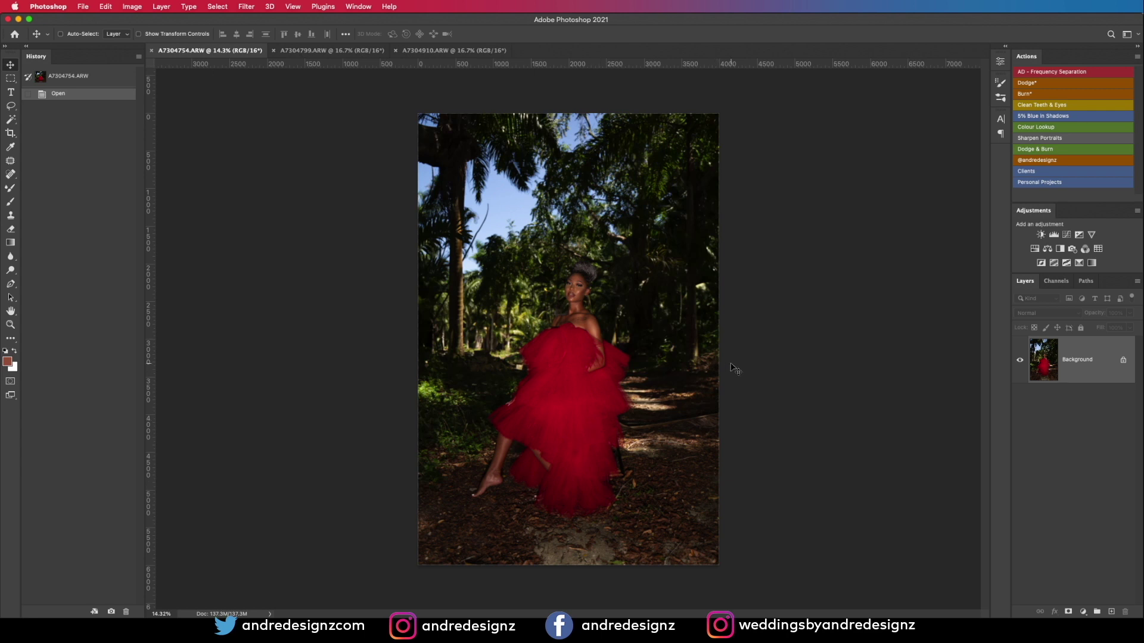
Step: Examine the lighting across the whole A7304754.ARW photo and up close on the model's face
scroll(662, 341, "up", 5)
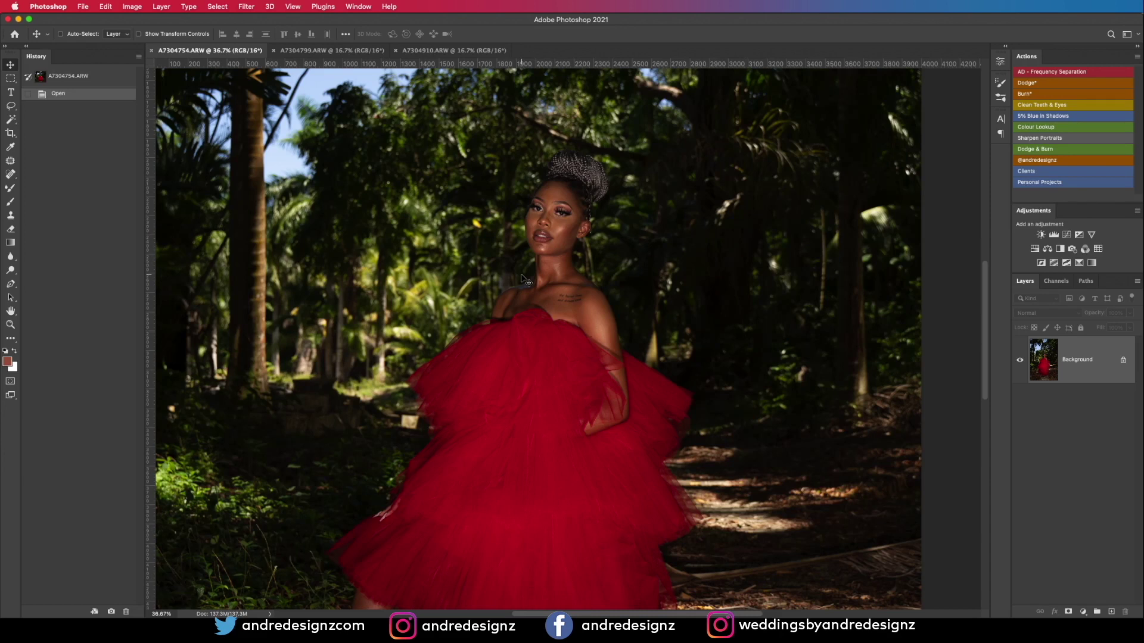
scroll(522, 279, "down", 3)
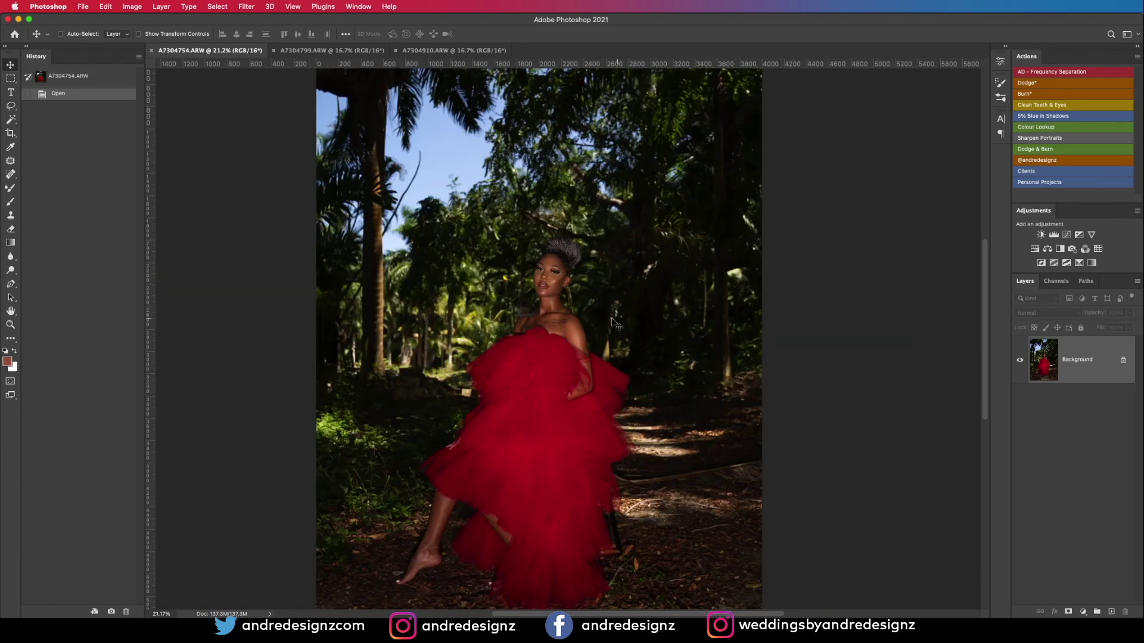
scroll(521, 311, "up", 3)
scroll(521, 311, "down", 4)
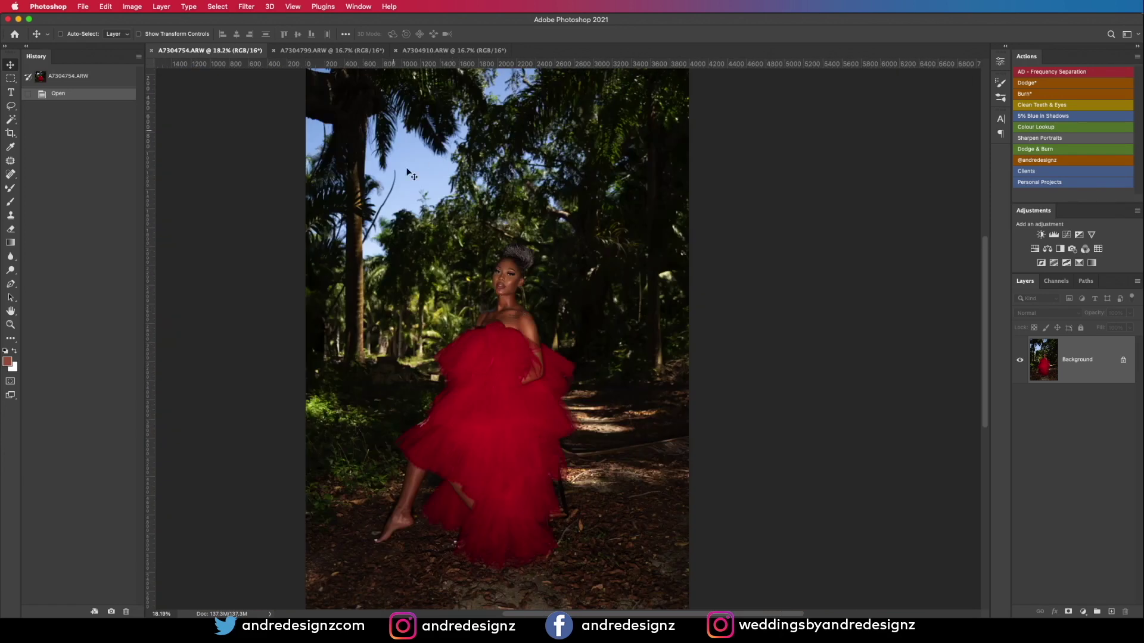
scroll(560, 279, "up", 3)
scroll(560, 280, "down", 5)
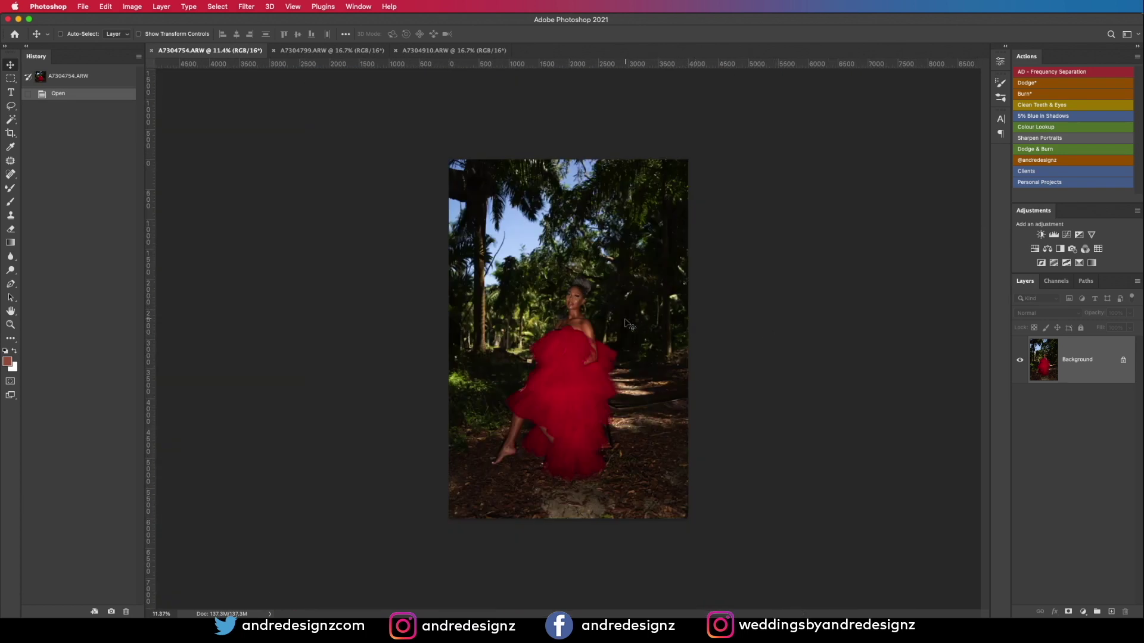
scroll(627, 323, "up", 2)
scroll(622, 345, "up", 6)
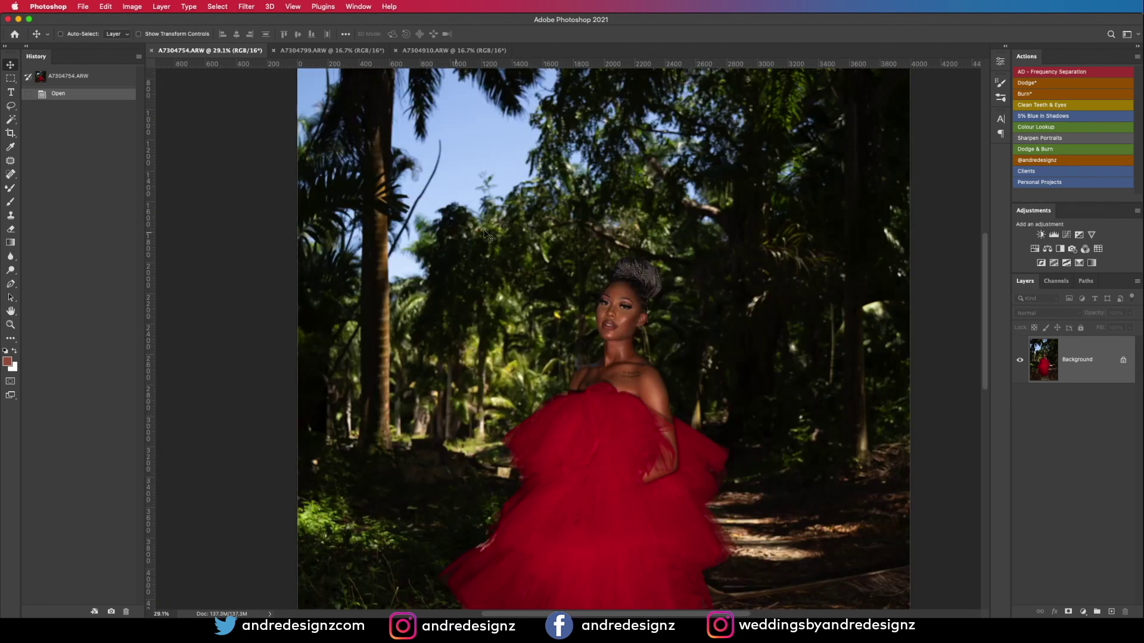
left_click_drag(392, 303, 595, 212)
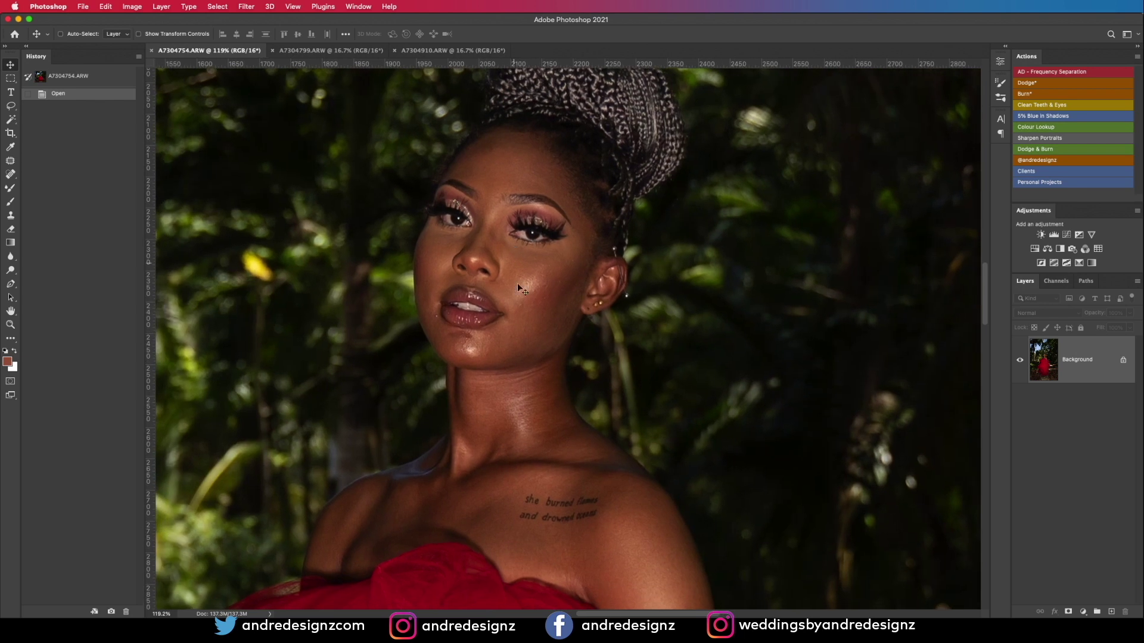
scroll(522, 303, "up", 1)
left_click_drag(546, 268, 558, 371)
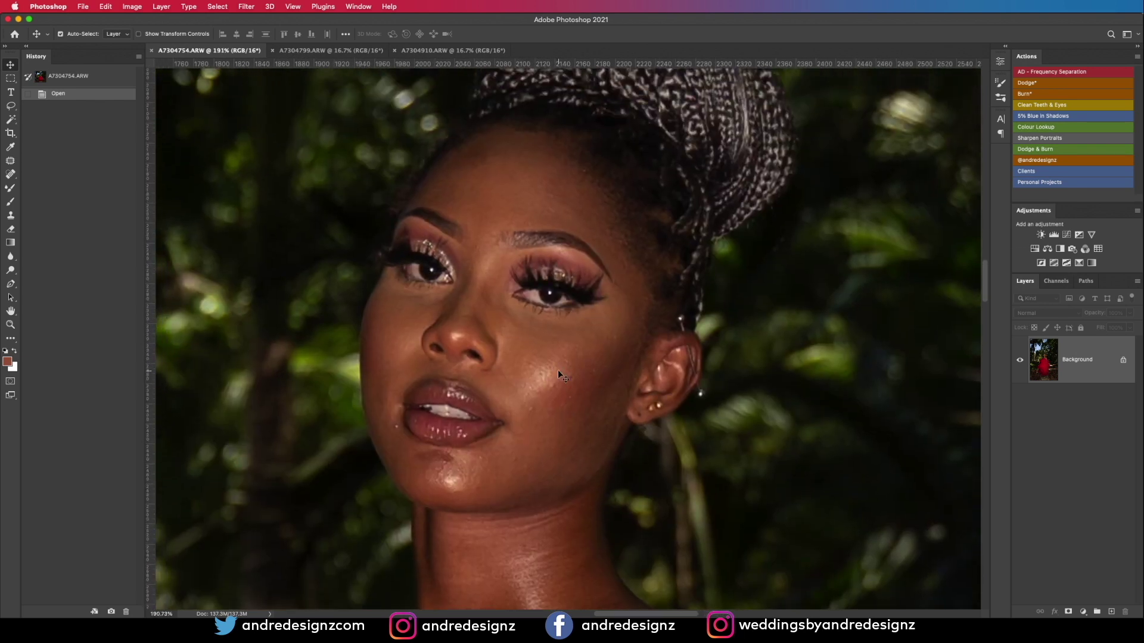
Step: Duplicate the Background layer and patch the blemishes on the model's cheek with the Patch tool
key("super+j")
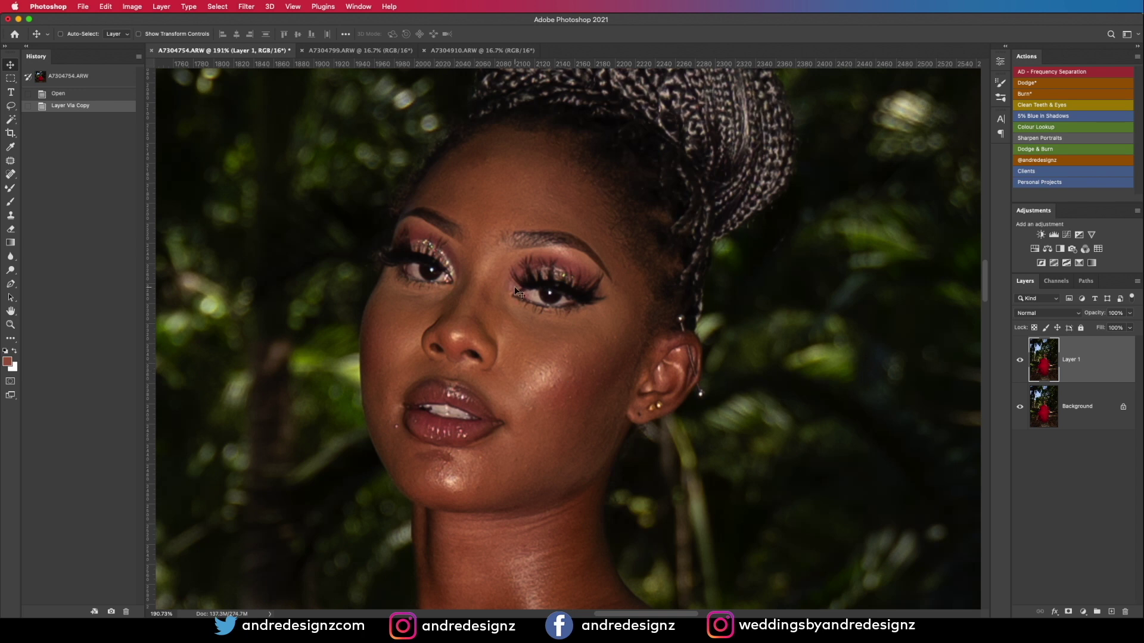
key("j")
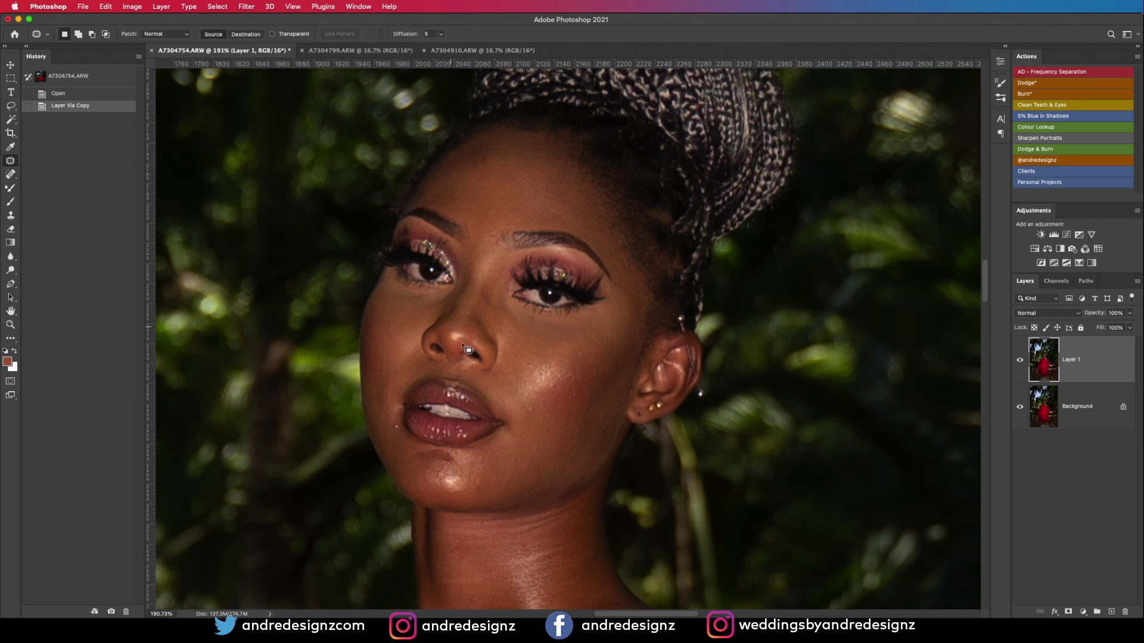
mouse_move(525, 406)
left_mouse_down()
mouse_move(535, 404)
mouse_move(536, 425)
left_mouse_up()
left_click(558, 408)
mouse_move(561, 387)
left_mouse_down()
mouse_move(560, 400)
mouse_move(578, 378)
left_mouse_up()
left_click(572, 390)
mouse_move(574, 380)
left_mouse_down()
mouse_move(579, 390)
mouse_move(547, 381)
mouse_move(555, 393)
left_mouse_up()
left_click(581, 391)
key("ctrl+d")
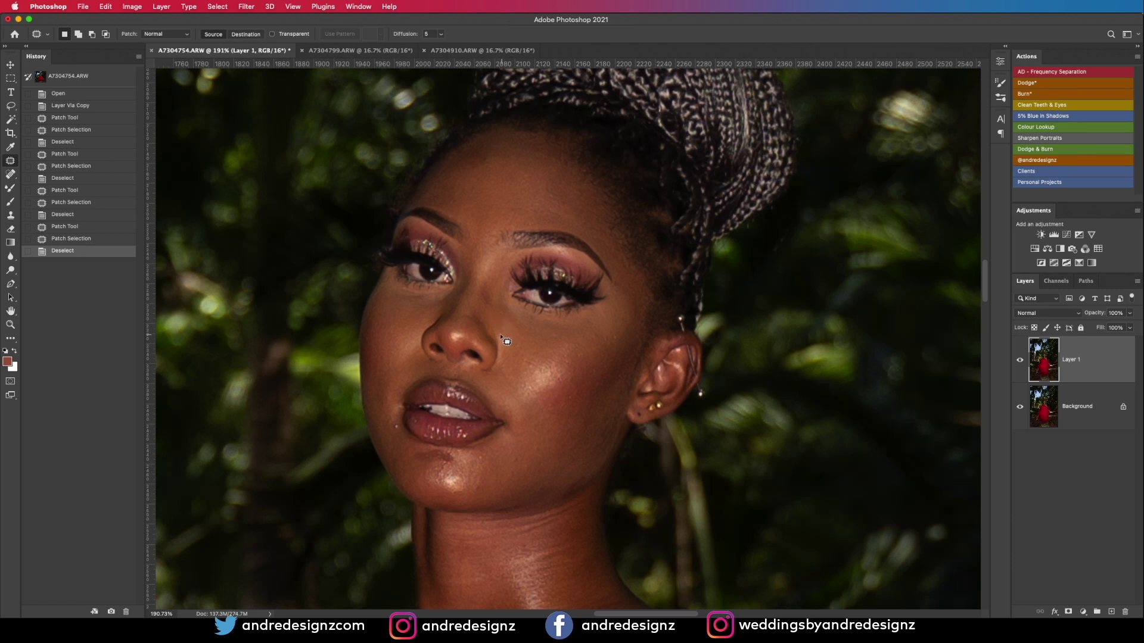
Step: Patch the small blemishes on the model's upper forehead
mouse_move(496, 153)
left_mouse_down()
mouse_move(459, 160)
mouse_move(491, 157)
left_mouse_up()
mouse_move(482, 166)
left_mouse_down()
mouse_move(483, 183)
mouse_move(520, 155)
left_mouse_up()
key("super+d")
key("super+d")
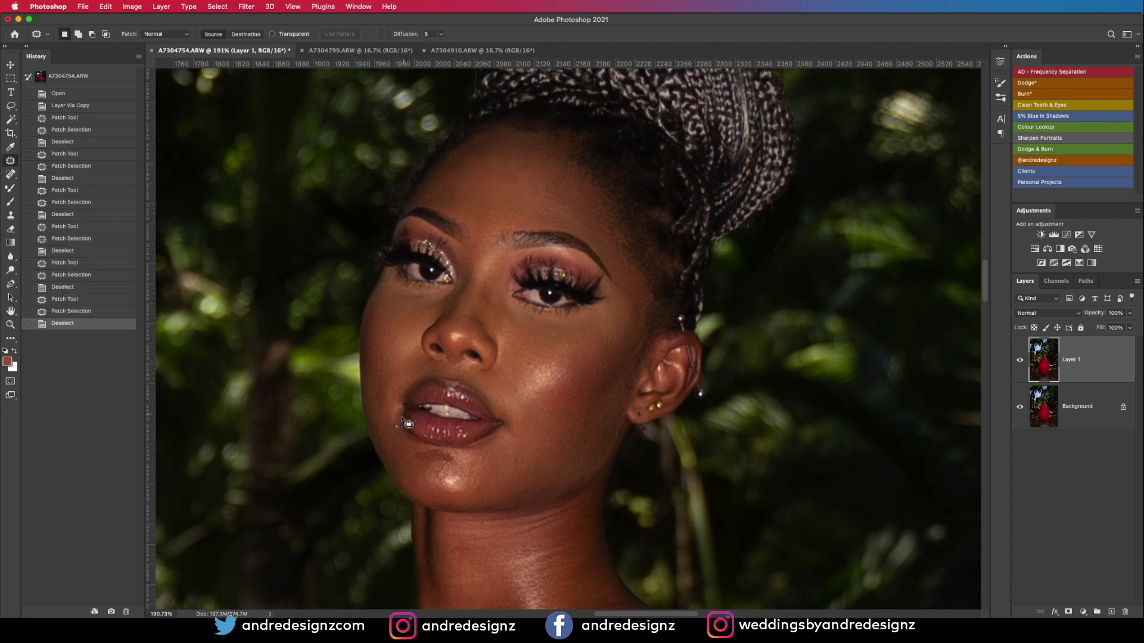
Step: Patch the blemishes beside the corner of the mouth and on the chin below the lower lip
mouse_move(399, 425)
left_mouse_down()
mouse_move(426, 449)
mouse_move(409, 458)
mouse_move(462, 472)
mouse_move(413, 451)
mouse_move(438, 453)
mouse_move(413, 459)
mouse_move(442, 459)
left_mouse_up()
key("super+d")
key("super+d")
key("super+d")
mouse_move(438, 468)
left_mouse_down()
mouse_move(437, 481)
mouse_move(447, 474)
mouse_move(426, 456)
left_mouse_up()
key("super+d")
key("super+d")
mouse_move(438, 466)
left_mouse_down()
mouse_move(470, 469)
mouse_move(427, 471)
mouse_move(438, 483)
mouse_move(469, 471)
left_mouse_up()
key("super+d")
key("super+d")
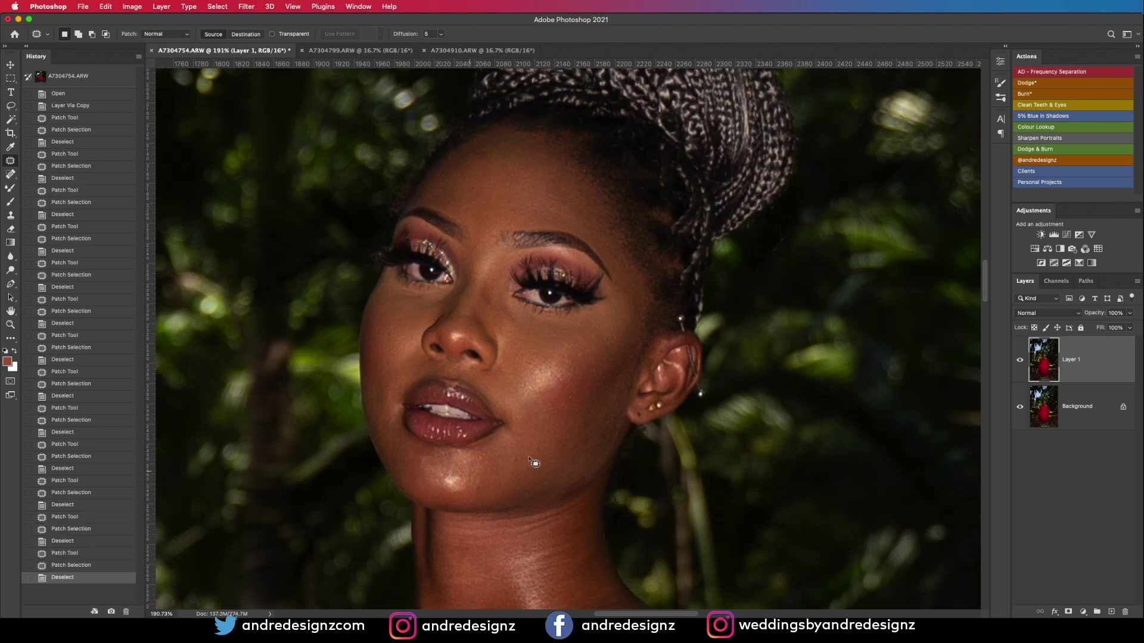
Step: Patch the remaining blemishes on the lower face, neck and chest
left_click_drag(557, 542, 542, 302)
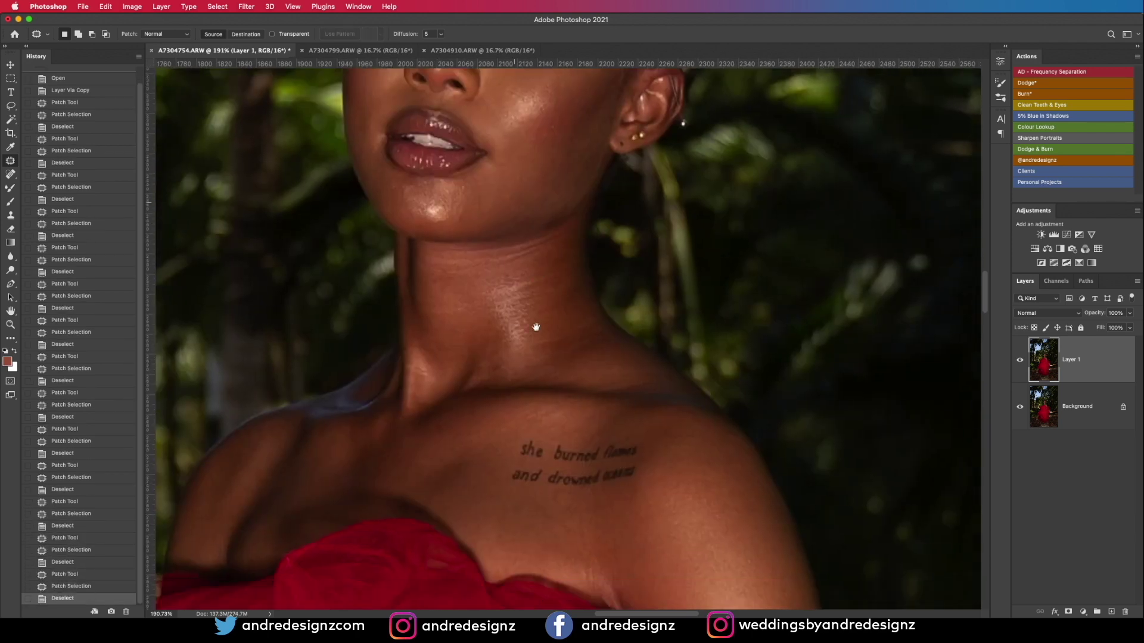
left_click_drag(496, 162, 479, 171)
key("super+d")
left_click_drag(555, 382, 513, 166)
left_click_drag(540, 273, 458, 119)
left_click_drag(483, 324, 572, 107)
left_click_drag(429, 357, 676, 173)
left_click_drag(580, 355, 626, 572)
left_click_drag(489, 81, 530, 362)
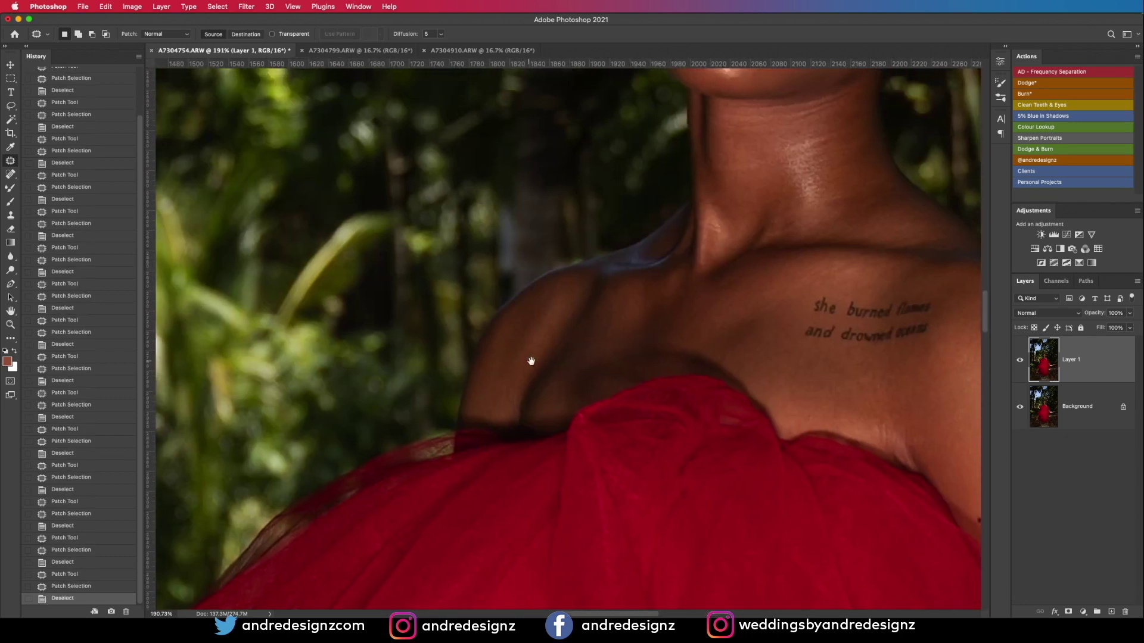
Step: Switch to the photo A7304799.ARW and check the camera data in its file info
left_click(370, 51)
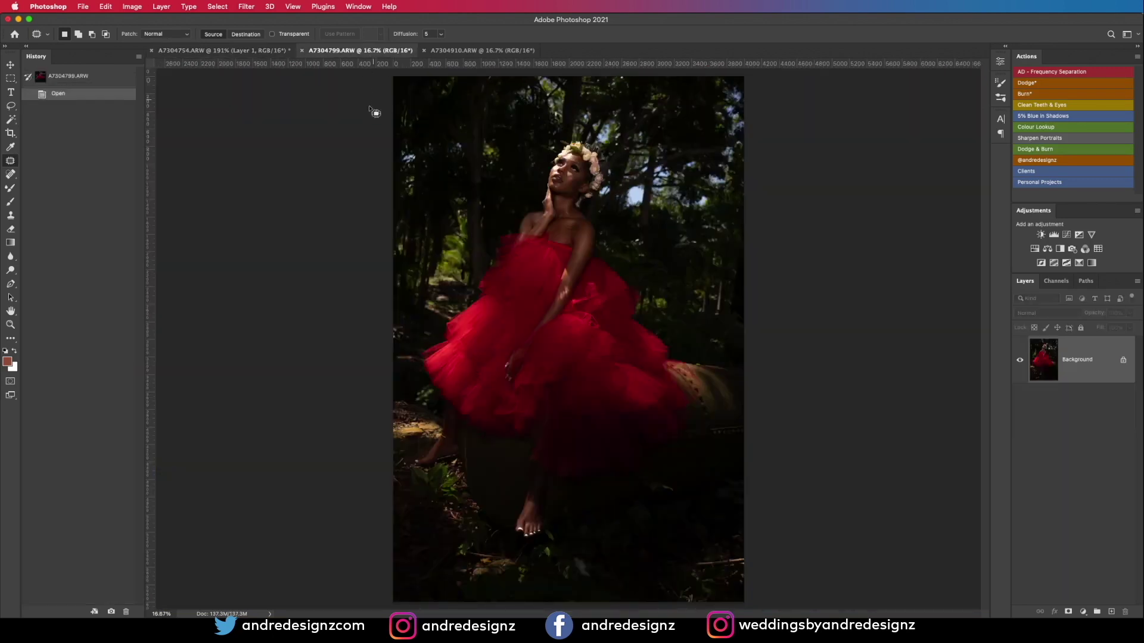
left_click(84, 6)
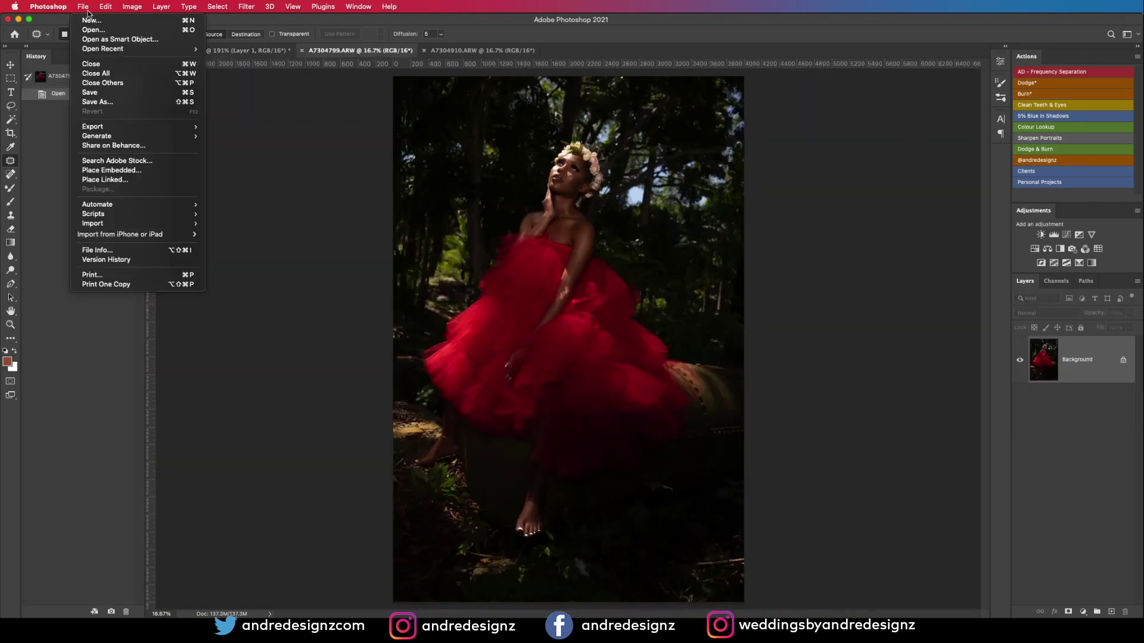
left_click(113, 251)
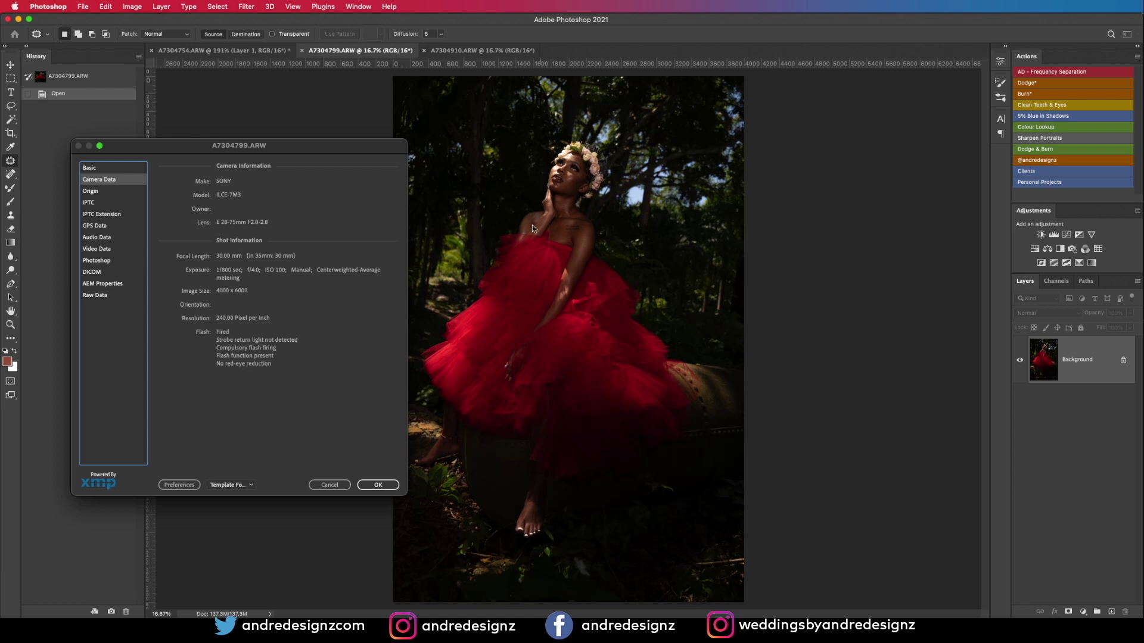
left_click(333, 484)
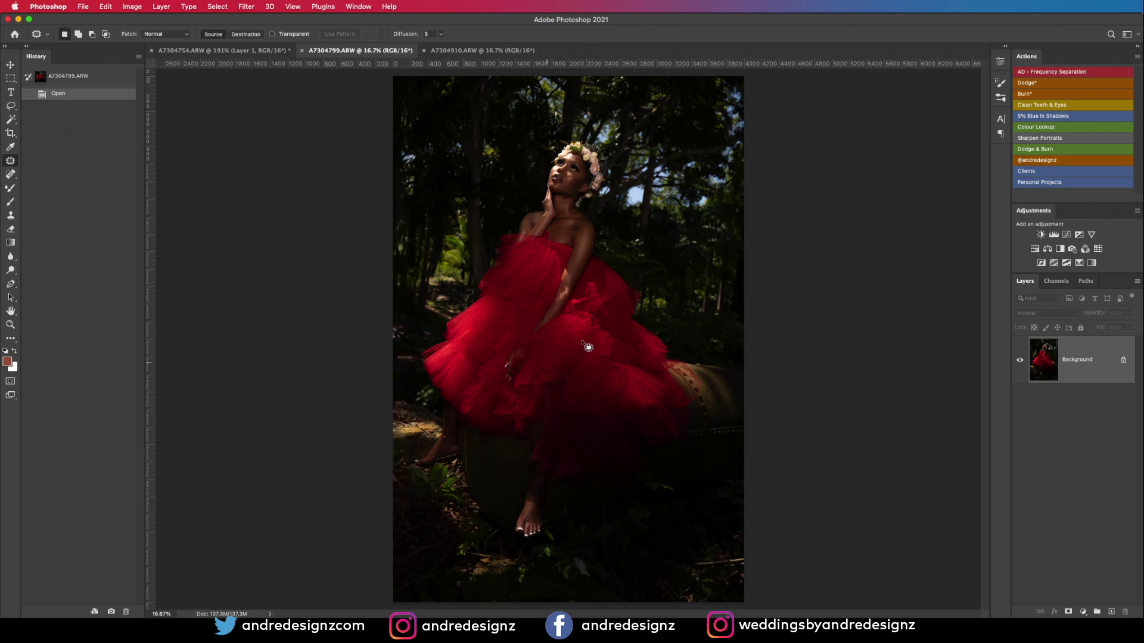
Step: Patch the bright spots on the sunlit skin beside the corner of the mouth in A7304799.ARW
key("super+equal")
key("super+equal")
key("super+equal")
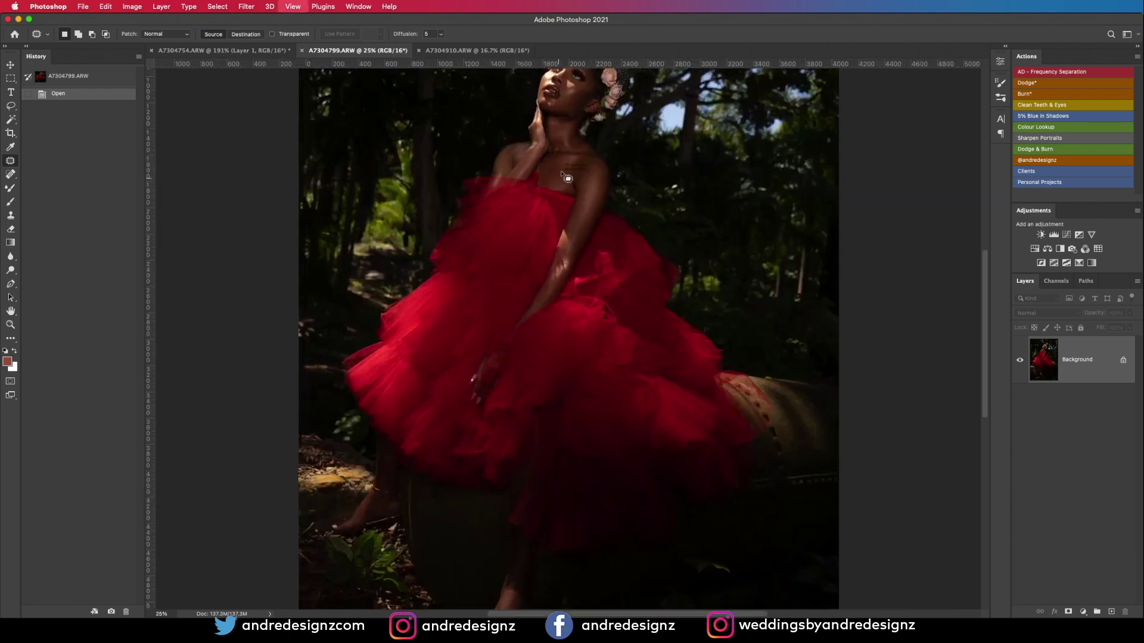
scroll(600, 153, "up", 10)
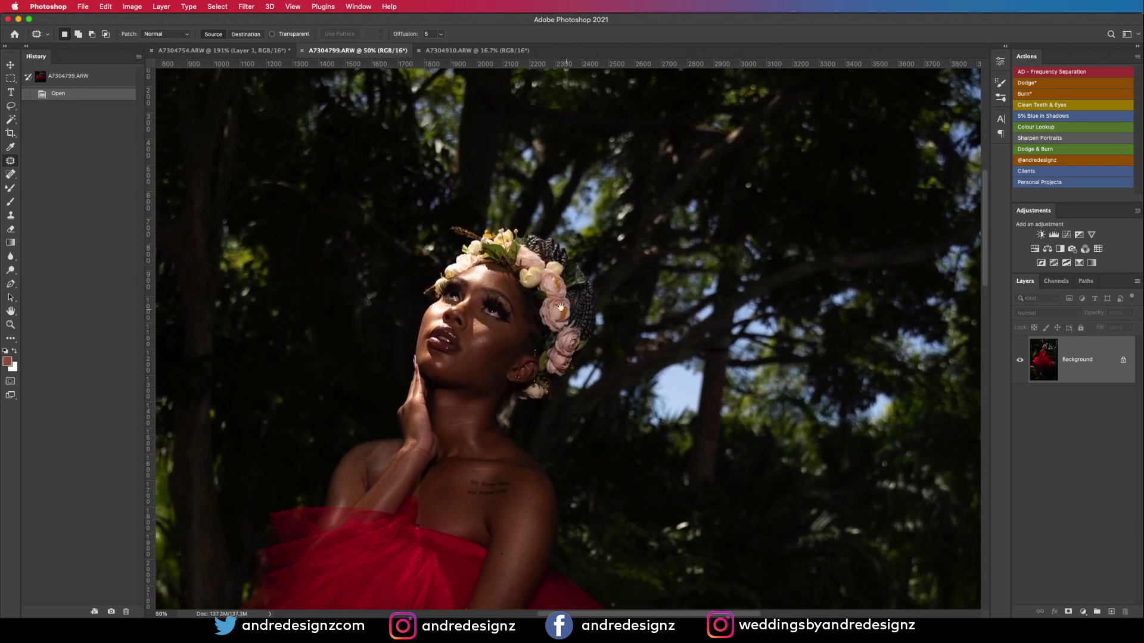
key("super+equal")
key("super+equal")
key("super+equal")
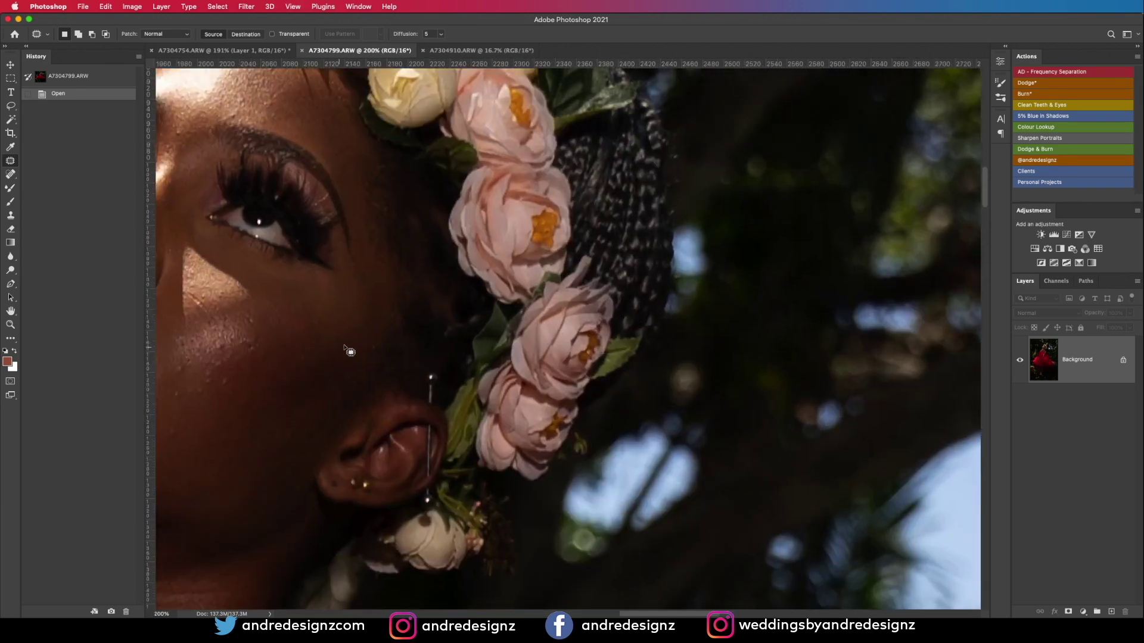
left_click_drag(336, 330, 648, 269)
left_click_drag(157, 321, 238, 299)
scroll(238, 299, "left", 2)
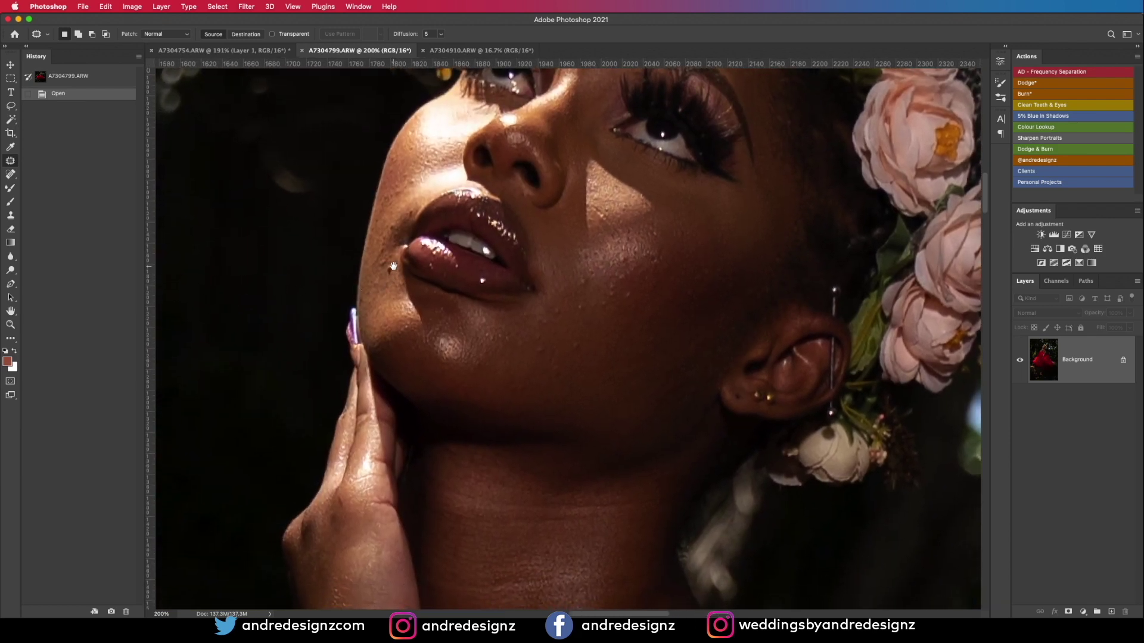
left_click_drag(395, 270, 396, 271)
mouse_move(390, 271)
left_mouse_down()
mouse_move(386, 288)
mouse_move(385, 253)
left_mouse_up()
key("super+d")
left_click_drag(382, 258, 387, 286)
key("super+d")
Step: Patch the spots on the sunlit cheek between the upper lip and the edge of the face
left_click_drag(396, 221, 387, 206)
key("super+d")
mouse_move(419, 202)
left_mouse_down()
mouse_move(410, 217)
mouse_move(419, 203)
left_mouse_up()
left_click_drag(410, 212, 404, 193)
key("super+d")
left_click_drag(419, 179, 422, 181)
left_click_drag(420, 179, 422, 174)
key("super+d")
Step: Patch the blemishes on the shaded cheek below the eye, between the nose and the ear
scroll(465, 185, "right", 5)
key("super+d")
left_click_drag(565, 215, 567, 218)
mouse_move(565, 221)
left_mouse_down()
mouse_move(547, 242)
mouse_move(498, 239)
left_mouse_up()
key("super+d")
key("super+d")
mouse_move(496, 242)
left_mouse_down()
mouse_move(518, 224)
mouse_move(527, 256)
mouse_move(524, 241)
left_mouse_up()
key("super+d")
left_click_drag(518, 252, 528, 257)
key("super+d")
mouse_move(490, 259)
left_mouse_down()
mouse_move(509, 271)
mouse_move(492, 260)
left_mouse_up()
Step: Patch the blemishes on the lower cheek and jaw beside the mouth
mouse_move(488, 267)
left_mouse_down()
mouse_move(513, 260)
mouse_move(467, 273)
mouse_move(485, 307)
mouse_move(502, 305)
mouse_move(445, 309)
mouse_move(473, 305)
mouse_move(469, 322)
left_mouse_up()
key("super+d")
key("super+d")
left_click_drag(474, 327, 436, 291)
left_click_drag(439, 294, 465, 290)
key("super+d")
Step: Patch the blemishes on the outer part of the shaded cheek, toward the ear
left_click_drag(527, 232, 534, 236)
left_click_drag(531, 233, 557, 240)
left_click_drag(606, 231, 630, 240)
left_click_drag(633, 241, 639, 246)
key("super+d")
mouse_move(636, 244)
left_mouse_down()
mouse_move(623, 256)
mouse_move(656, 267)
mouse_move(606, 258)
left_mouse_up()
left_click_drag(599, 259, 582, 281)
Step: Patch the blemishes on the chin below the lower lip
mouse_move(387, 318)
left_mouse_down()
mouse_move(378, 325)
mouse_move(403, 335)
left_mouse_up()
mouse_move(393, 330)
left_mouse_down()
mouse_move(405, 317)
mouse_move(380, 287)
mouse_move(398, 290)
left_mouse_up()
mouse_move(392, 288)
left_mouse_down()
mouse_move(423, 283)
mouse_move(412, 307)
mouse_move(441, 309)
left_mouse_up()
key("super+d")
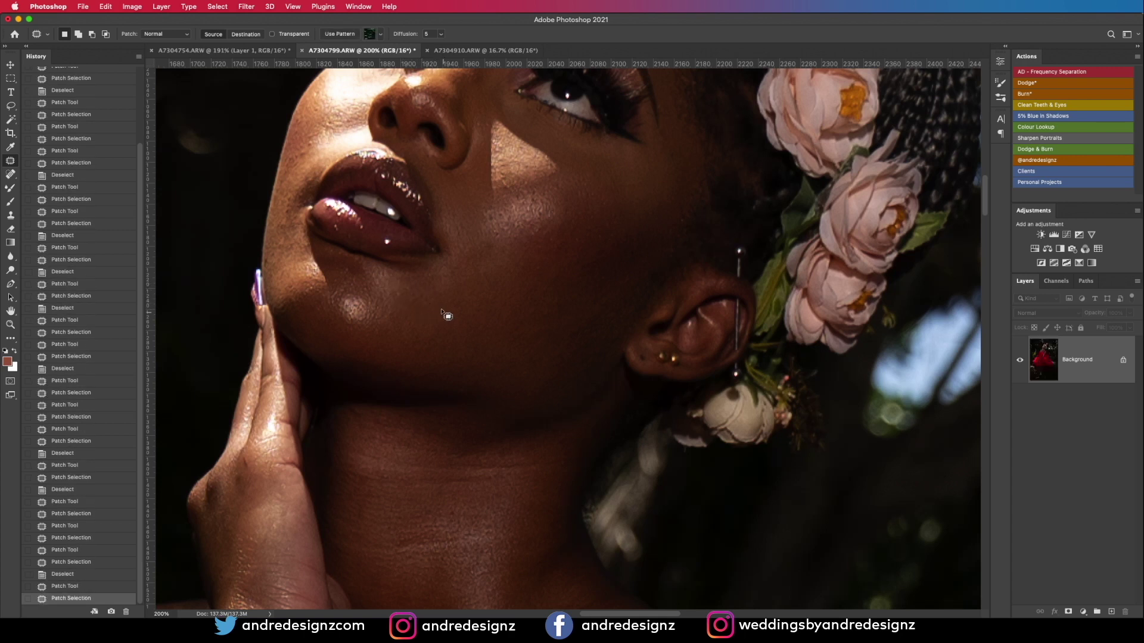
key("super+d")
Step: Patch the blemishes on the forehead above the eyebrow, below the flower crown
scroll(448, 316, "up", 10)
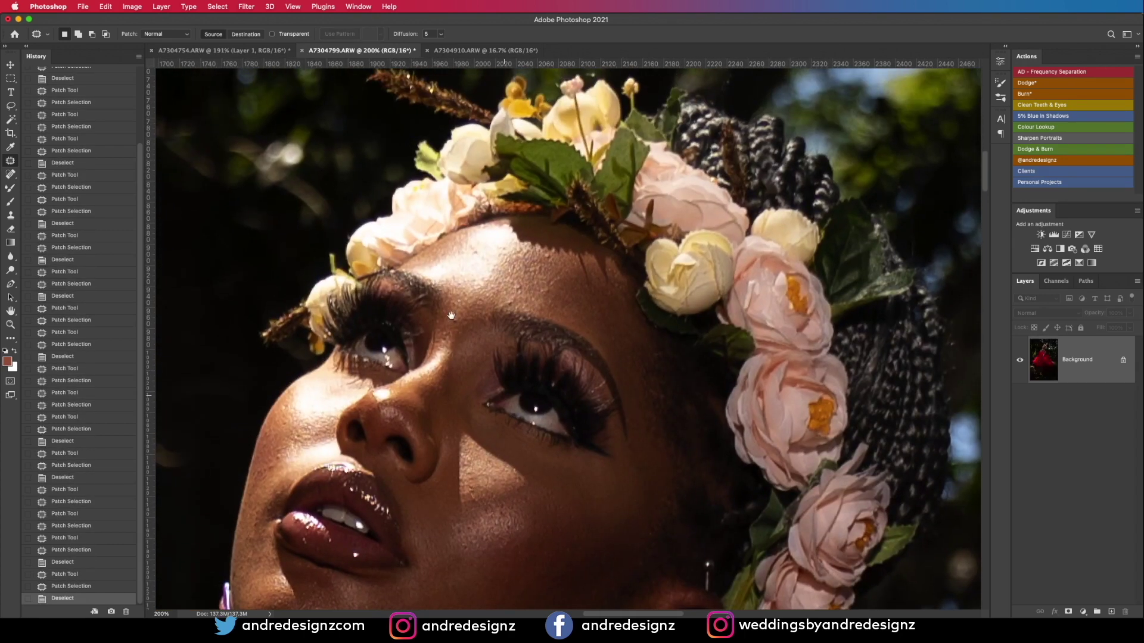
mouse_move(529, 300)
left_mouse_down()
mouse_move(506, 304)
mouse_move(541, 303)
mouse_move(527, 288)
left_mouse_up()
left_click_drag(522, 295, 564, 281)
key("super+d")
left_click_drag(557, 288, 577, 300)
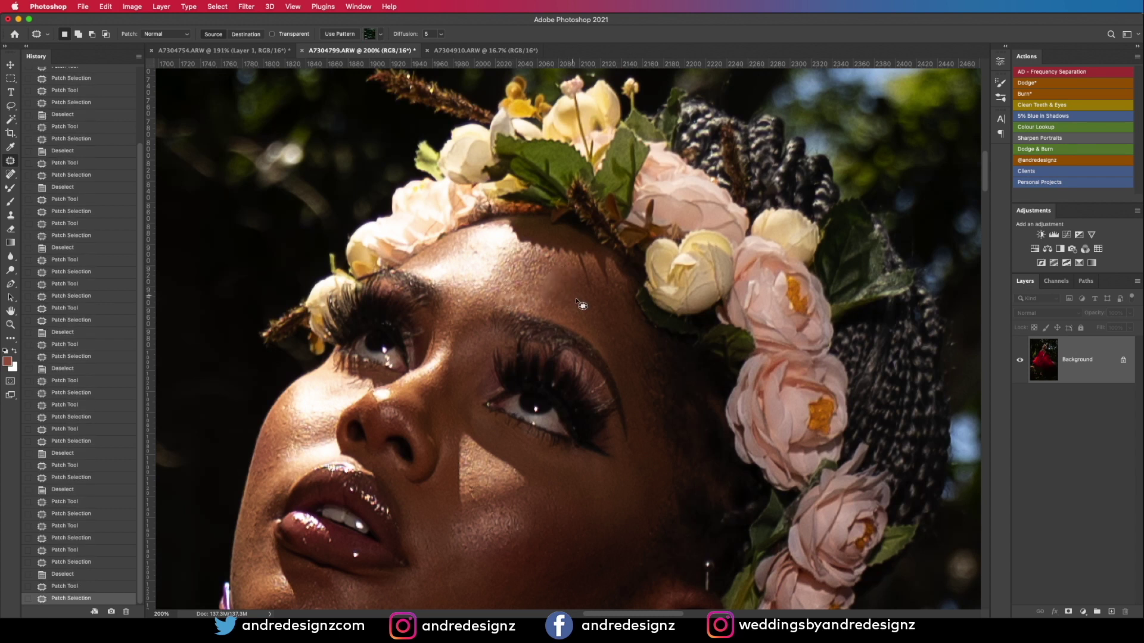
key("super+d")
Step: Patch the blemishes on the upper chest above the tattoo and on the shoulder
scroll(581, 305, "down", 15)
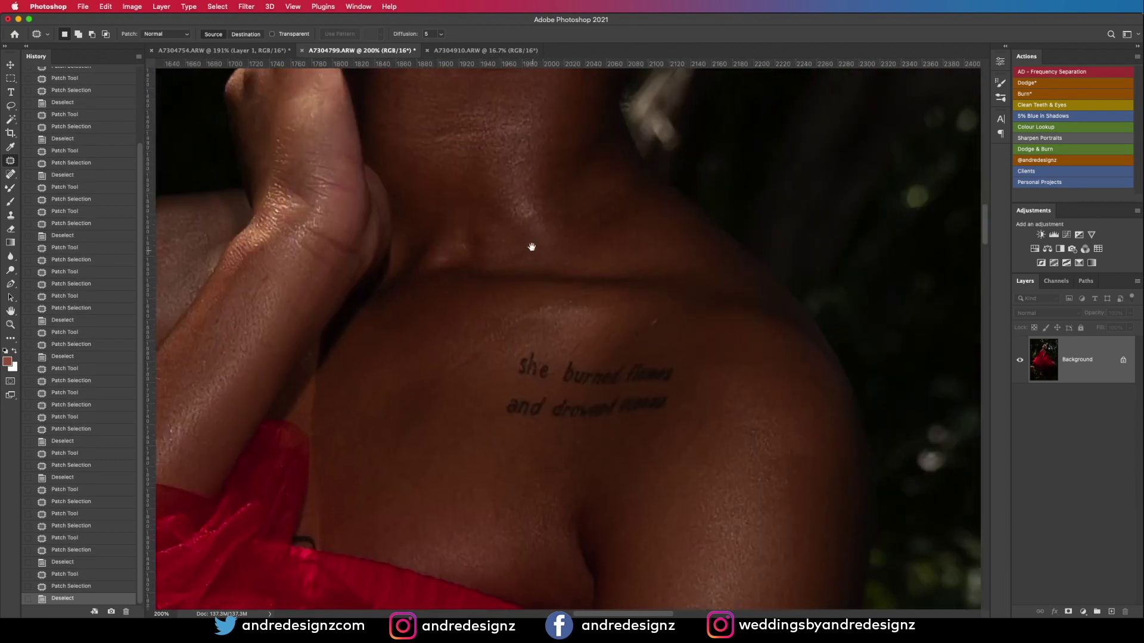
scroll(531, 247, "down", 3)
left_click_drag(632, 250, 655, 256)
mouse_move(791, 279)
left_mouse_down()
mouse_move(770, 282)
mouse_move(777, 290)
left_mouse_up()
key("super+d")
Step: Inspect the skin around the chest tattoo up close and fit the whole photo in view
key("super+equal")
key("super+minus")
key("super+minus")
key("super+minus")
key("super+minus")
key("super+minus")
key("super+minus")
key("super+minus")
key("super+minus")
key("super+minus")
key("super+minus")
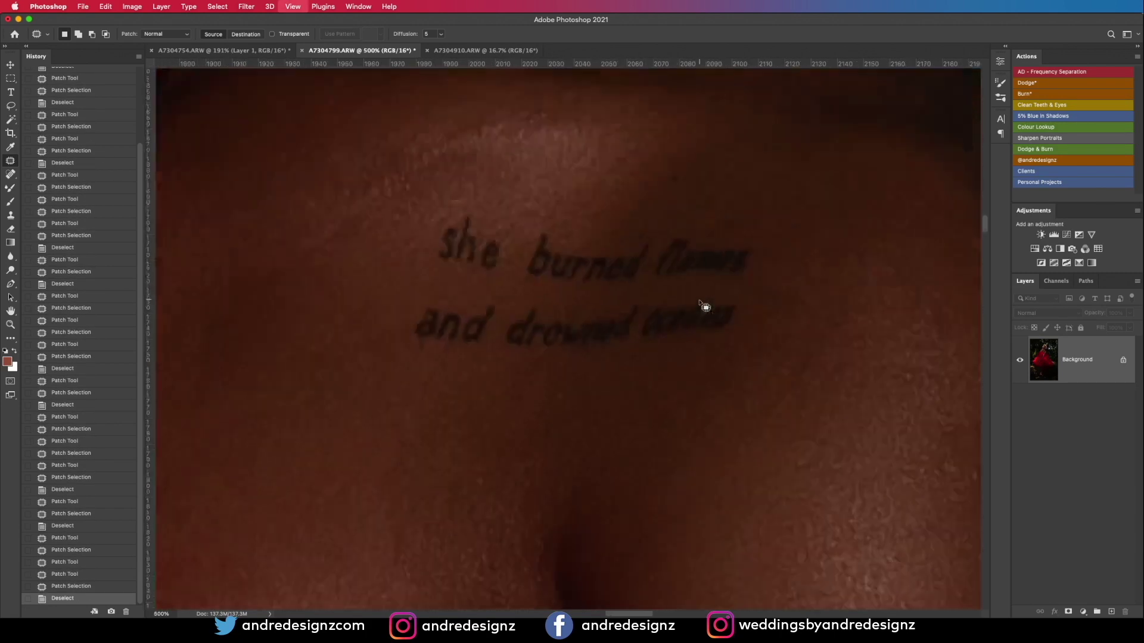
key("super+0")
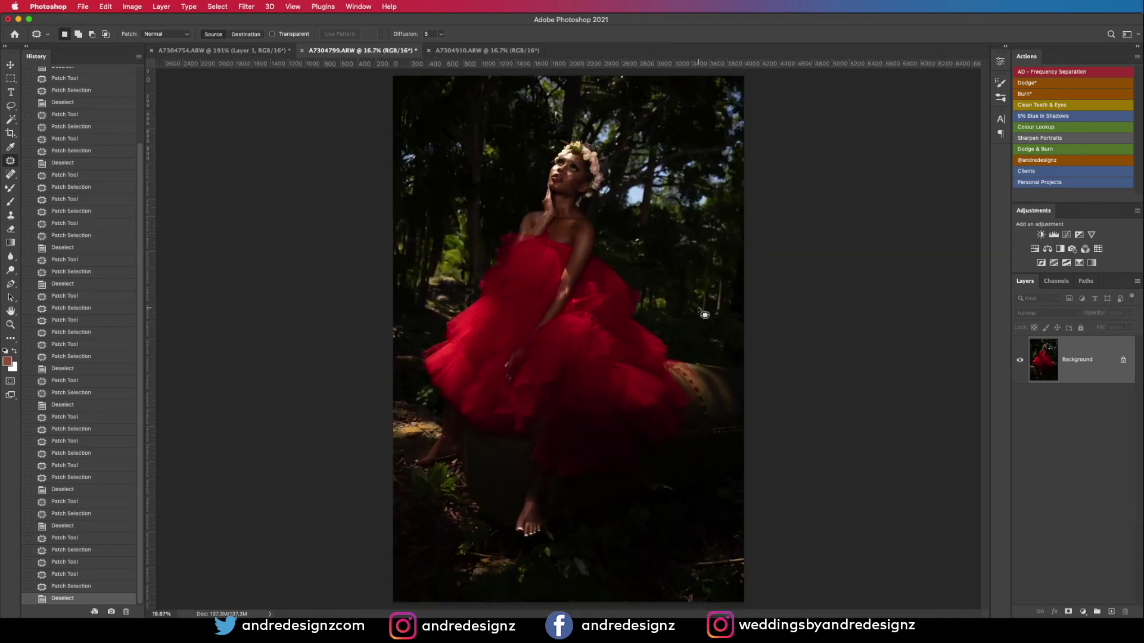
Step: Patch the blemishes on the back of the hand and wrist in the A7304910.ARW photo
left_click(469, 54)
key("super+equal")
key("super+equal")
key("super+equal")
key("super+equal")
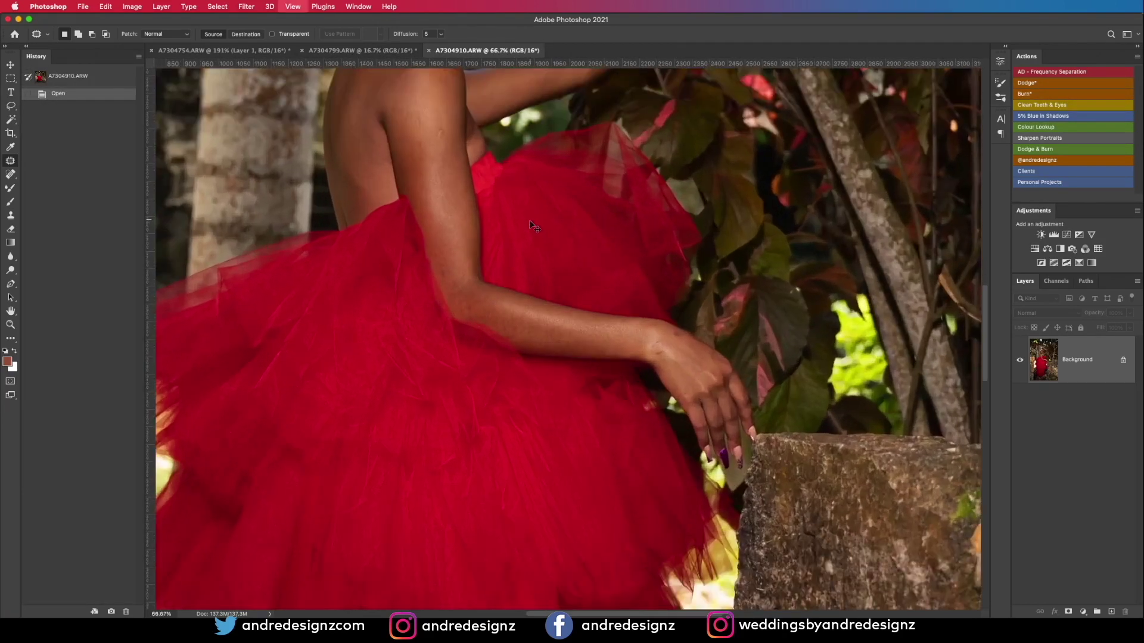
key("super+equal")
left_click_drag(555, 283, 436, 257)
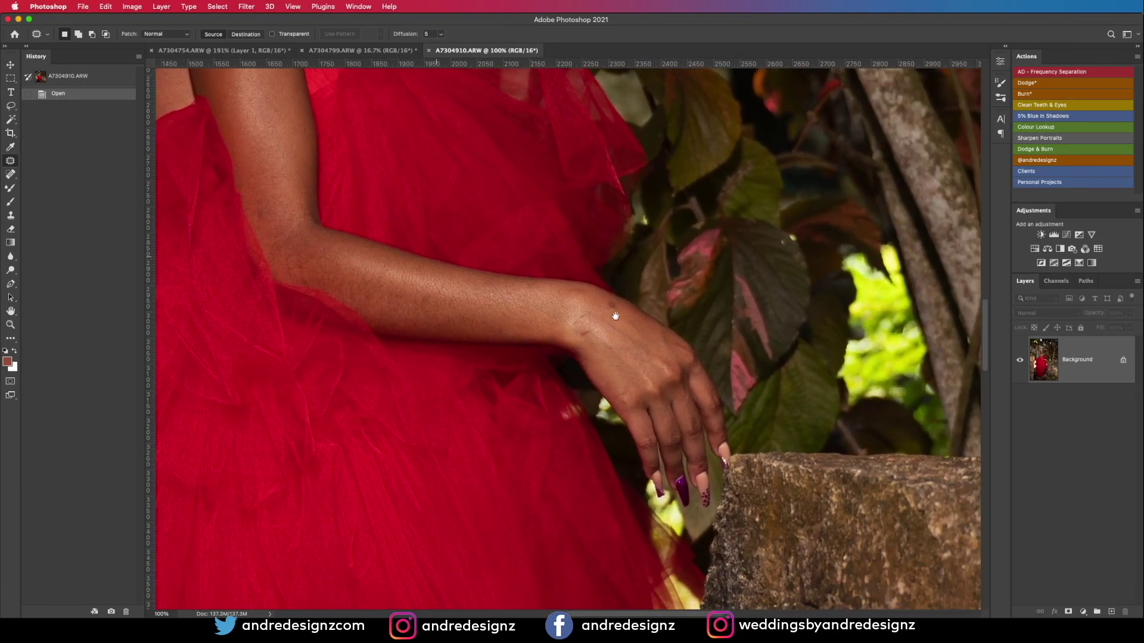
left_click_drag(624, 317, 621, 303)
mouse_move(616, 308)
left_mouse_down()
mouse_move(634, 330)
mouse_move(581, 341)
left_mouse_up()
key("super+d")
key("super+d")
Step: Patch the blemish on the model's upper arm below the shoulder
scroll(496, 297, "up", 15)
scroll(496, 297, "left", 10)
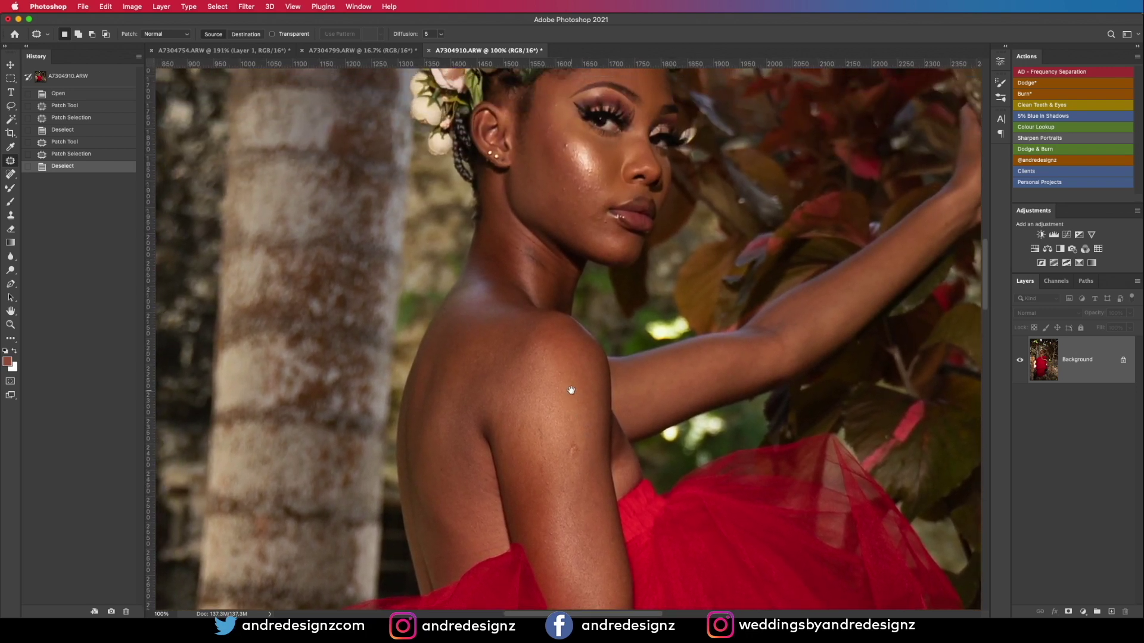
mouse_move(553, 426)
left_mouse_down()
mouse_move(544, 430)
mouse_move(566, 409)
left_mouse_up()
key("super+d")
Step: Patch the blemishes on the cheek below the outer corner of the eye
left_click_drag(578, 352, 541, 522)
scroll(544, 366, "up", 3)
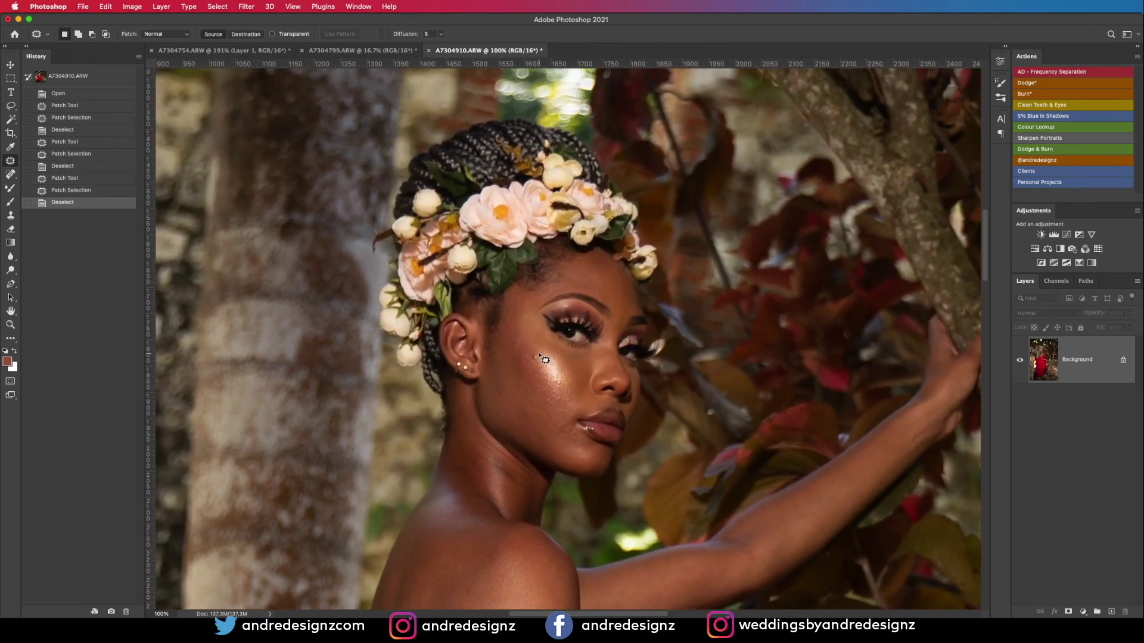
left_click_drag(549, 367, 533, 358)
mouse_move(539, 361)
left_mouse_down()
mouse_move(565, 390)
mouse_move(563, 379)
left_mouse_up()
key("super+d")
key("super+d")
left_click_drag(559, 382, 568, 405)
key("super+d")
key("super+d")
Step: Patch the blemishes on the lower cheek and beside the corner of the mouth at 300% zoom
key("super+plus")
key("super+plus")
mouse_move(512, 464)
left_mouse_down()
mouse_move(550, 236)
mouse_move(530, 260)
left_mouse_up()
left_click_drag(531, 266, 517, 292)
key("super+d")
left_click_drag(633, 353, 658, 384)
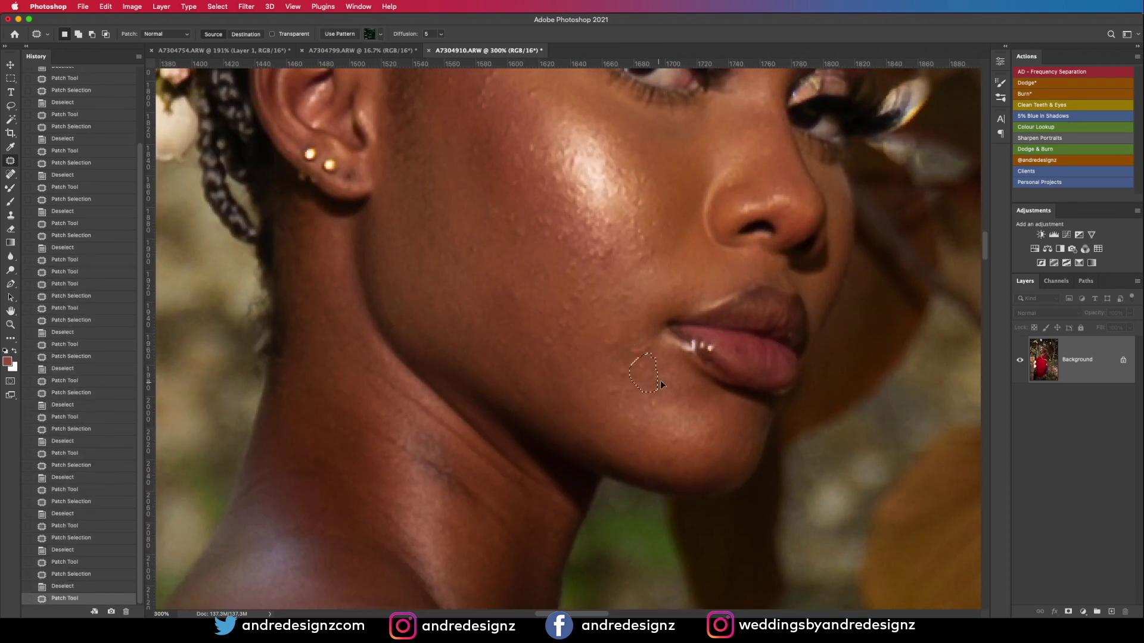
left_click_drag(652, 395, 654, 398)
left_click_drag(631, 359, 627, 361)
left_click_drag(614, 382, 597, 399)
Step: Patch the bumps on the cheek just below the bright highlight
left_click_drag(620, 238, 623, 242)
left_click_drag(625, 246, 635, 247)
key("super+d")
mouse_move(634, 249)
left_mouse_down()
mouse_move(650, 258)
mouse_move(663, 236)
left_mouse_up()
key("super+d")
key("super+d")
Step: Patch the remaining blemishes across the lower cheek, from below the ear side towards the mouth
left_click_drag(518, 225, 526, 229)
mouse_move(521, 232)
left_mouse_down()
mouse_move(520, 311)
mouse_move(527, 279)
left_mouse_up()
left_click_drag(520, 294, 534, 345)
key("super+d")
mouse_move(593, 288)
left_mouse_down()
mouse_move(562, 301)
mouse_move(589, 298)
left_mouse_up()
mouse_move(577, 299)
left_mouse_down()
mouse_move(591, 332)
mouse_move(535, 339)
mouse_move(563, 332)
left_mouse_up()
left_click(590, 331)
left_click_drag(553, 332, 578, 375)
left_click(596, 379)
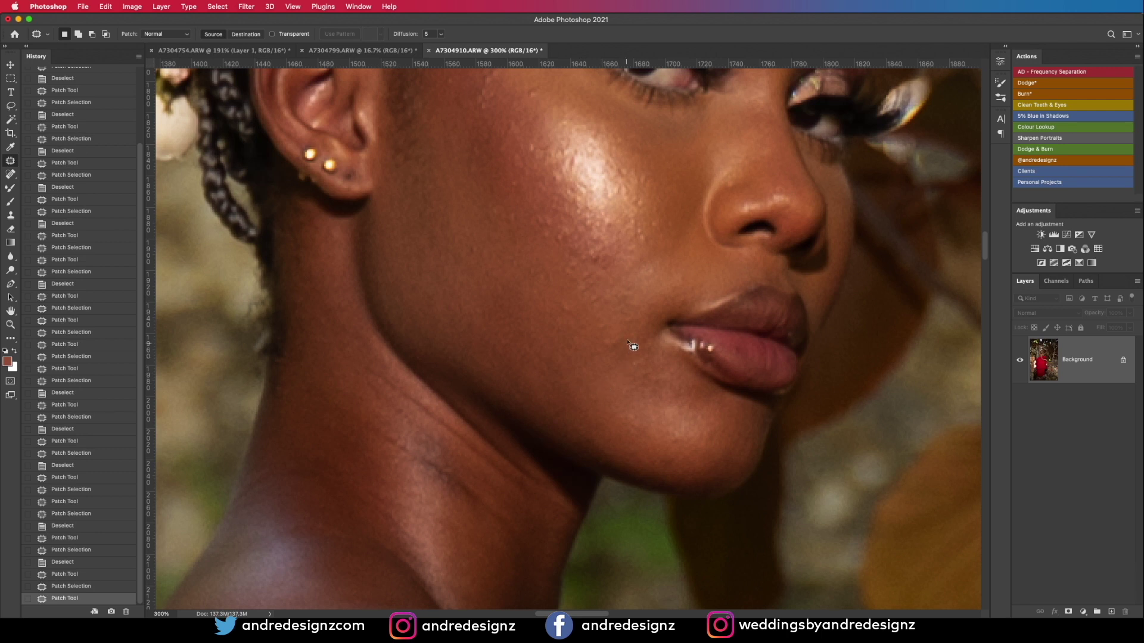
Step: Patch the blemishes on the temple and upper cheek beside the outer eye corner
scroll(633, 347, "up", 10)
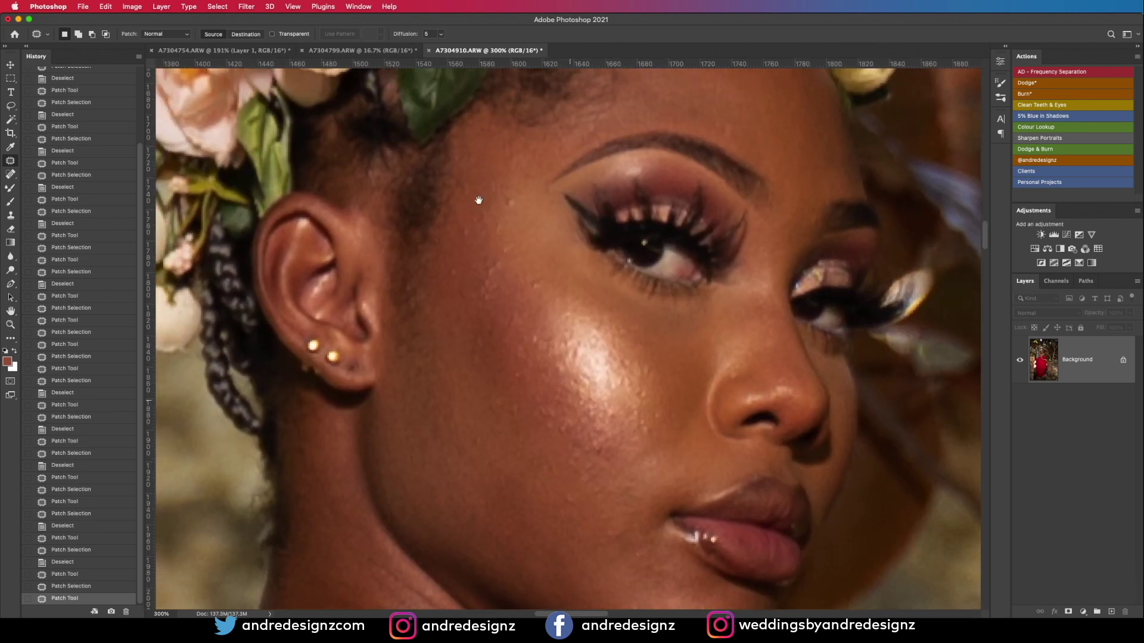
left_click_drag(513, 199, 525, 218)
left_click_drag(516, 222, 541, 227)
left_click(537, 244)
left_click_drag(522, 273, 527, 277)
left_click_drag(523, 279, 497, 293)
left_click_drag(492, 292, 501, 303)
left_click_drag(494, 308, 504, 298)
left_click(521, 274)
Step: Patch the remaining spots on the upper cheek between the eye and the ear
left_click_drag(515, 259, 526, 267)
left_click_drag(514, 269, 508, 280)
left_click_drag(518, 288, 506, 275)
key("super+d")
mouse_move(504, 284)
left_mouse_down()
mouse_move(506, 268)
mouse_move(477, 292)
mouse_move(468, 278)
left_mouse_up()
key("super+d")
left_click_drag(462, 287, 495, 324)
key("super+d")
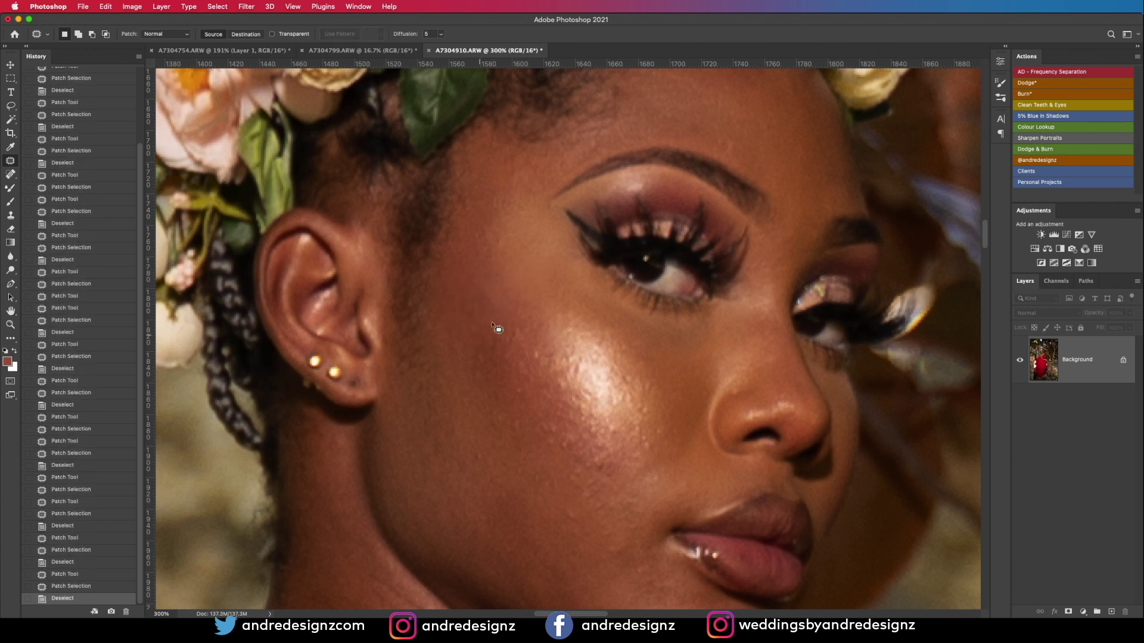
Step: Patch the skin bumps around the bright highlight on the cheek
mouse_move(736, 145)
left_mouse_down()
mouse_move(751, 154)
mouse_move(788, 137)
mouse_move(777, 137)
left_mouse_up()
left_click_drag(541, 351, 539, 351)
mouse_move(537, 356)
left_mouse_down()
mouse_move(539, 377)
mouse_move(564, 391)
mouse_move(557, 448)
mouse_move(590, 467)
mouse_move(652, 466)
mouse_move(662, 443)
left_mouse_up()
key("ctrl+d")
key("ctrl+d")
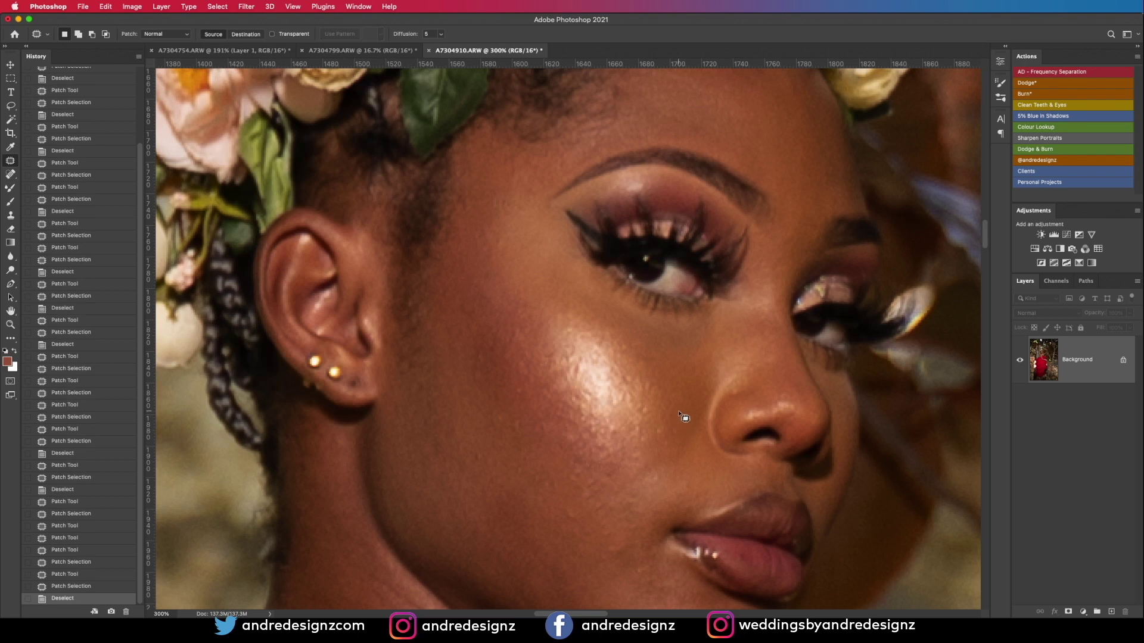
Step: Crop the A7304754.ARW photo to a 4:5 ratio, nudging the image slightly upward within the frame
scroll(679, 413, "down", 15)
scroll(680, 414, "up", 5)
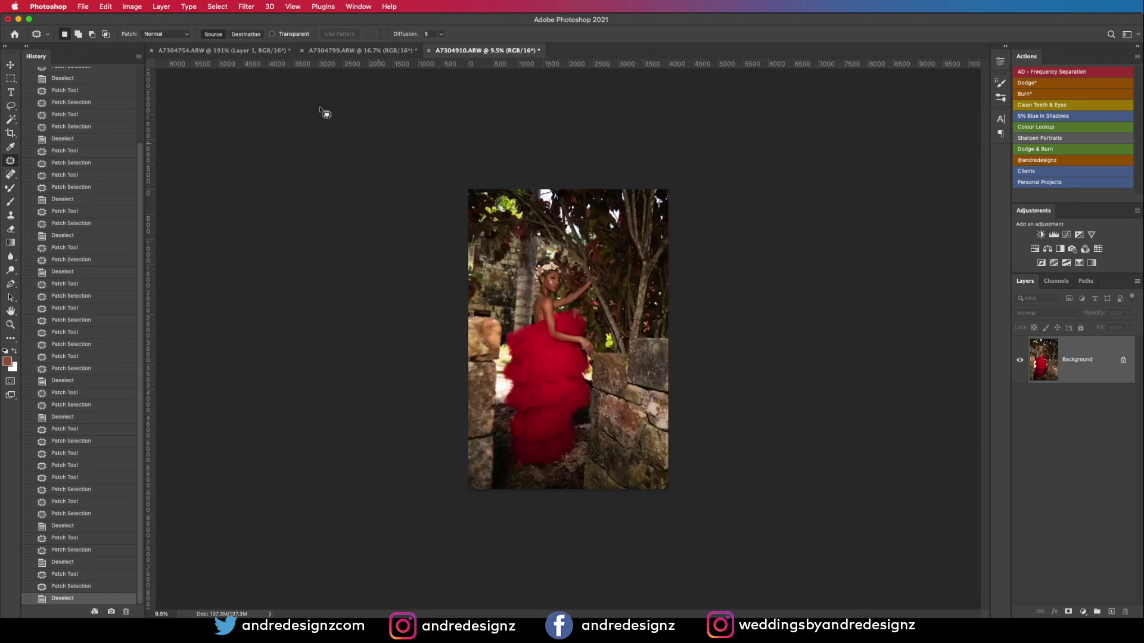
left_click(225, 50)
key("ctrl+0")
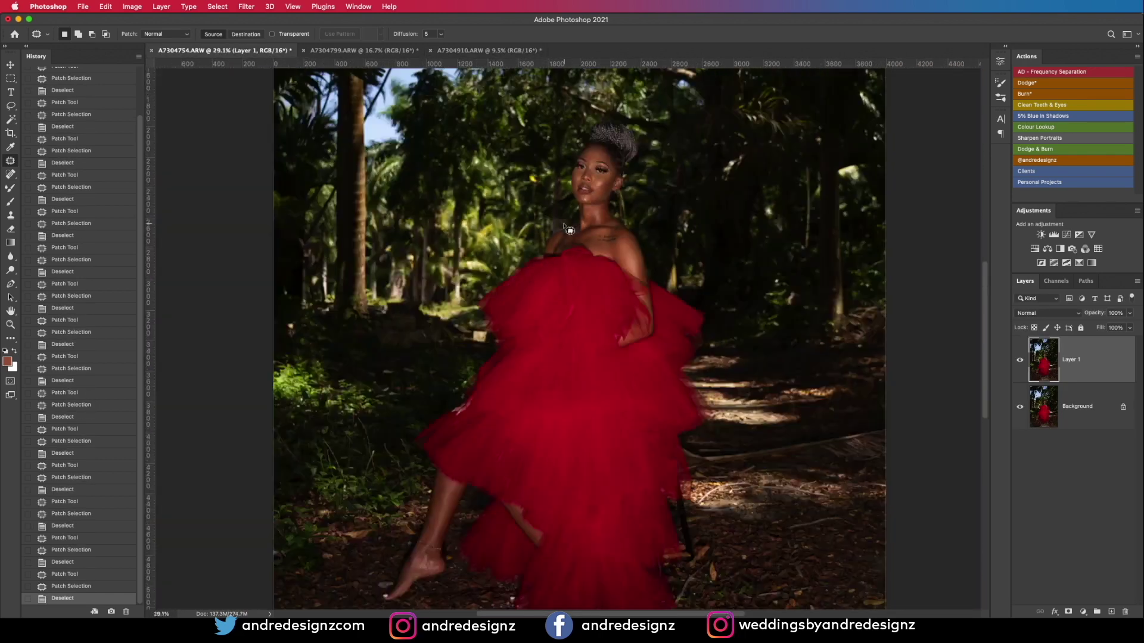
scroll(562, 201, "down", 2)
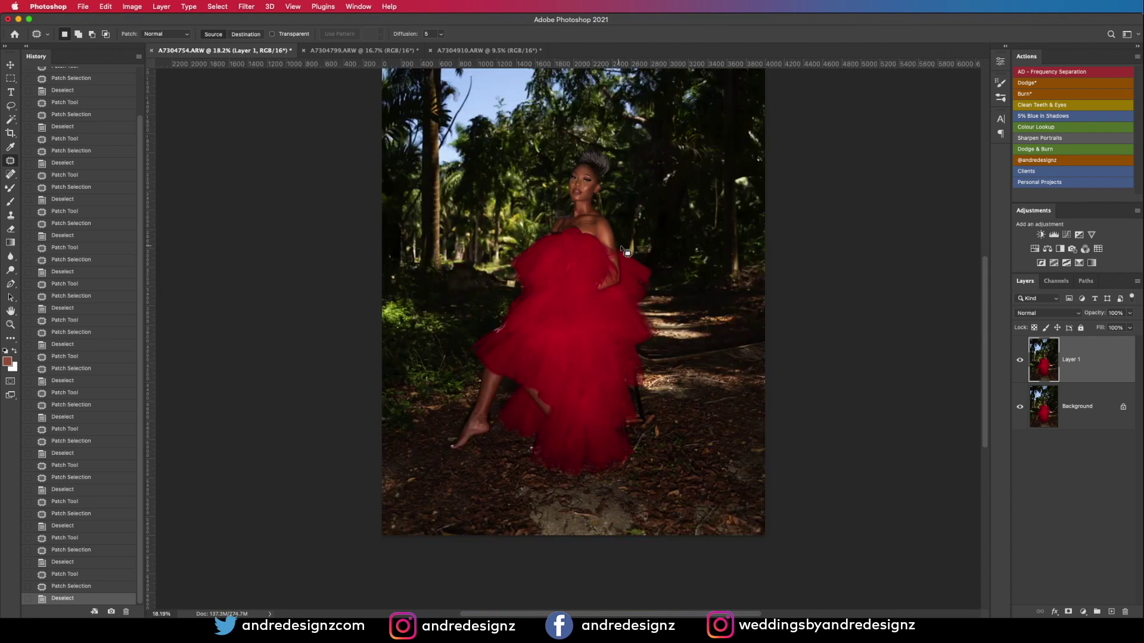
scroll(640, 253, "up", 1)
scroll(566, 262, "down", 2)
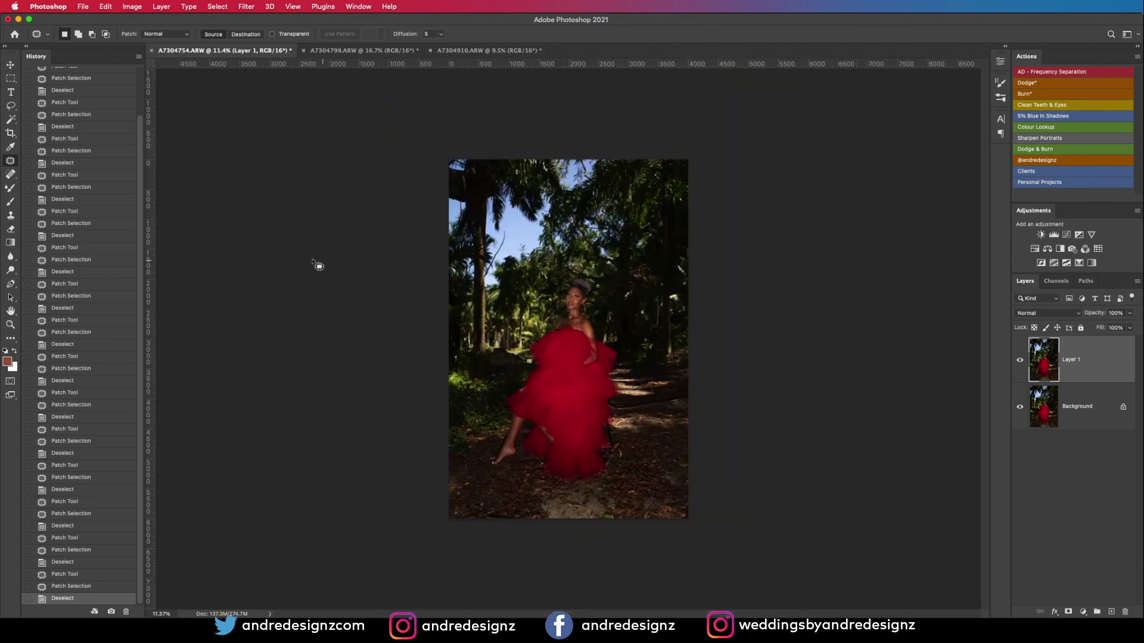
left_click(10, 133)
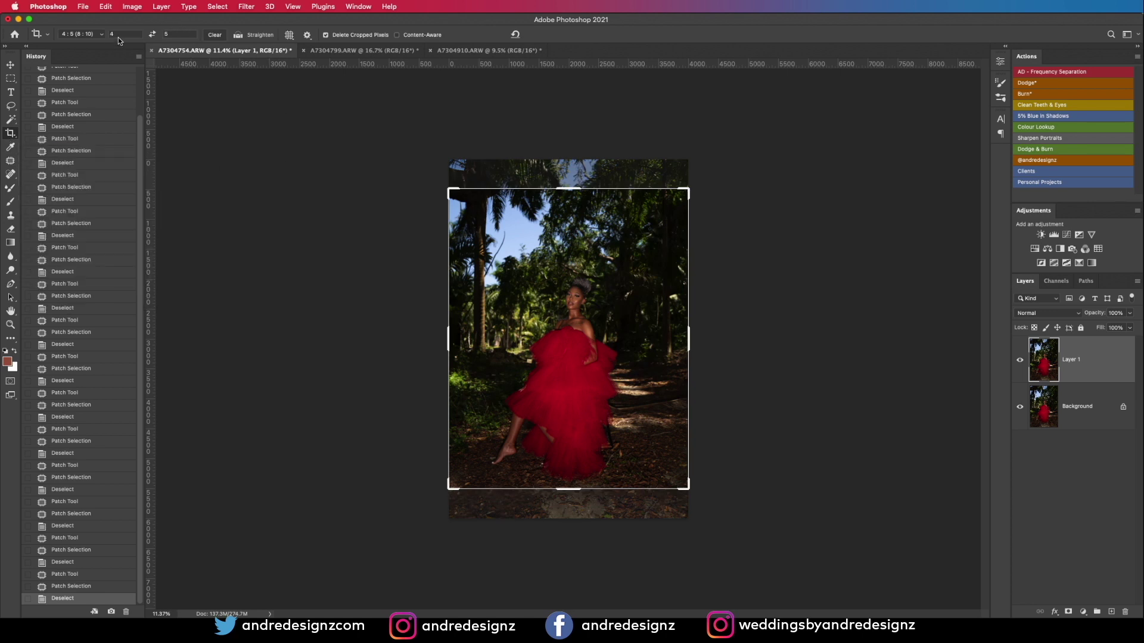
left_click(563, 327)
key("Return")
left_click(564, 327)
key("Up")
key("Up")
key("Up")
key("Up")
key("Up")
key("Up")
key("Up")
key("Up")
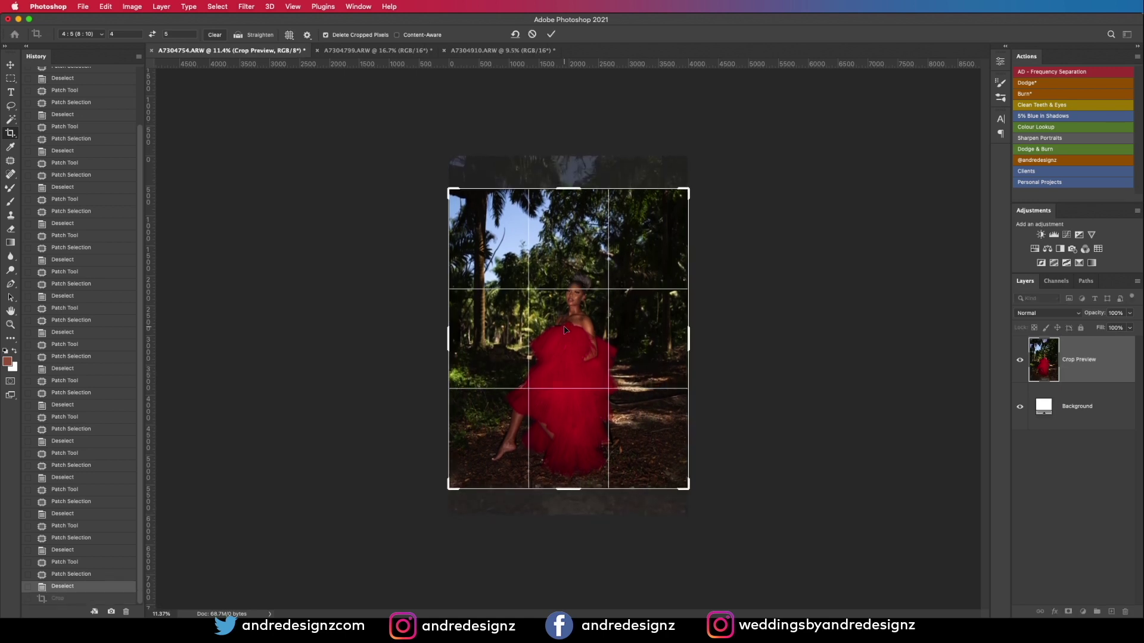
key("Return")
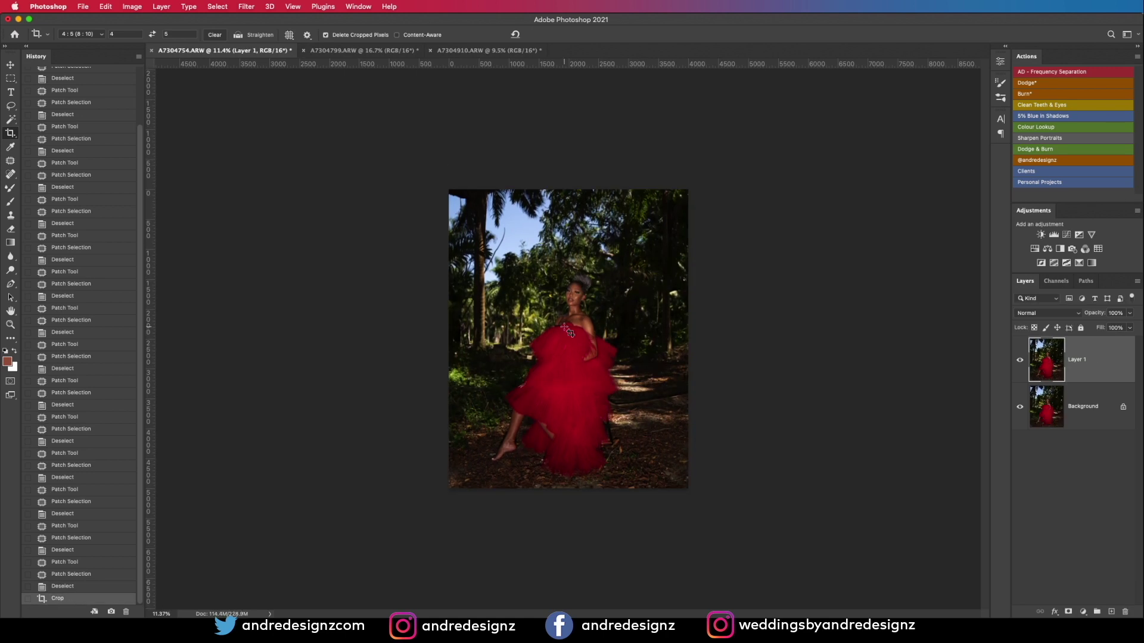
key("super+0")
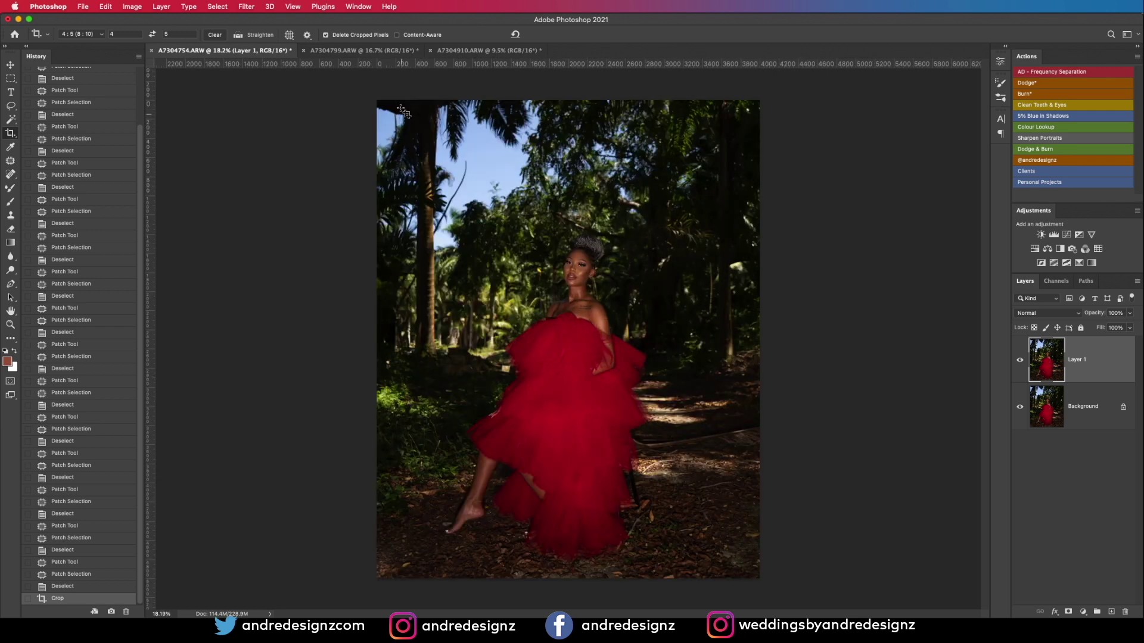
Step: Crop the A7304799.ARW photo to a 4:5 ratio with the image shifted slightly downward in the frame
left_click(367, 53)
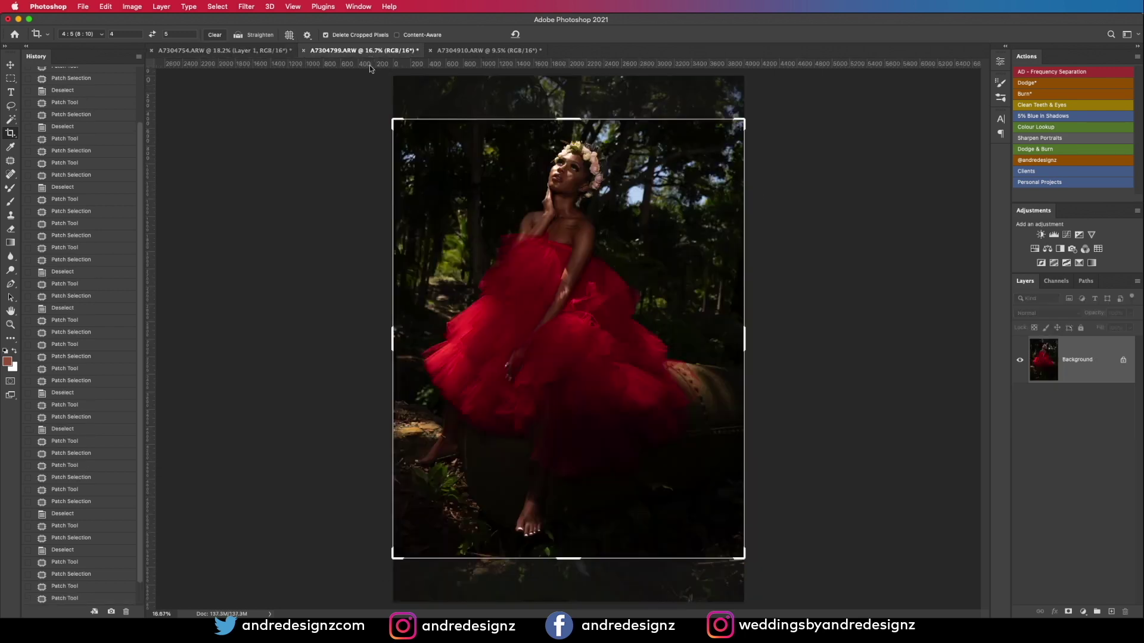
left_click(623, 249)
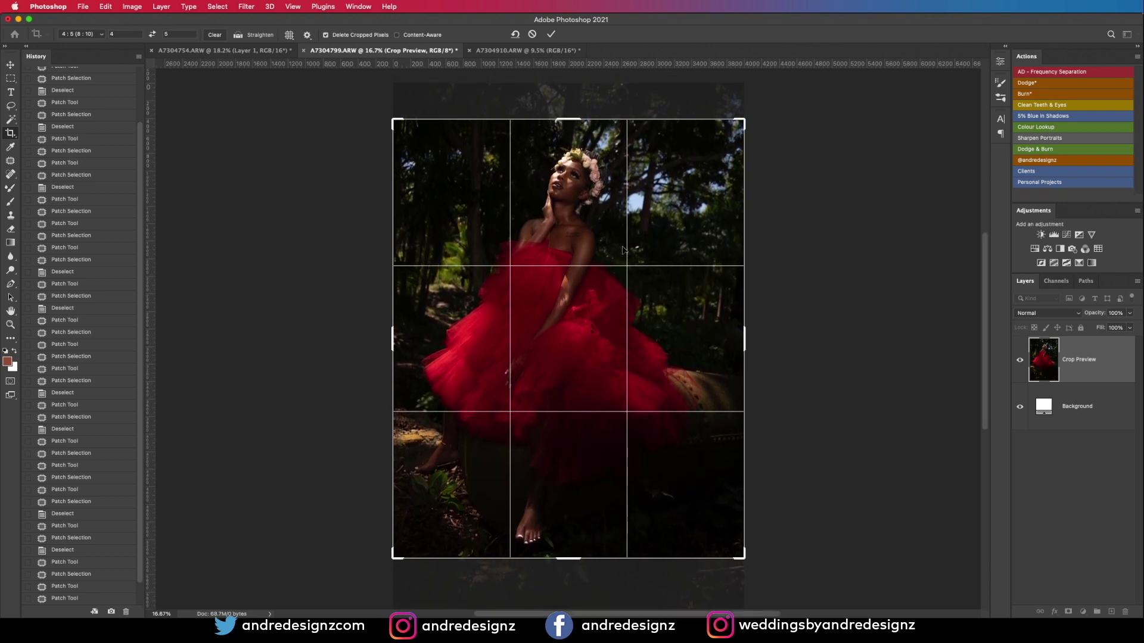
key("Return")
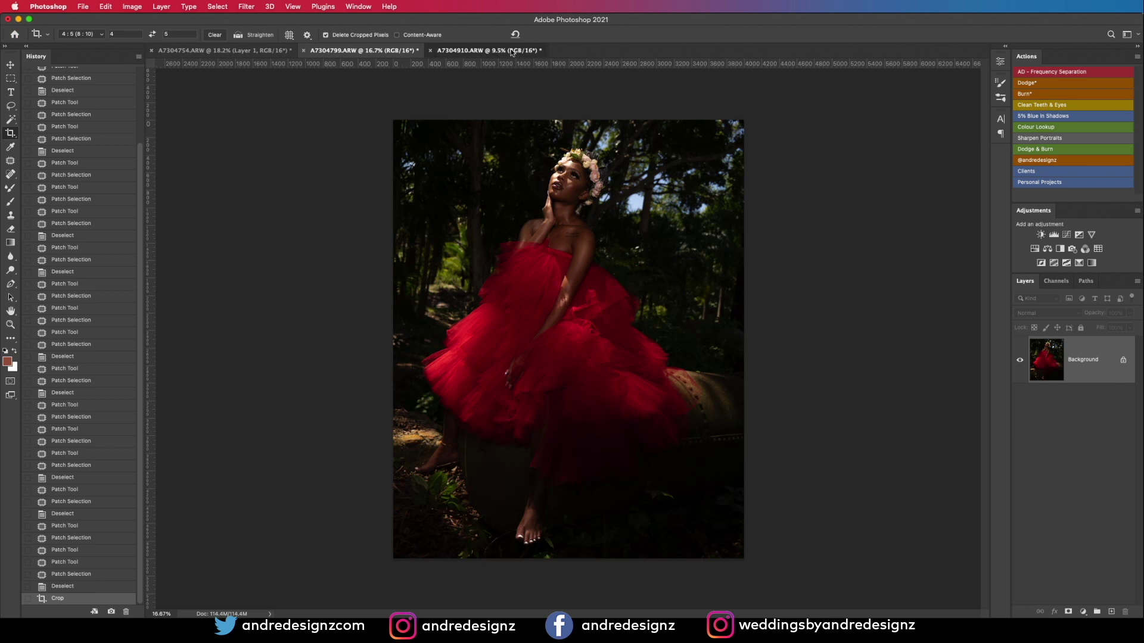
Step: Crop the A7304910.ARW photo to a 4:5 ratio, moving the image upward in the frame and rotating it slightly clockwise
left_click(489, 50)
left_click(576, 299)
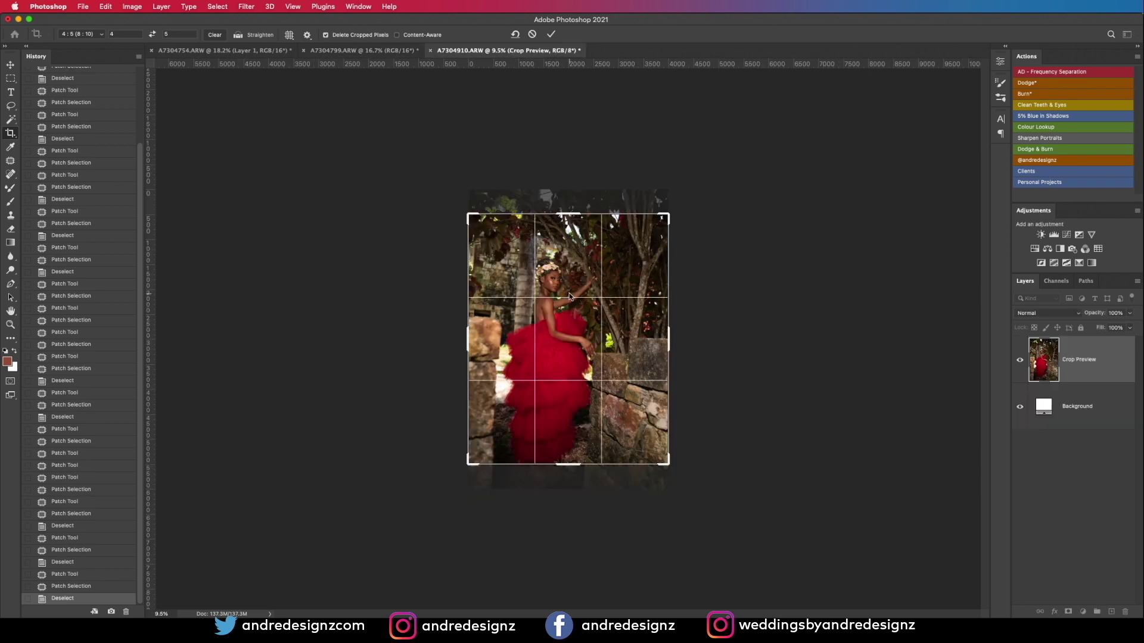
key("Up")
key("Up")
key("Up")
key("Up")
key("Up")
key("Up")
key("Up")
key("Up")
key("Up")
key("Up")
key("Up")
key("Up")
key("Up")
key("Up")
key("Up")
key("Up")
key("Up")
key("Up")
key("Up")
key("Up")
key("Up")
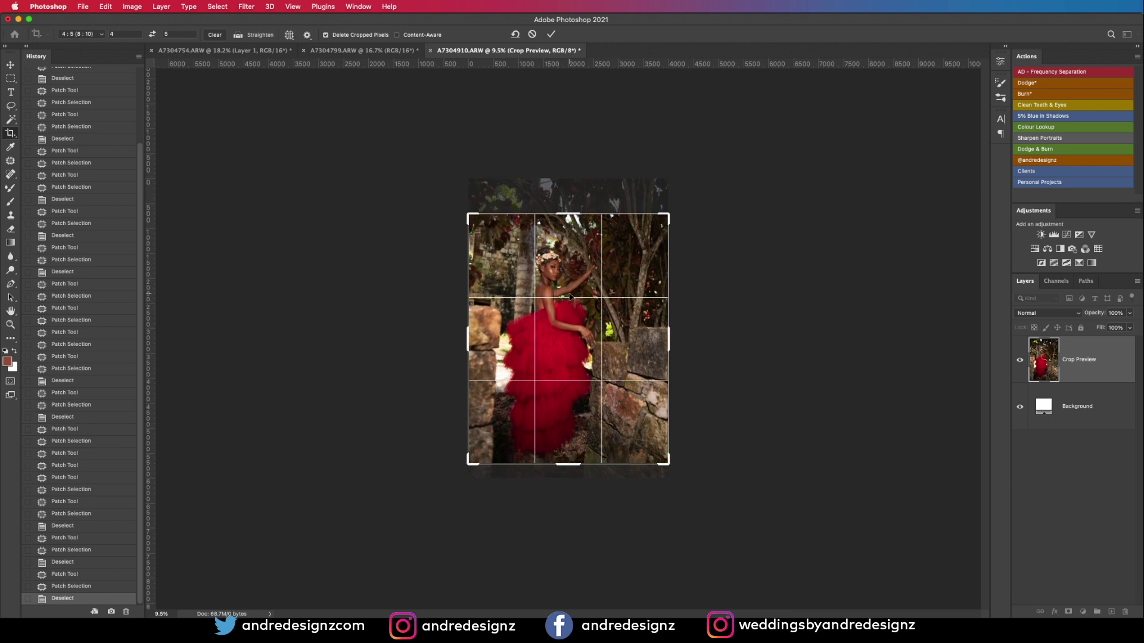
left_click_drag(678, 318, 695, 329)
key("Return")
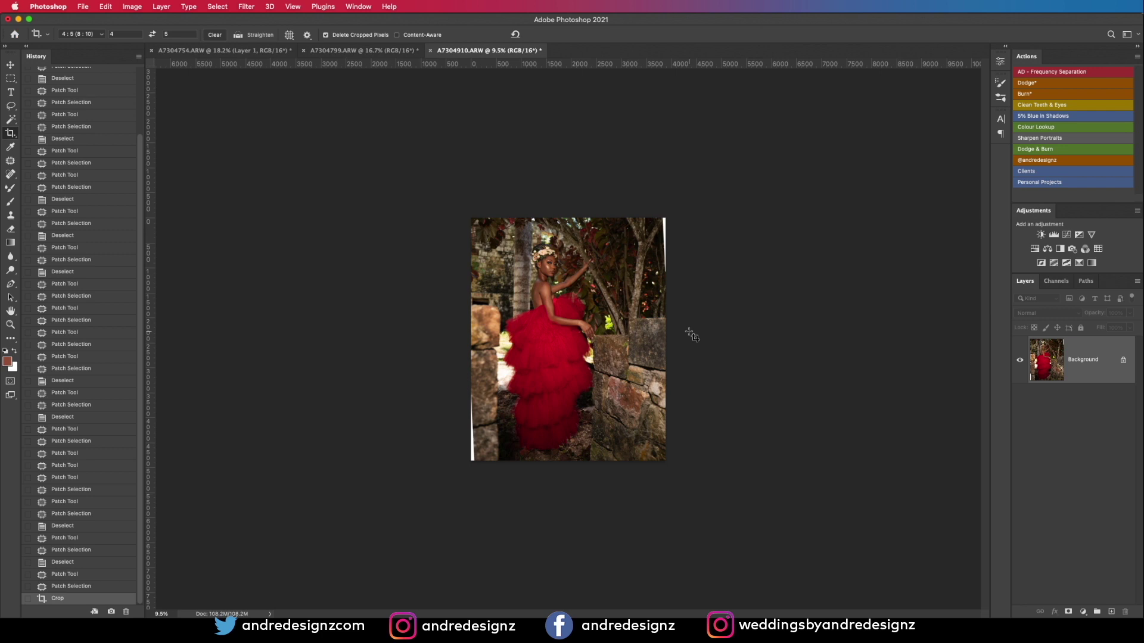
Step: Return to the A7304754.ARW photo and duplicate Layer 1
left_click(342, 52)
left_click(221, 52)
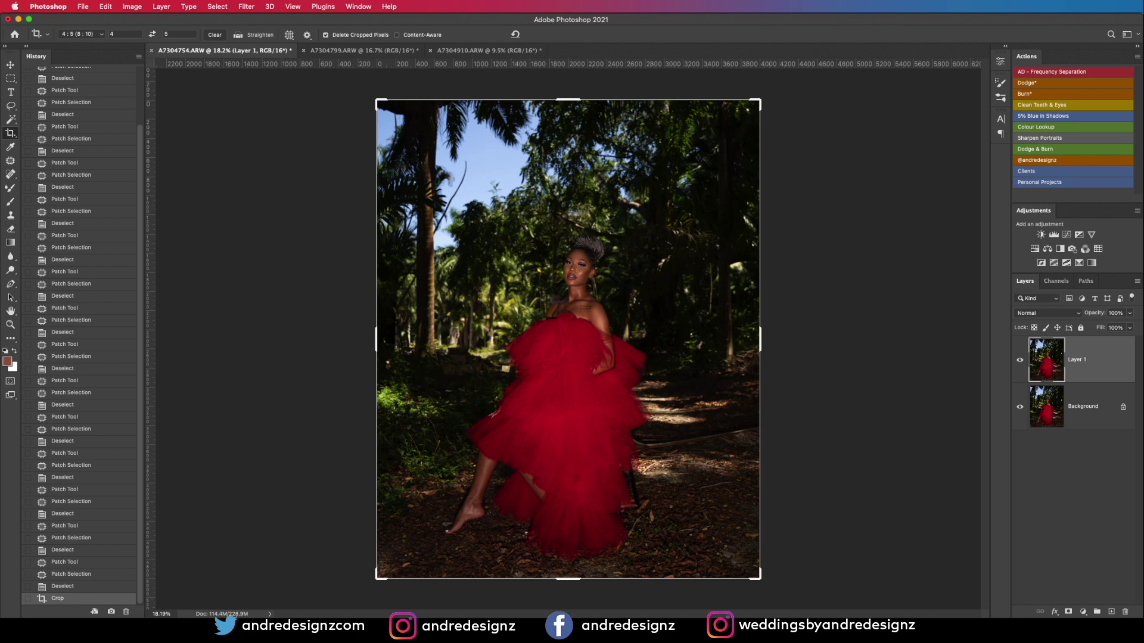
left_click(956, 360)
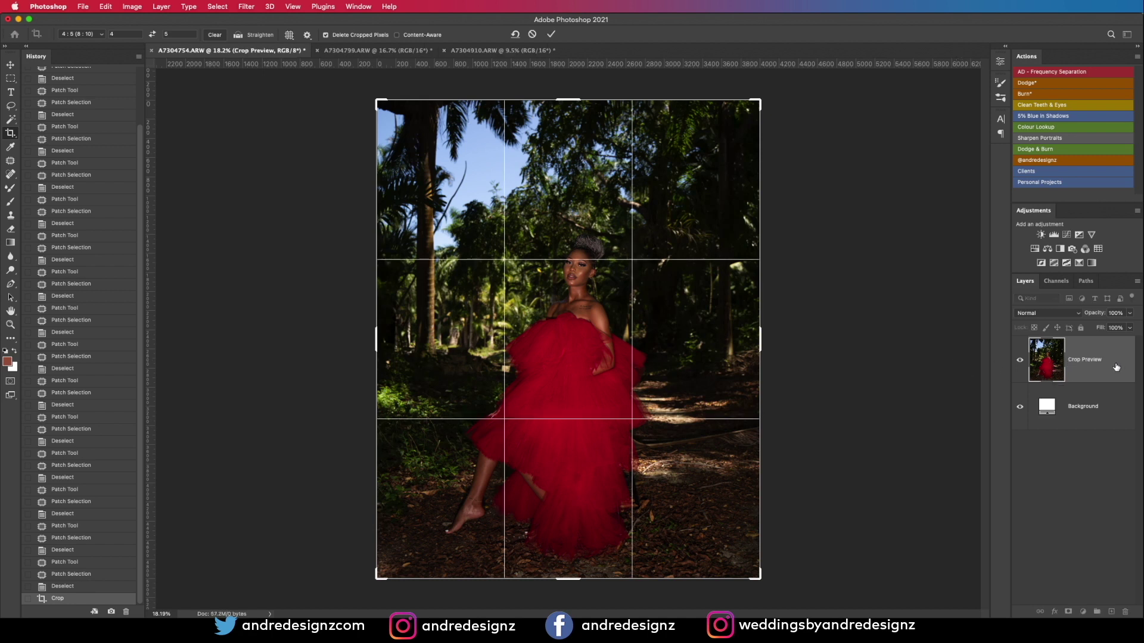
key("Return")
left_click_drag(1116, 366, 1111, 612)
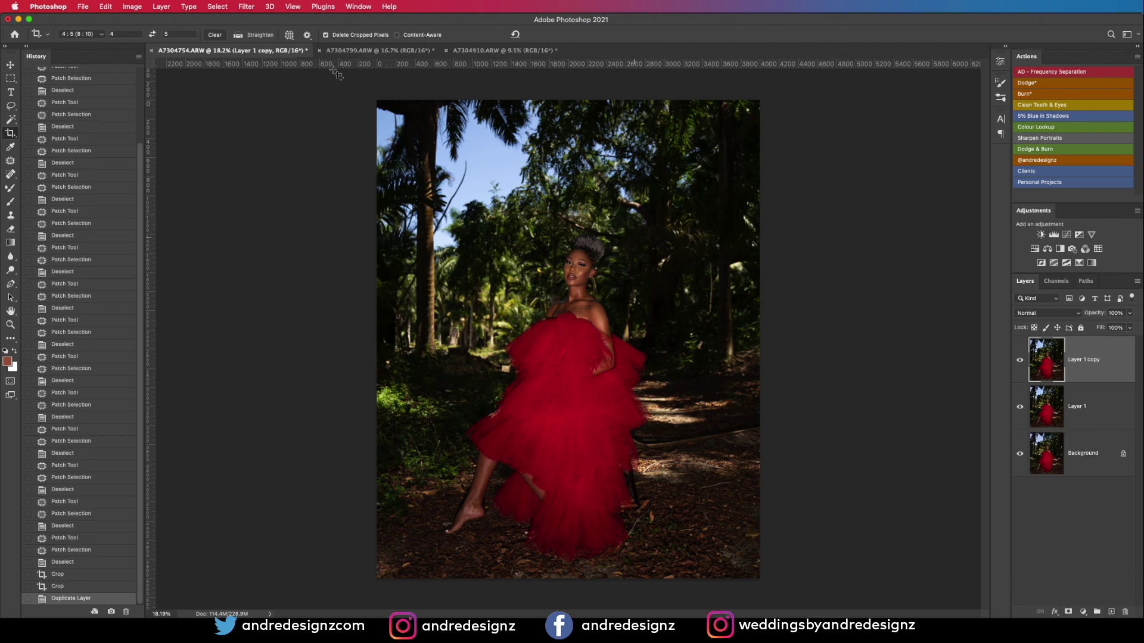
Step: Open the layer copy in the Camera Raw Filter and set Shadows to +72, Highlights to -25, Contrast to -2 and Exposure to +0.45
left_click(242, 10)
left_click(280, 89)
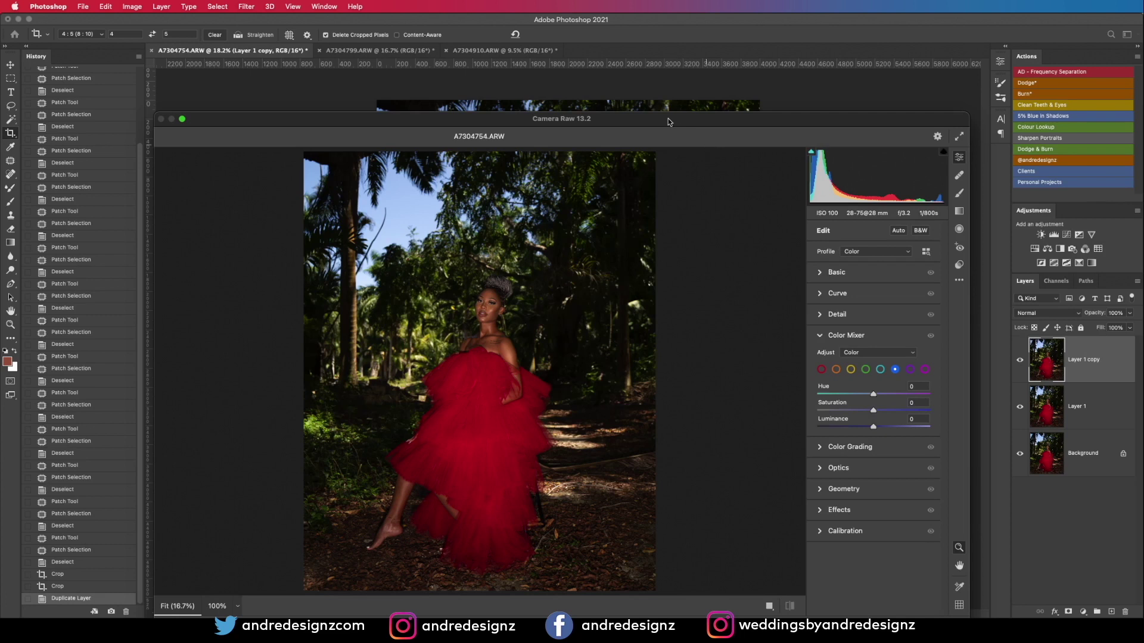
left_click_drag(669, 121, 685, 53)
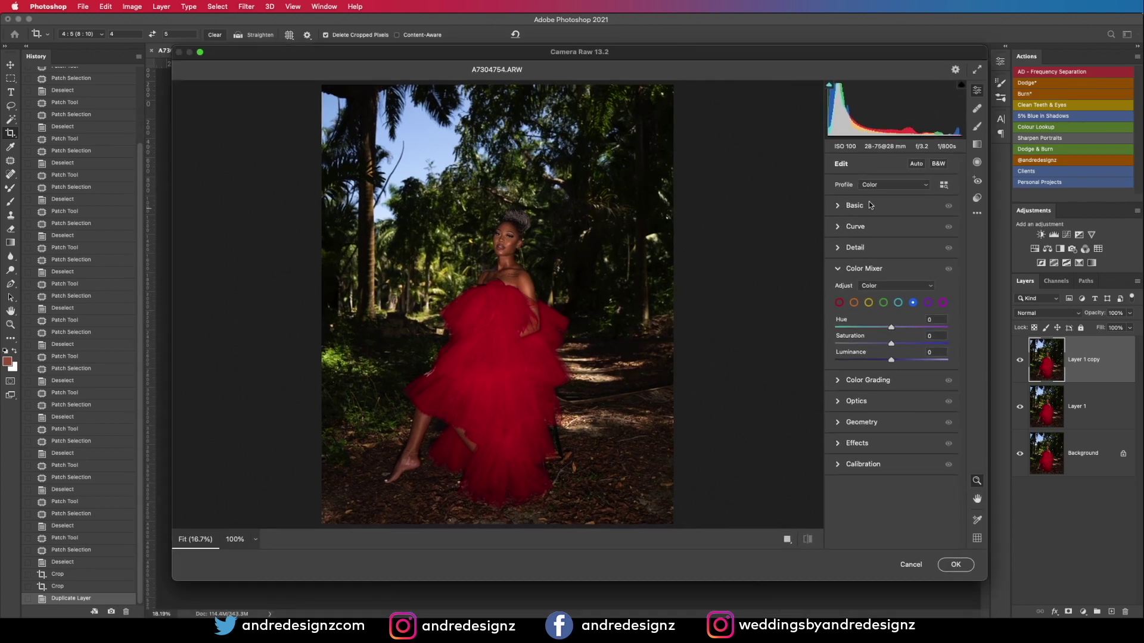
left_click(841, 206)
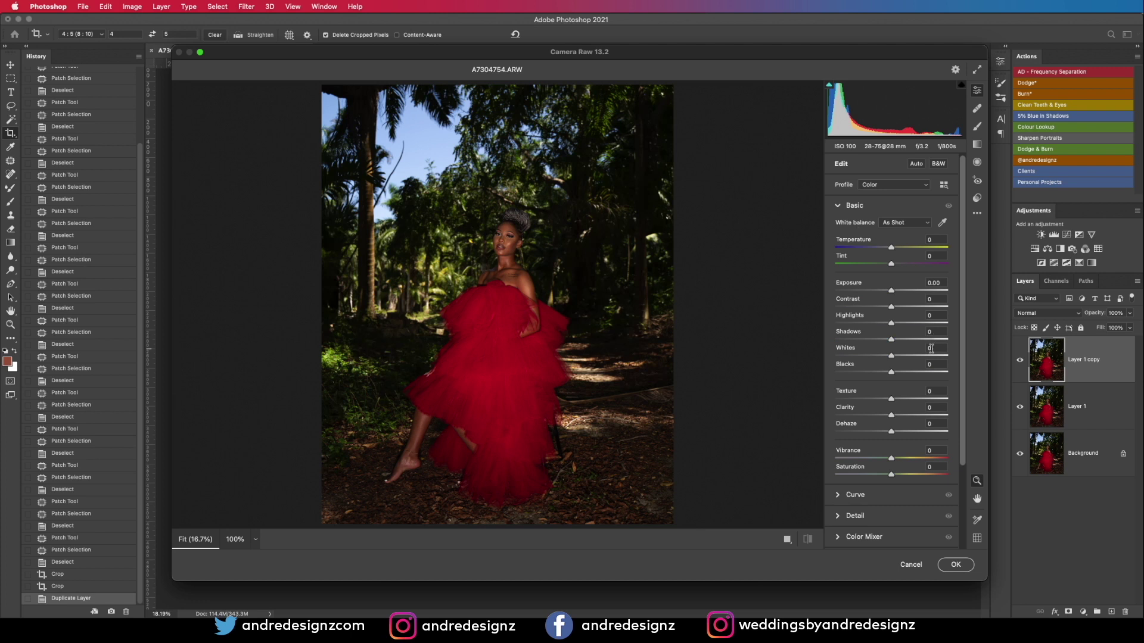
left_click_drag(892, 340, 930, 343)
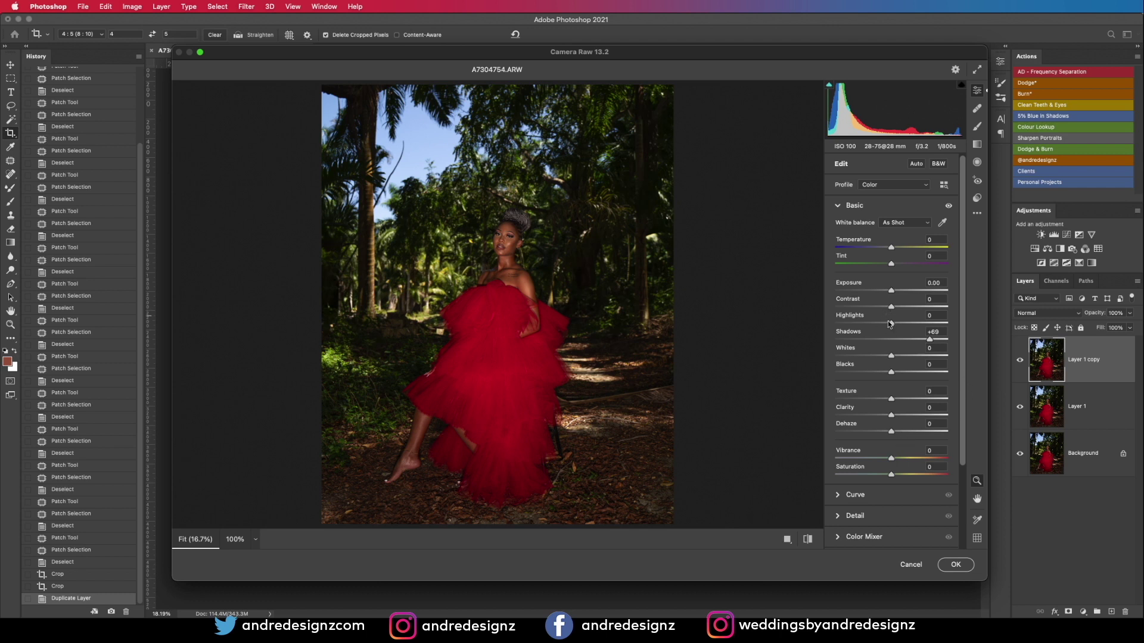
left_click_drag(893, 325, 877, 334)
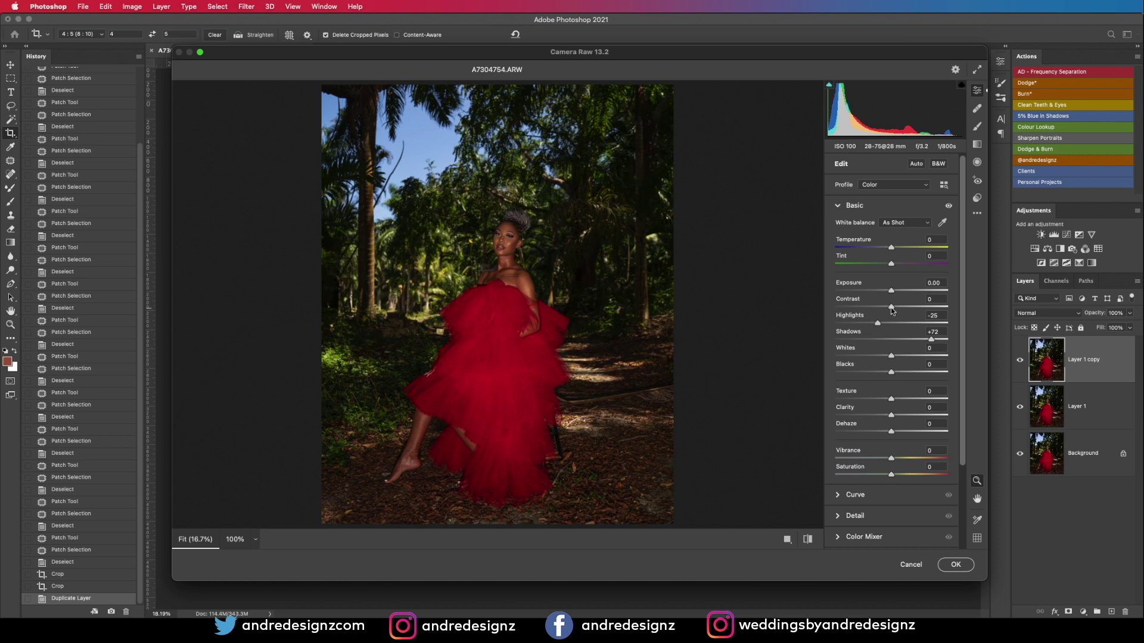
left_click_drag(891, 308, 889, 308)
left_click_drag(892, 290, 899, 297)
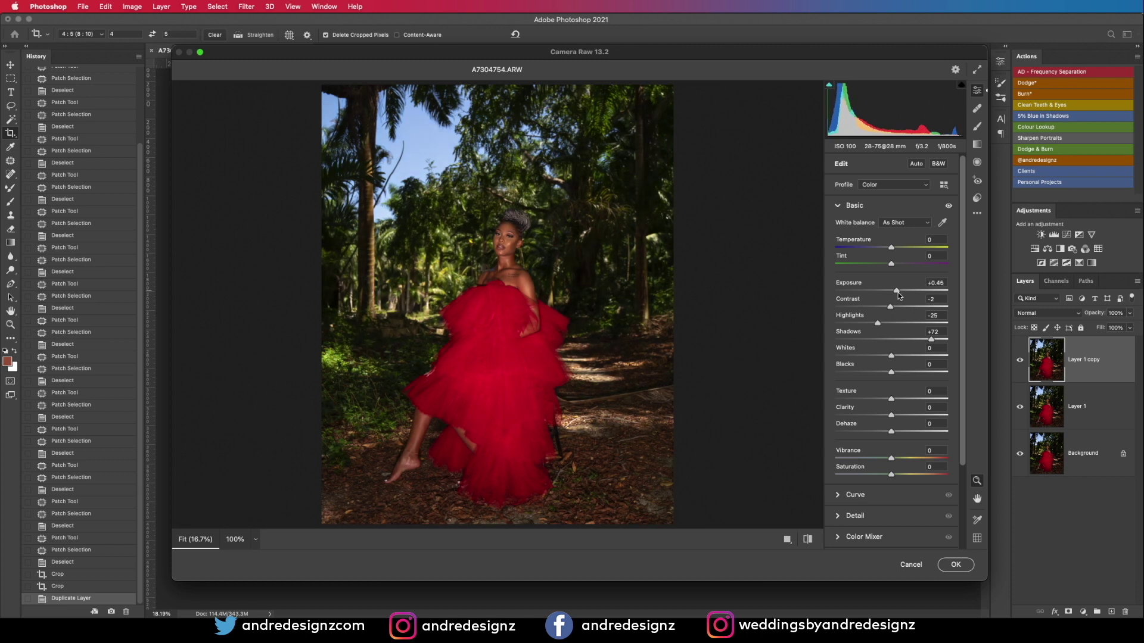
Step: Lower the Blue Primary hue slightly in the Calibration settings and compare the edit with the before view
scroll(958, 323, "down", 5)
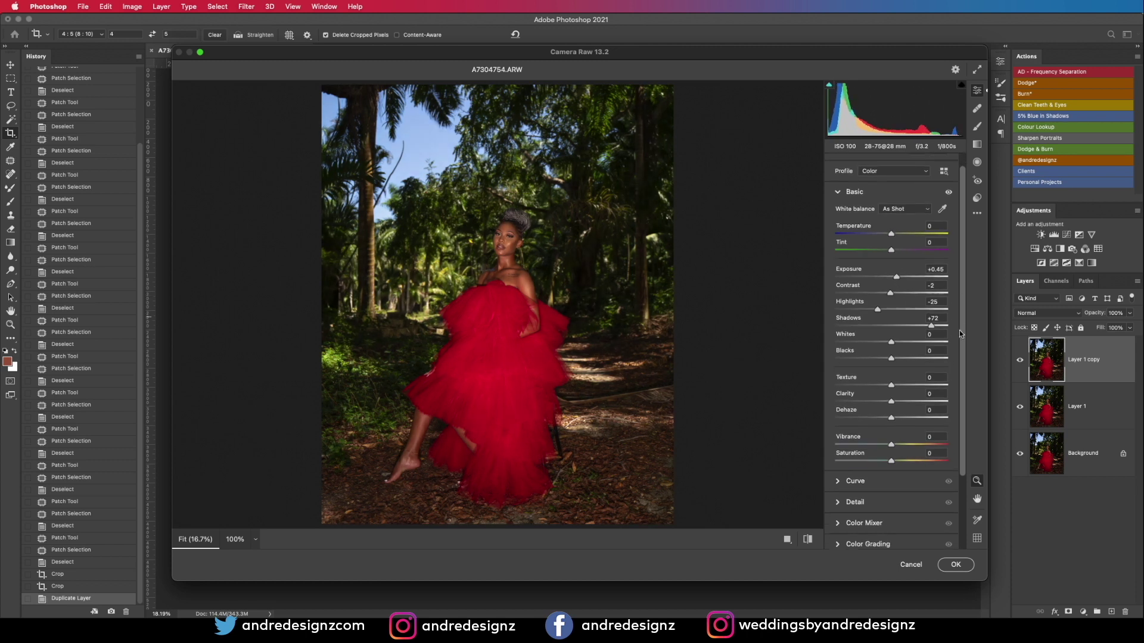
left_click(837, 539)
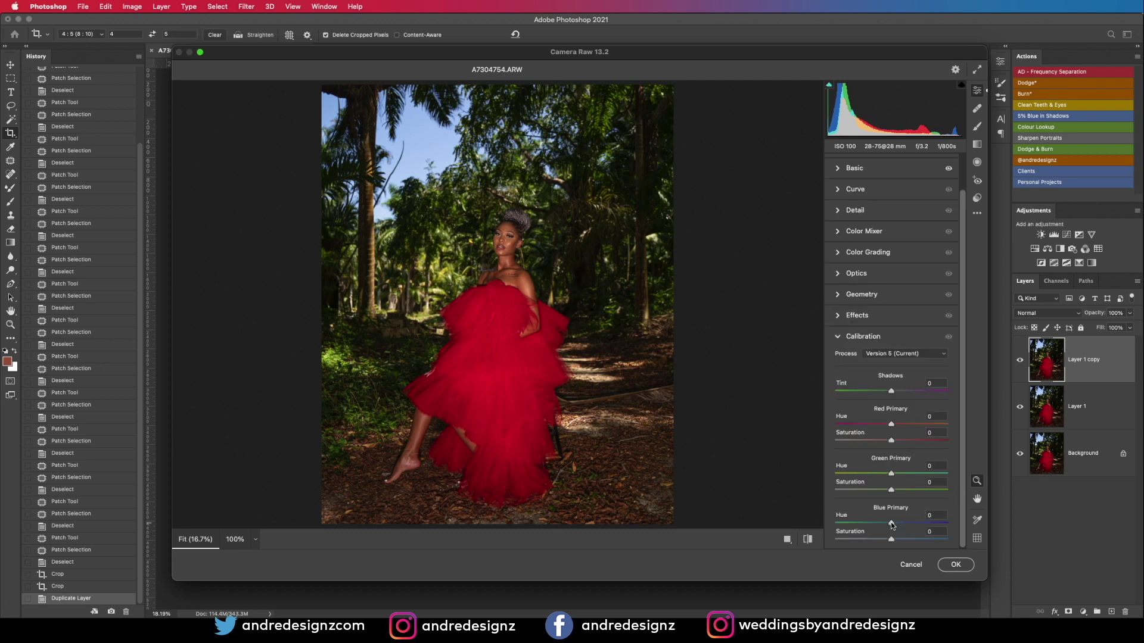
left_click_drag(891, 524, 879, 524)
left_click_drag(881, 525, 878, 523)
left_click(809, 540)
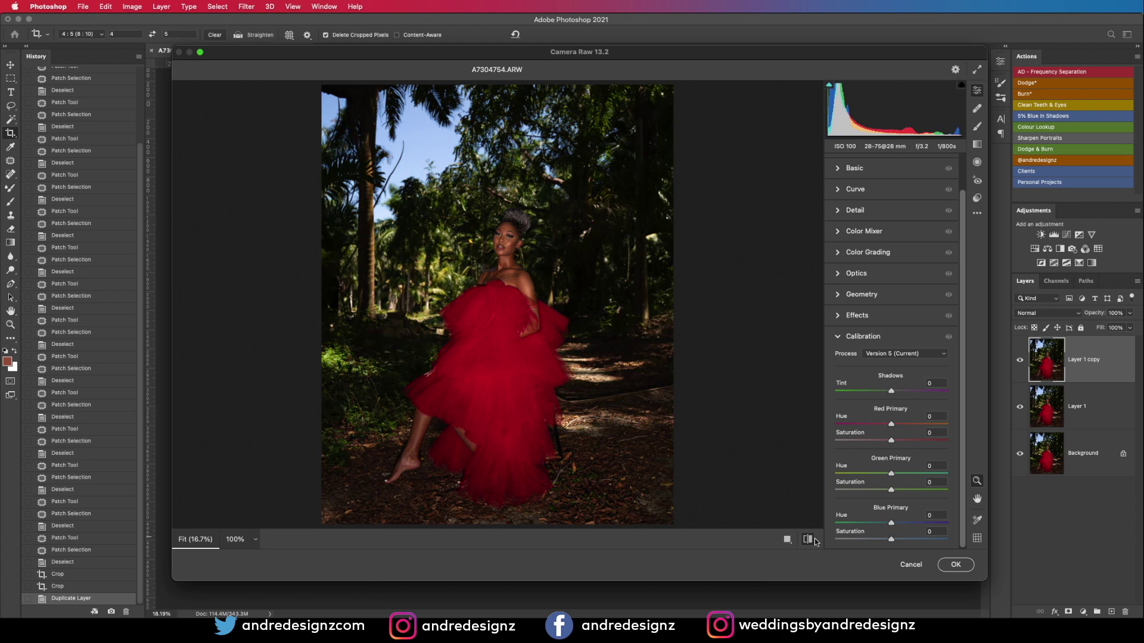
Step: Display the before and after views side by side and set Dehaze to +8 in the Basic adjustments
left_click(808, 540)
left_click(787, 540)
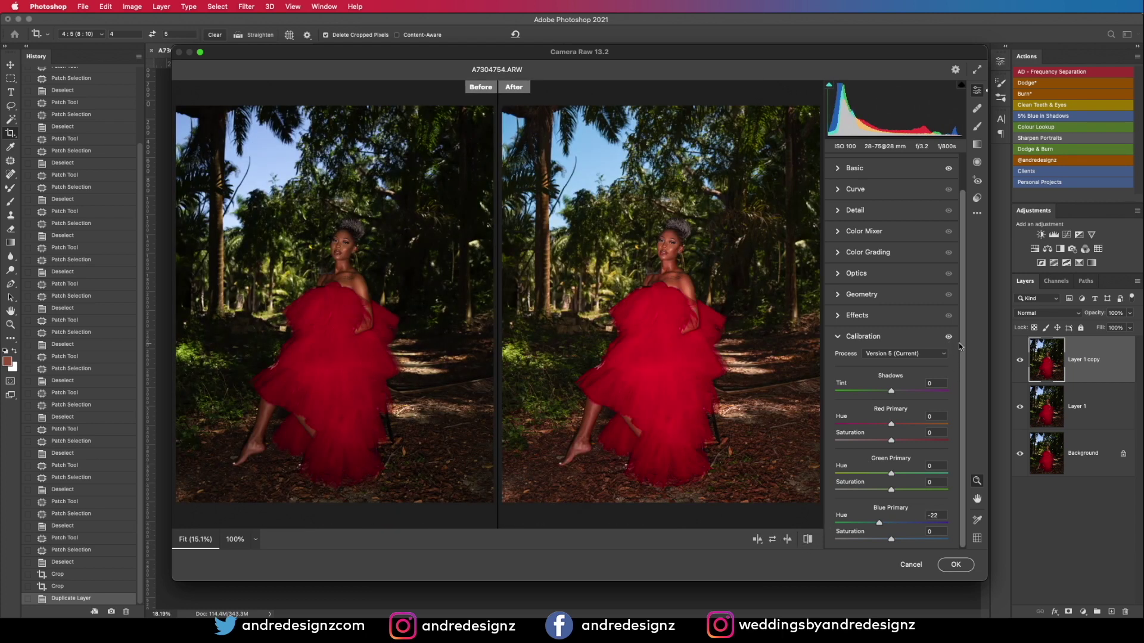
left_click_drag(960, 360, 967, 265)
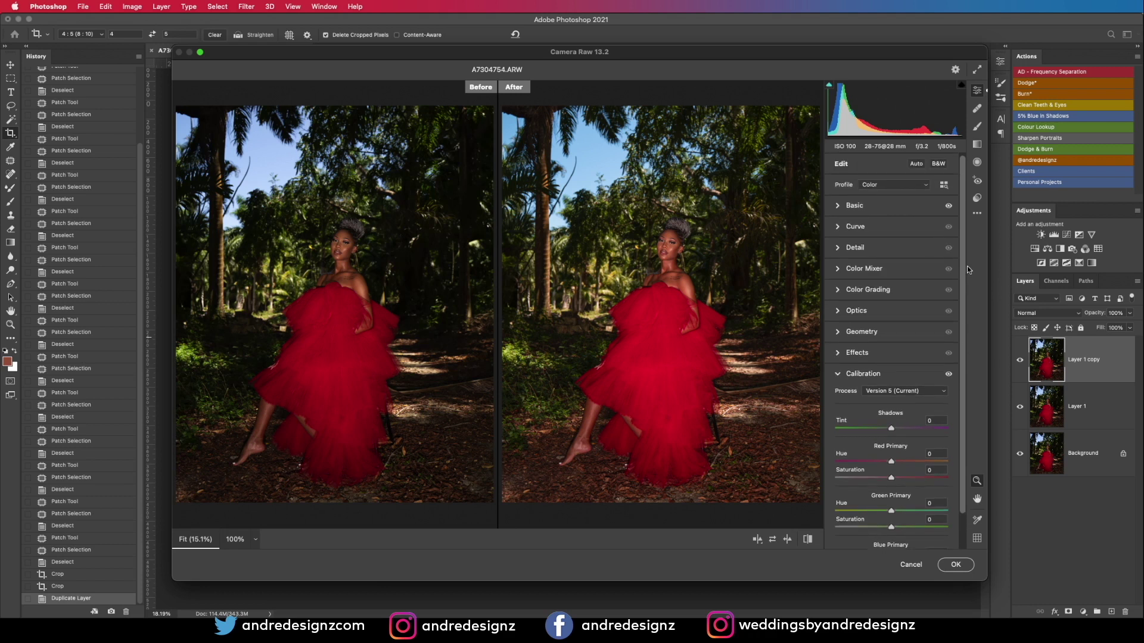
left_click(840, 206)
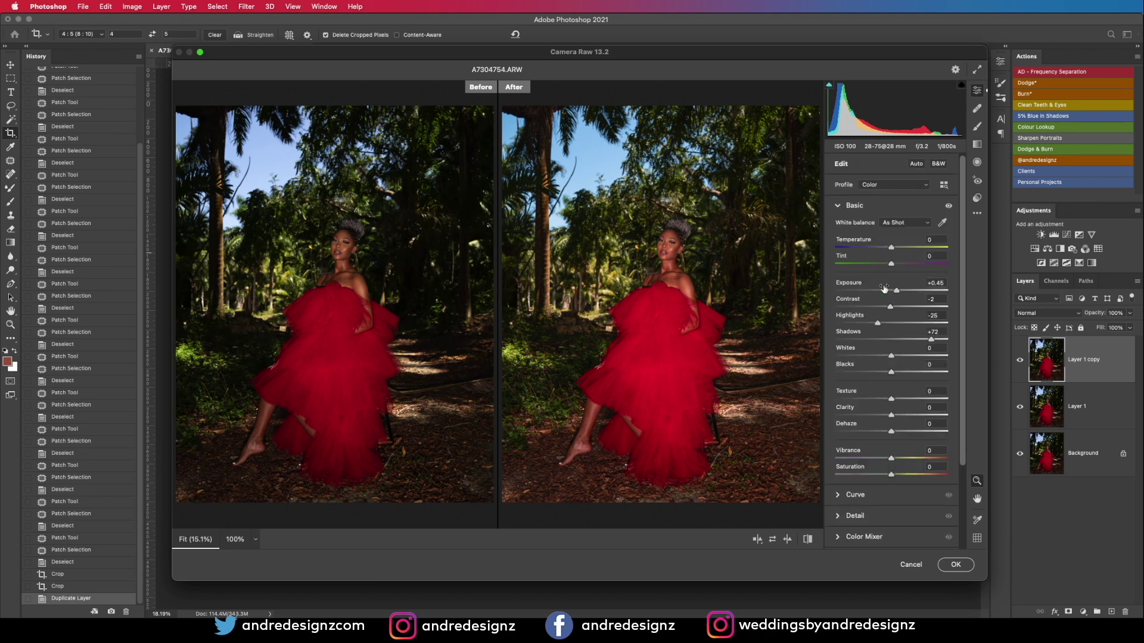
left_click_drag(892, 434, 896, 434)
Step: In the Color Mixer, set the Blues saturation to +73 and the Greens to hue +79, saturation +47 and luminance +6
left_click_drag(966, 357, 965, 444)
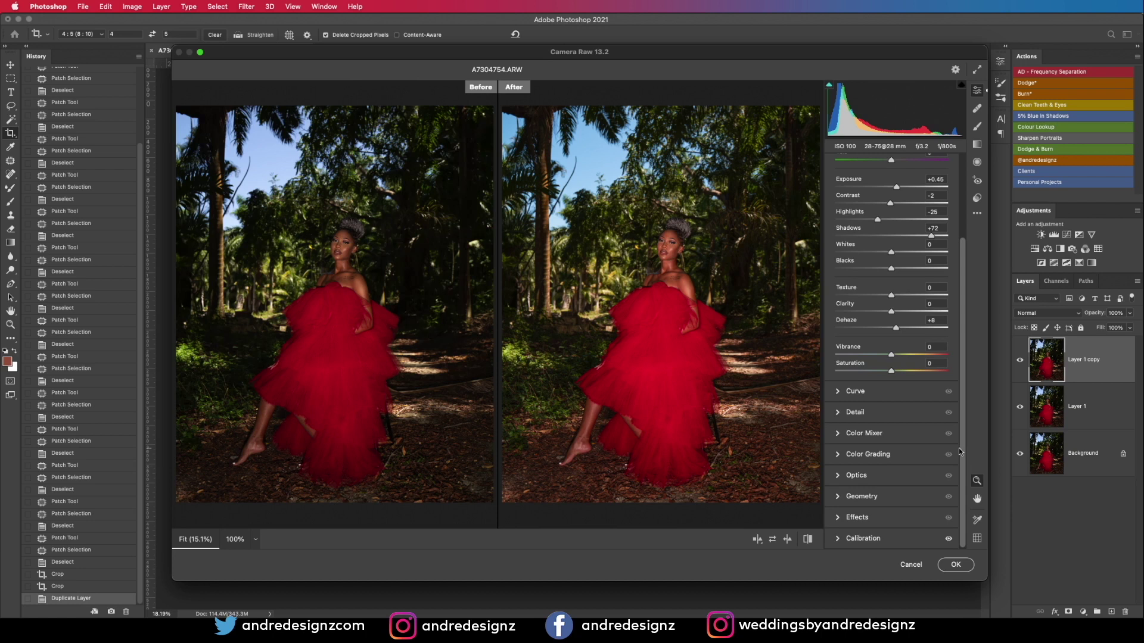
scroll(960, 277, "up", 5)
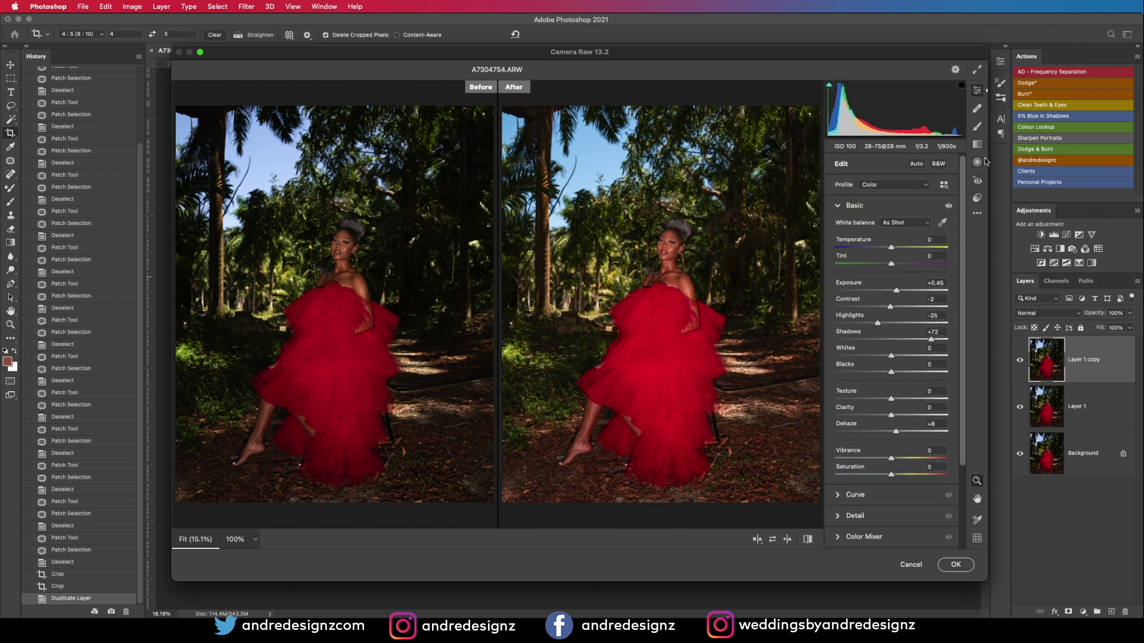
left_click_drag(964, 344, 966, 443)
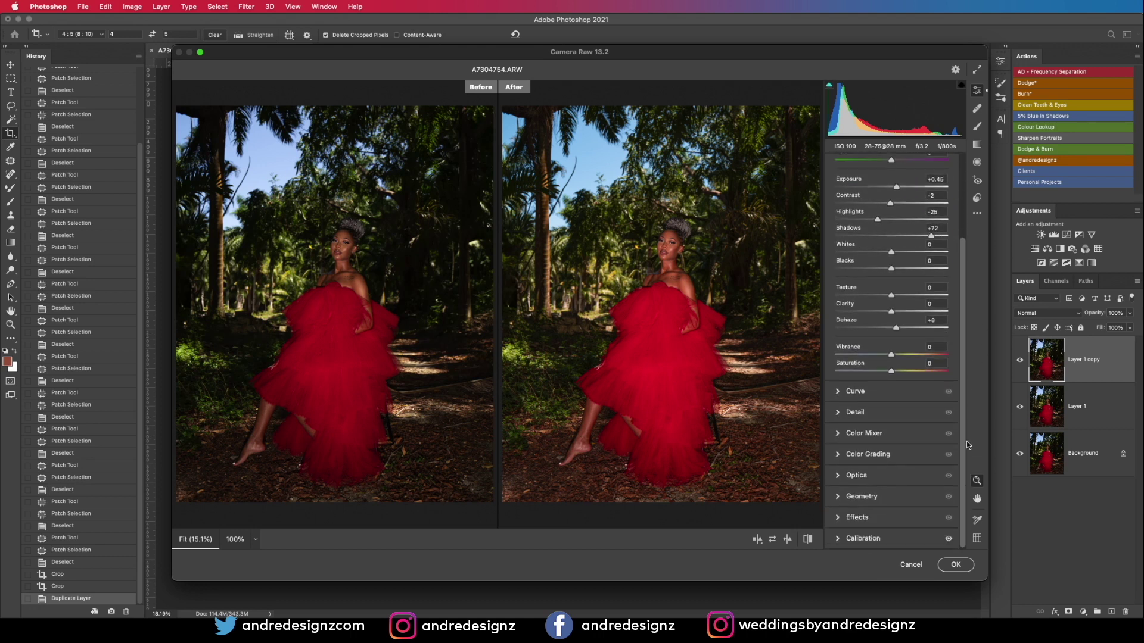
left_click(837, 454)
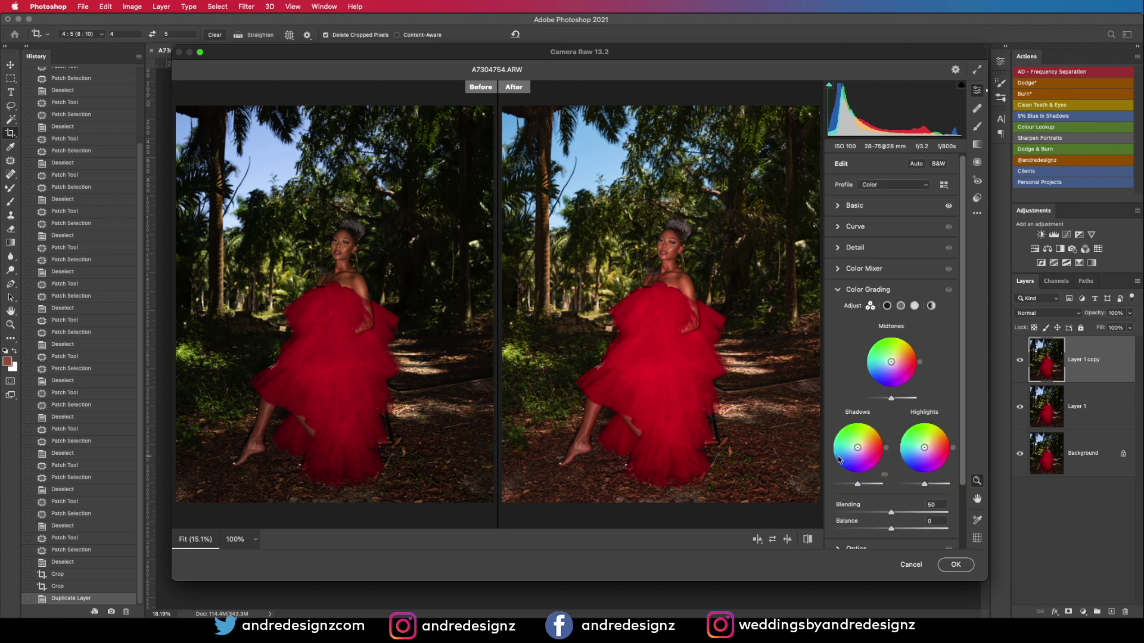
left_click(838, 271)
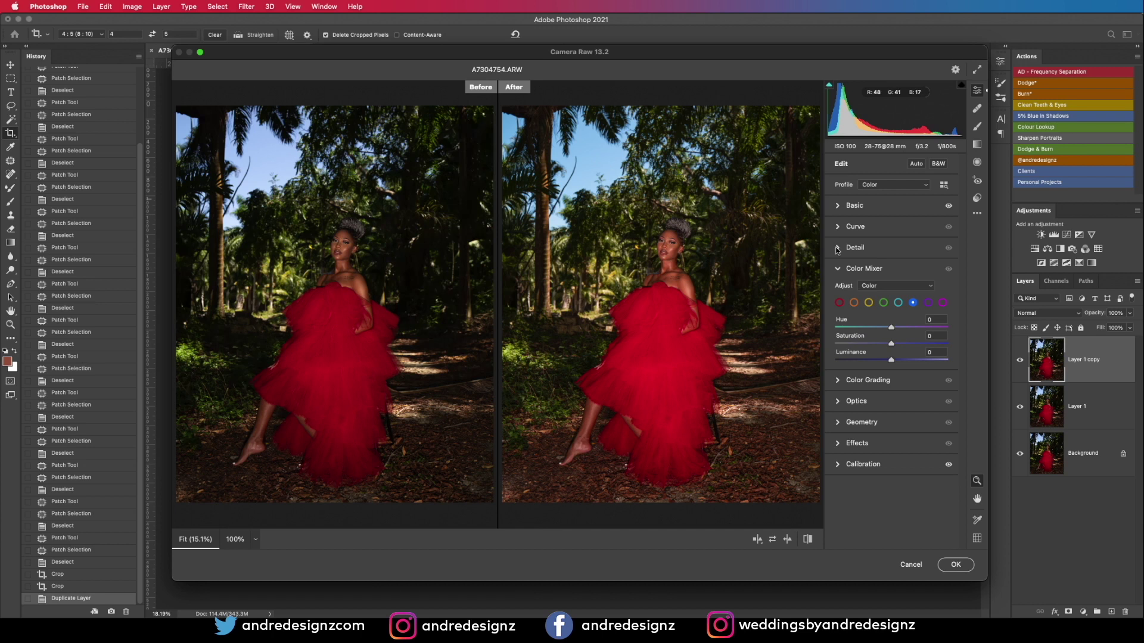
left_click_drag(892, 344, 931, 346)
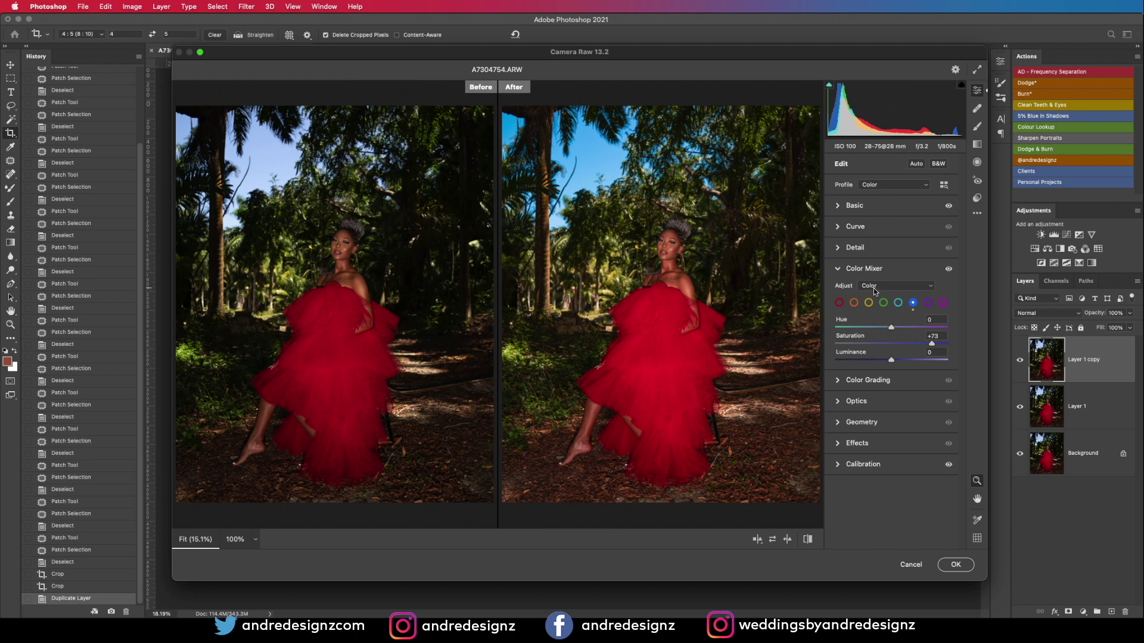
left_click(883, 303)
left_click_drag(891, 343, 948, 330)
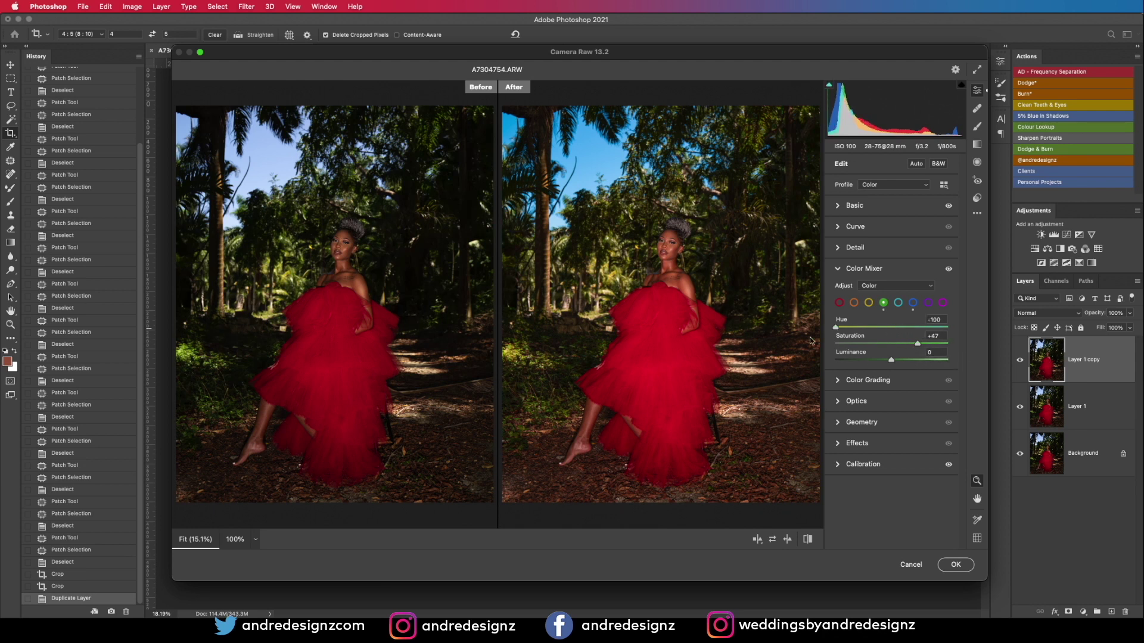
left_click_drag(948, 329, 894, 361)
Step: Switch the Color Mixer to HSL and set the Yellows hue to -2 and the Blues hue to +2
left_click(869, 288)
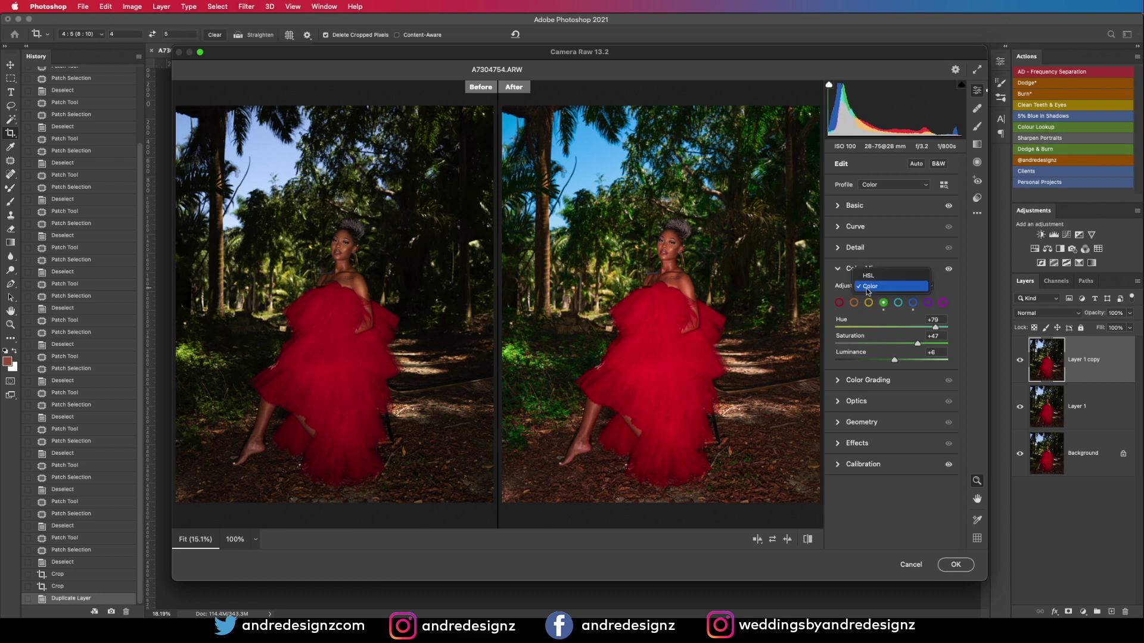
left_click(869, 276)
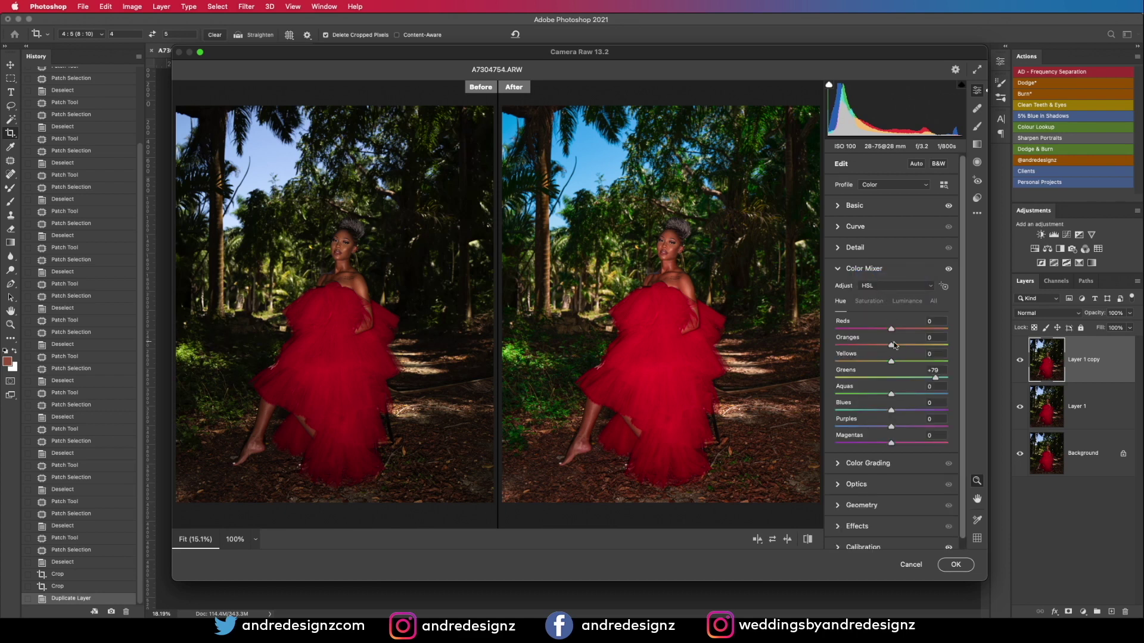
left_click_drag(893, 364, 817, 379)
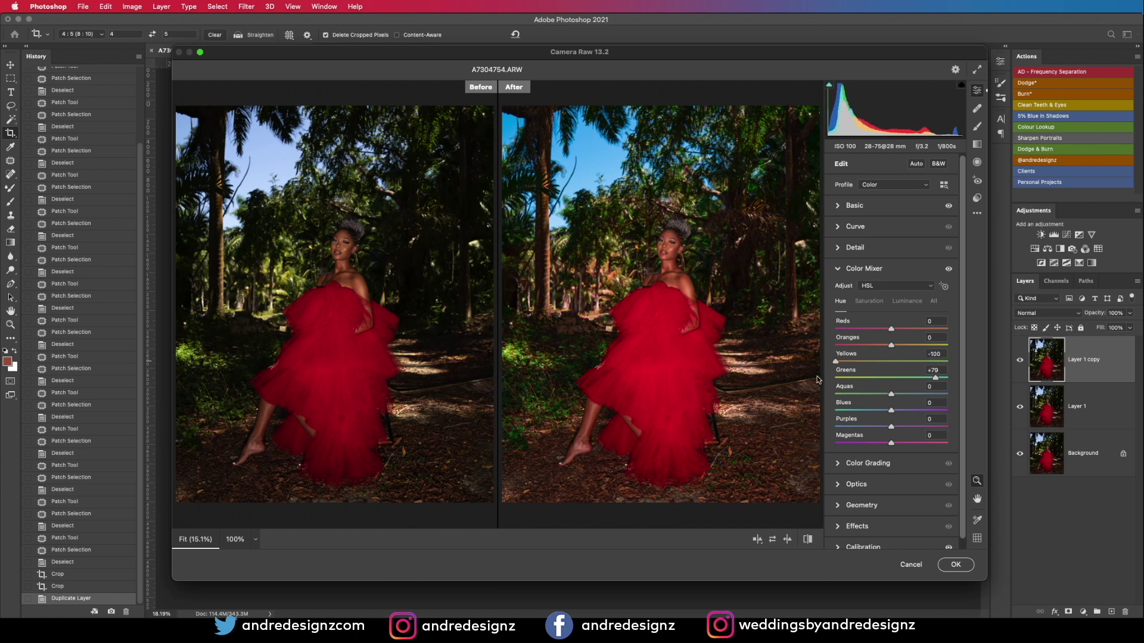
left_click_drag(819, 379, 895, 417)
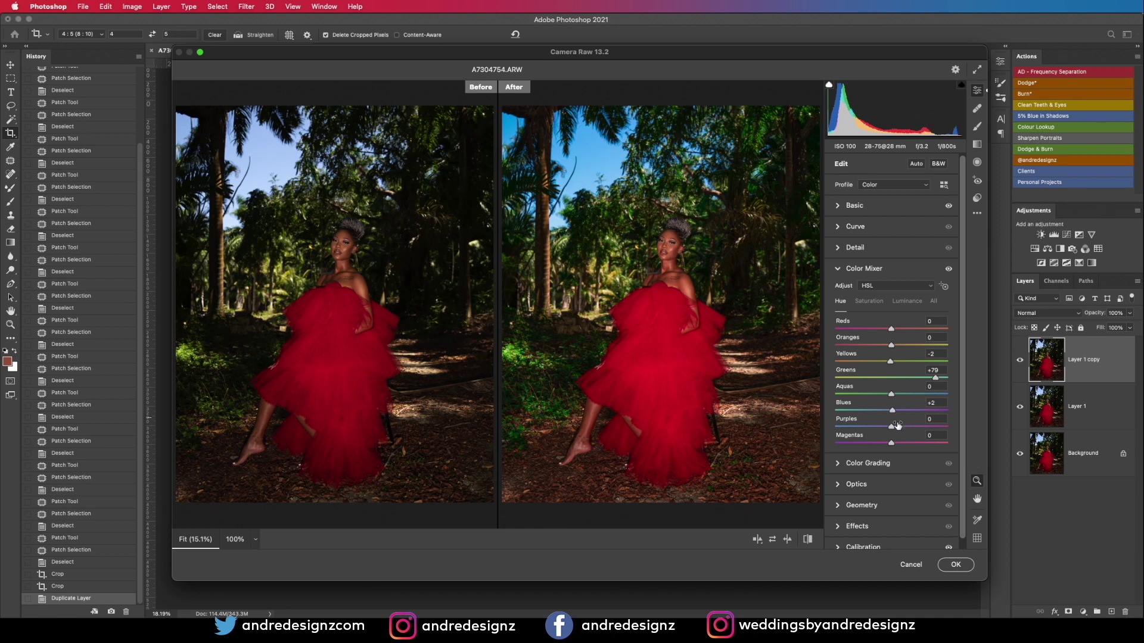
left_click(837, 465)
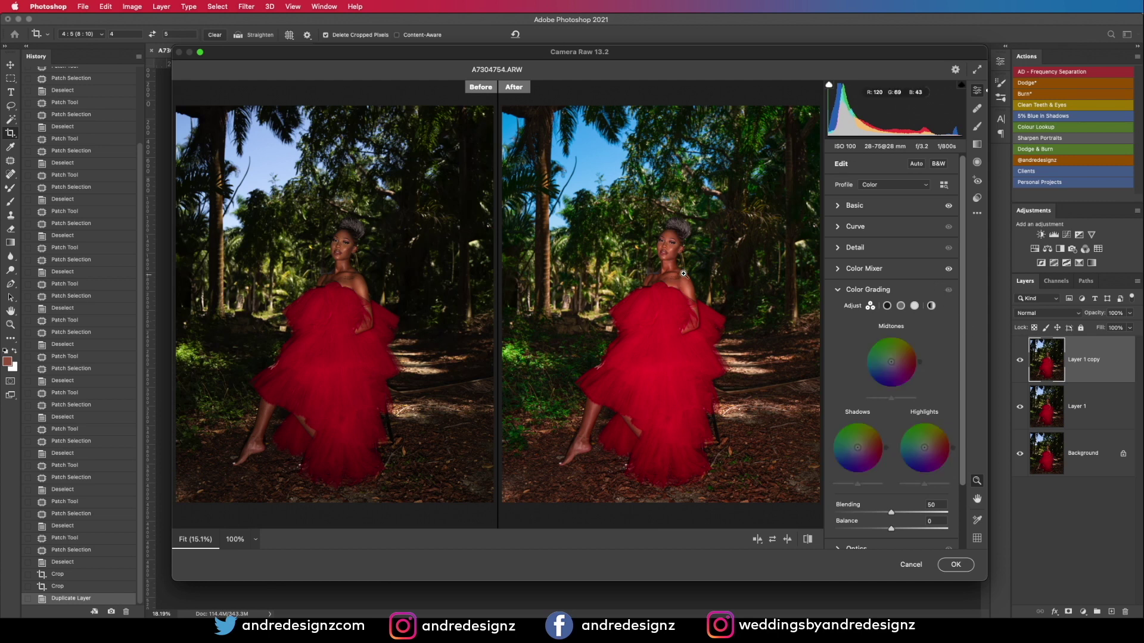
Step: Save all the default Camera Raw edit settings as a preset file named Tone in the Settings folder
left_click(978, 215)
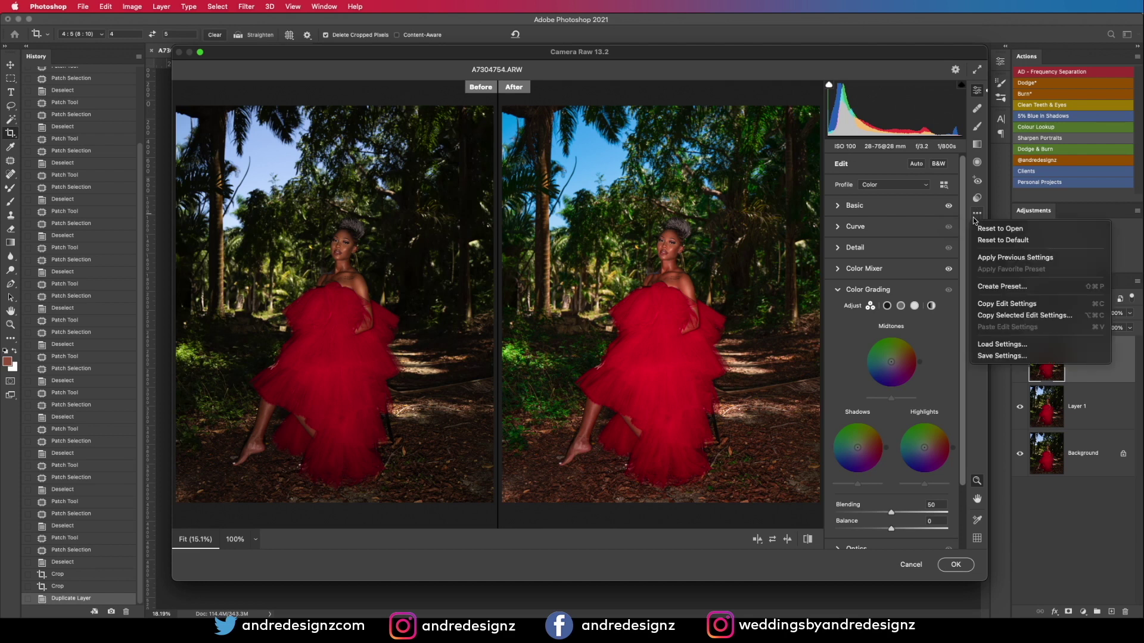
left_click(1010, 357)
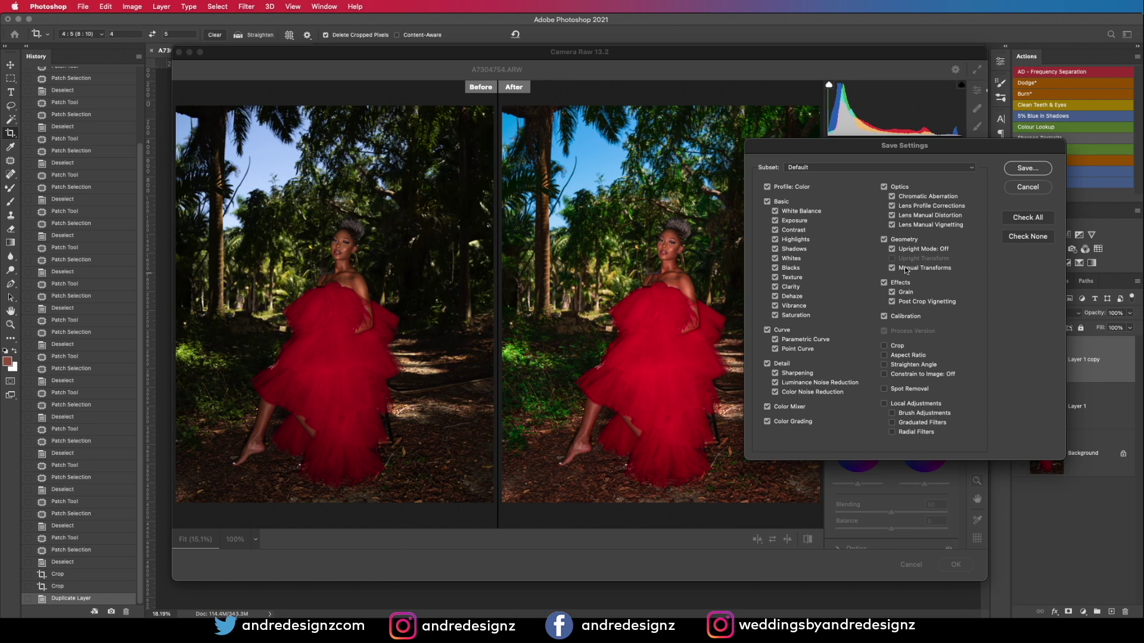
left_click(1031, 170)
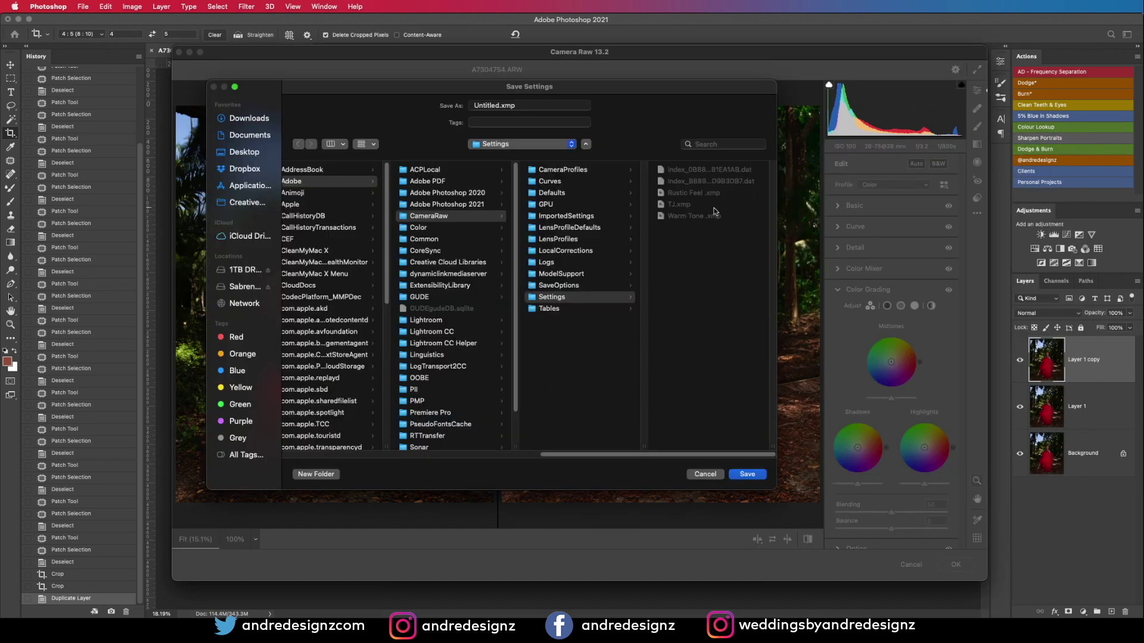
left_click_drag(499, 105, 438, 98)
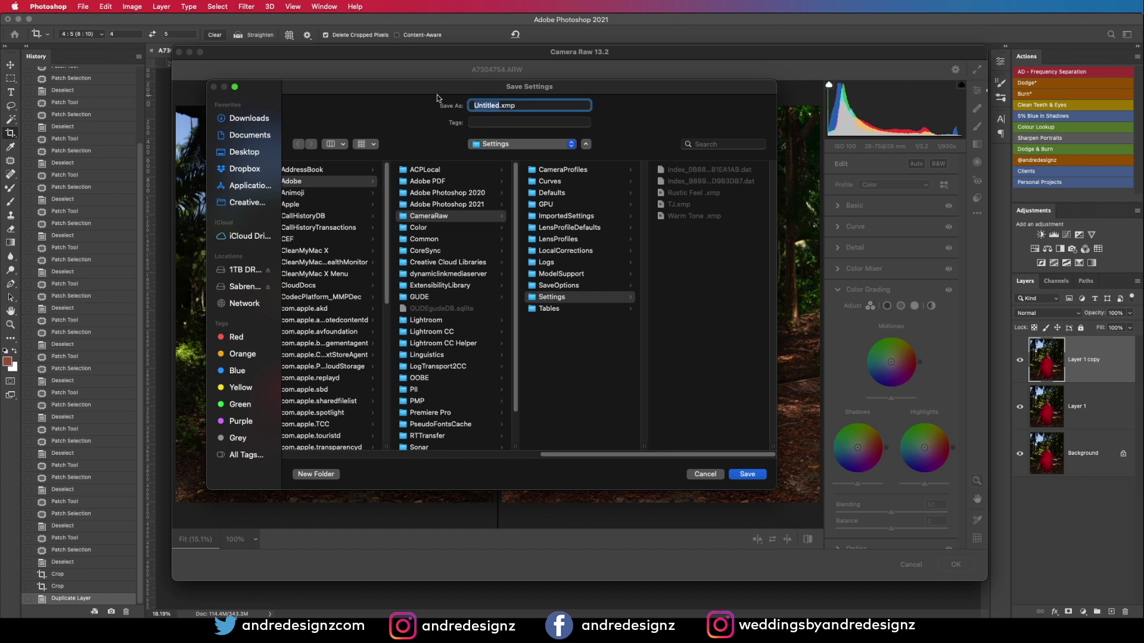
type("on====")
key("BackSpace")
key("BackSpace")
key("BackSpace")
key("BackSpace")
key("BackSpace")
key("BackSpace")
type("Ton")
left_click(746, 475)
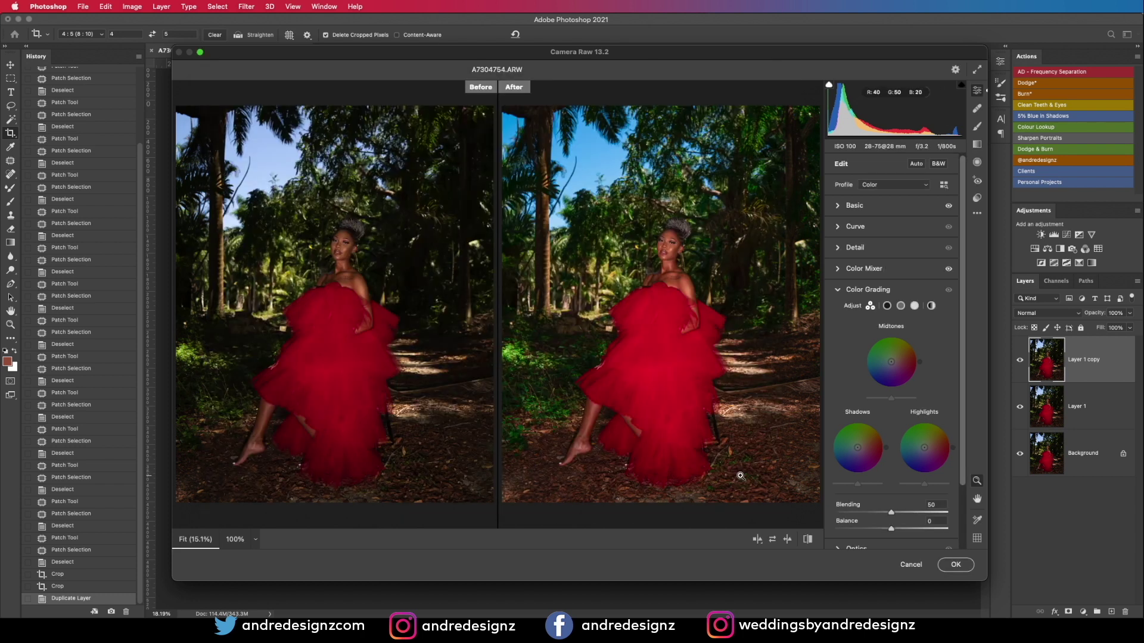
Step: Locate the Tone preset among the user presets, apply the Camera Raw Filter and inspect the edited portrait
left_click(977, 201)
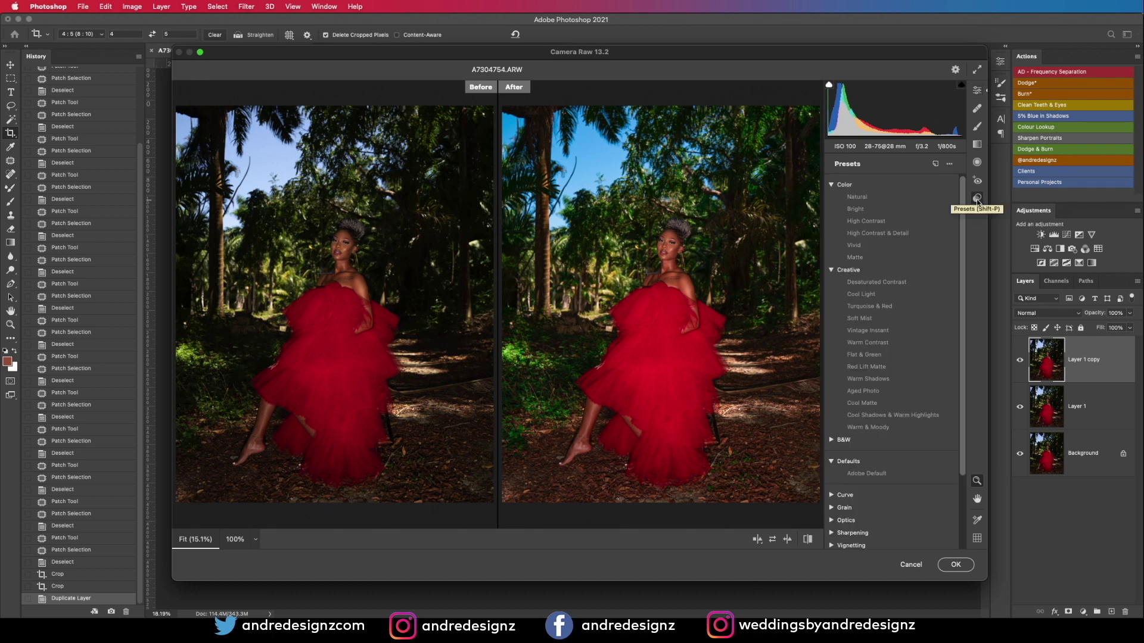
left_click_drag(962, 219, 987, 374)
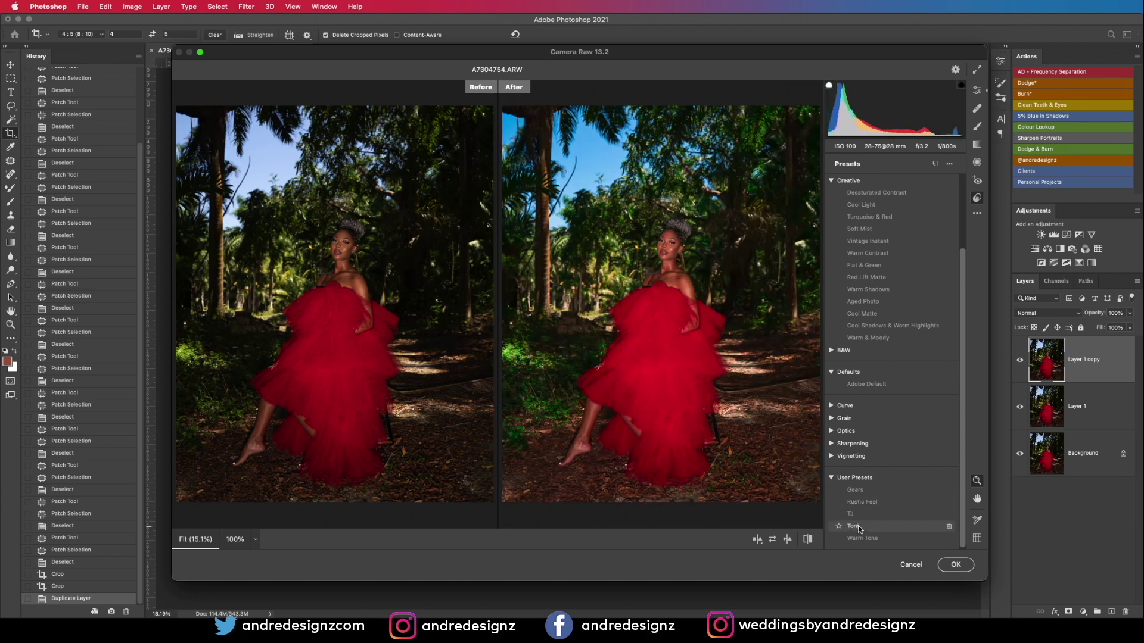
left_click(956, 564)
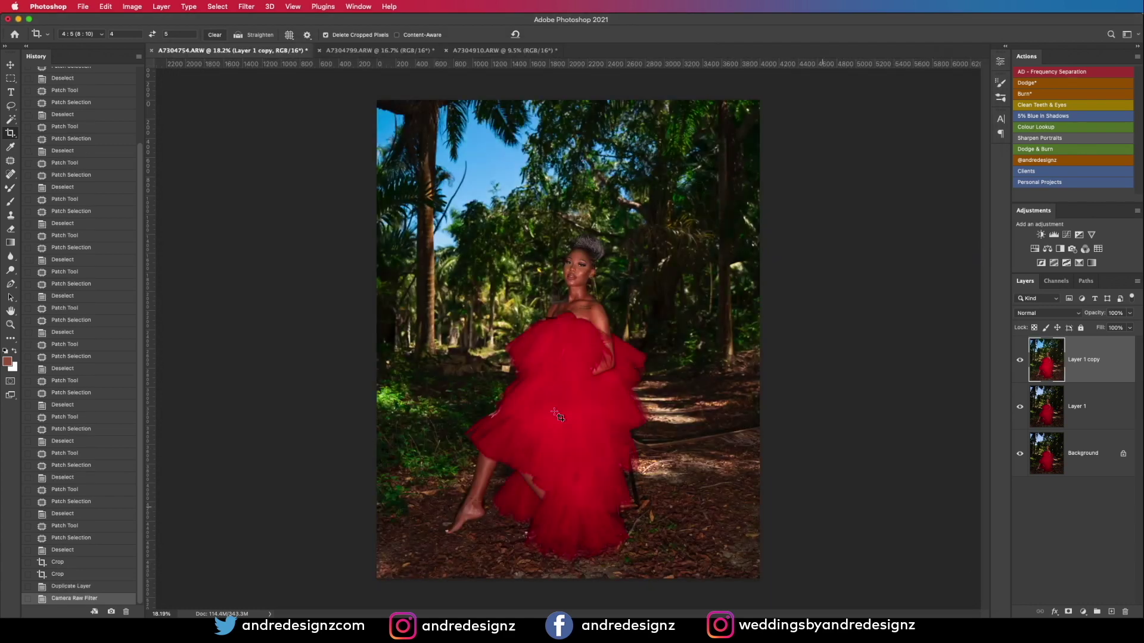
scroll(563, 404, "down", 3)
scroll(563, 404, "up", 3)
scroll(563, 403, "up", 2)
scroll(563, 404, "down", 3)
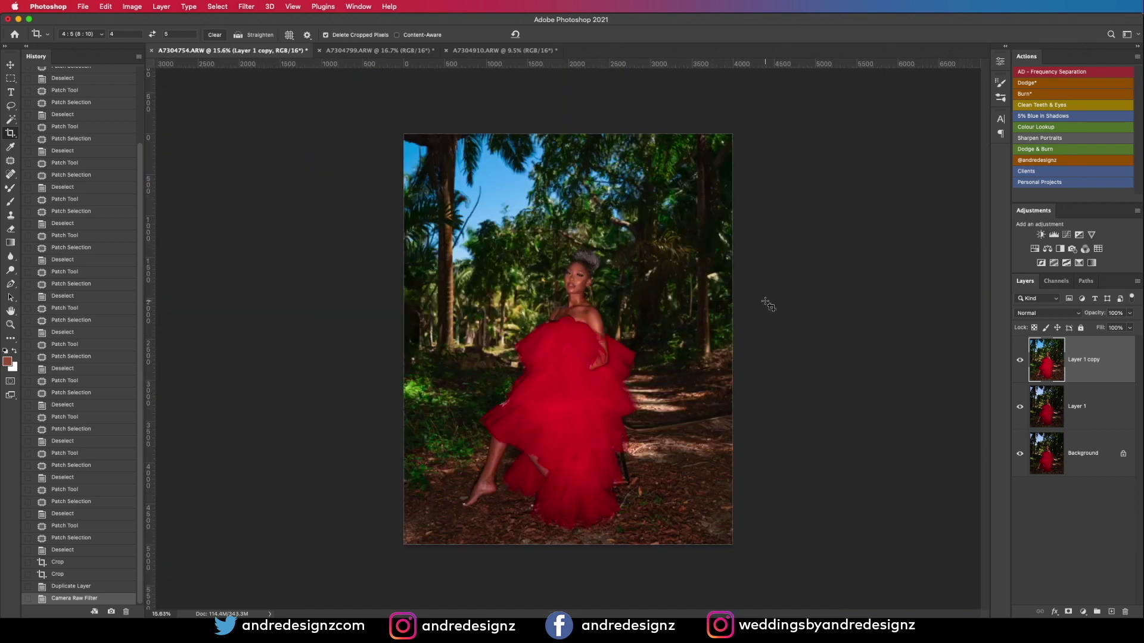
Step: Run the 5% Blue in Shadows action and reduce the new Color Balance layer's opacity to 28%
left_click(1052, 116)
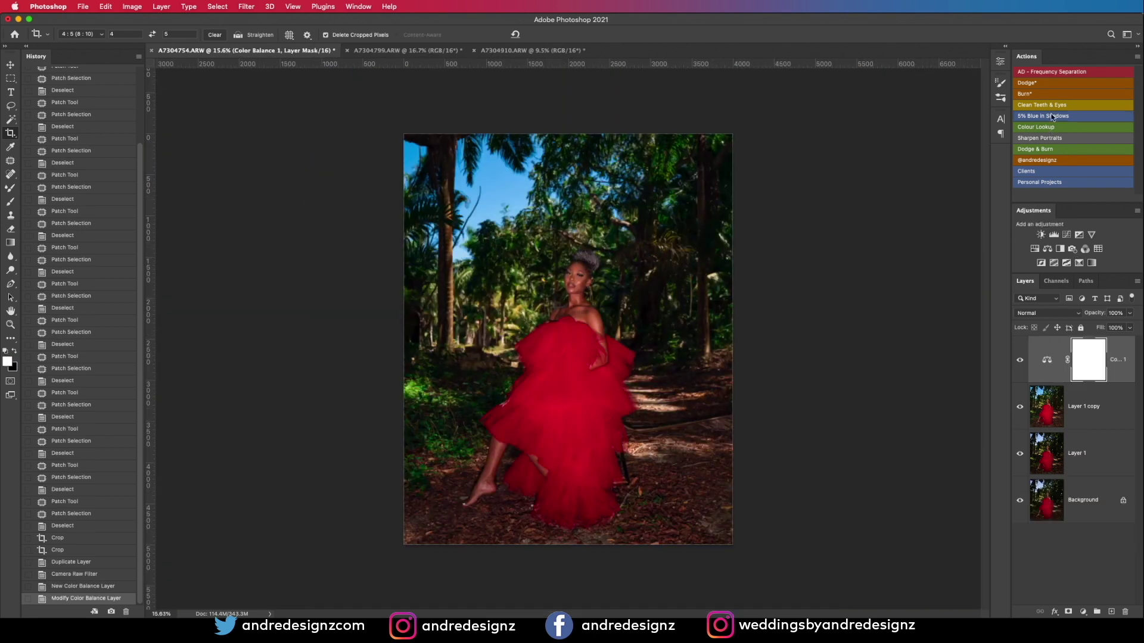
scroll(595, 361, "up", 2)
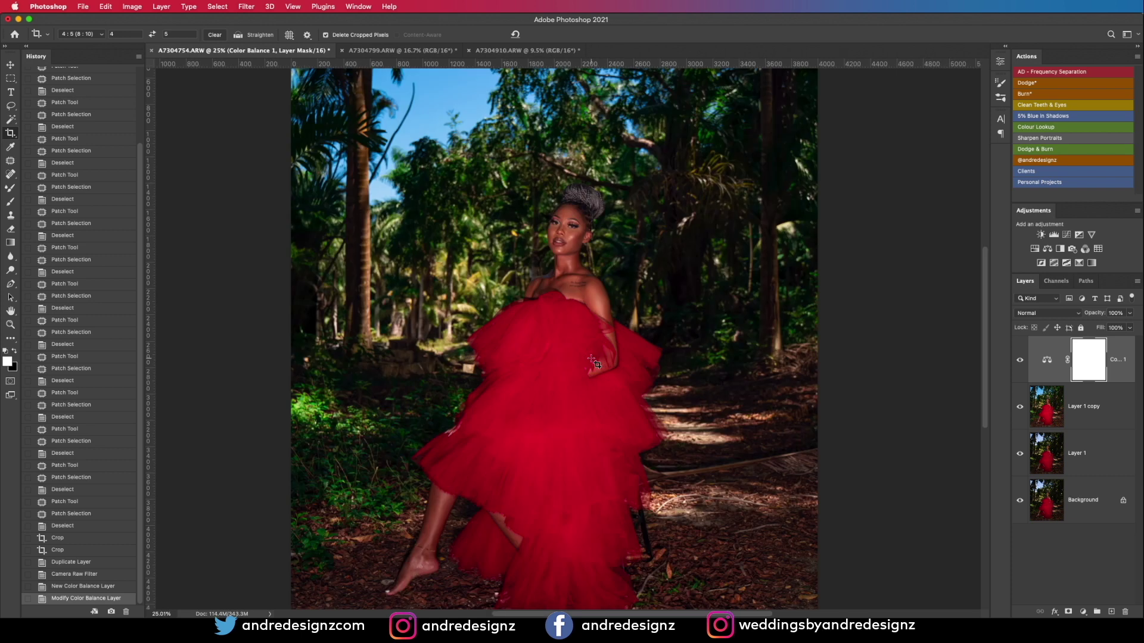
scroll(595, 362, "down", 3)
scroll(597, 363, "up", 1)
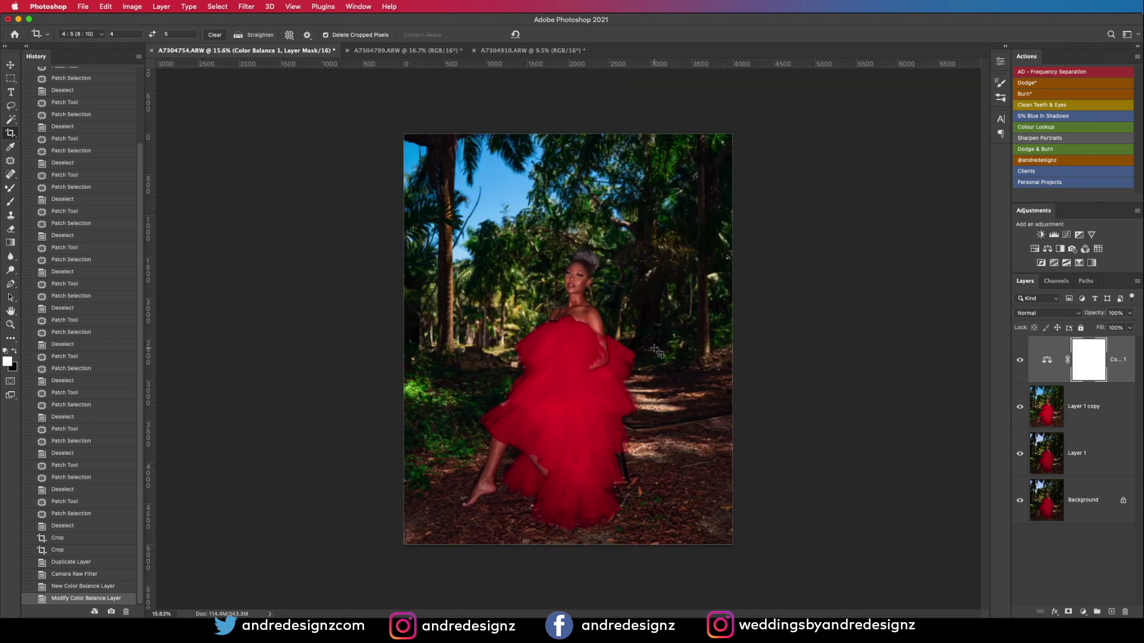
left_click_drag(1130, 313, 1094, 326)
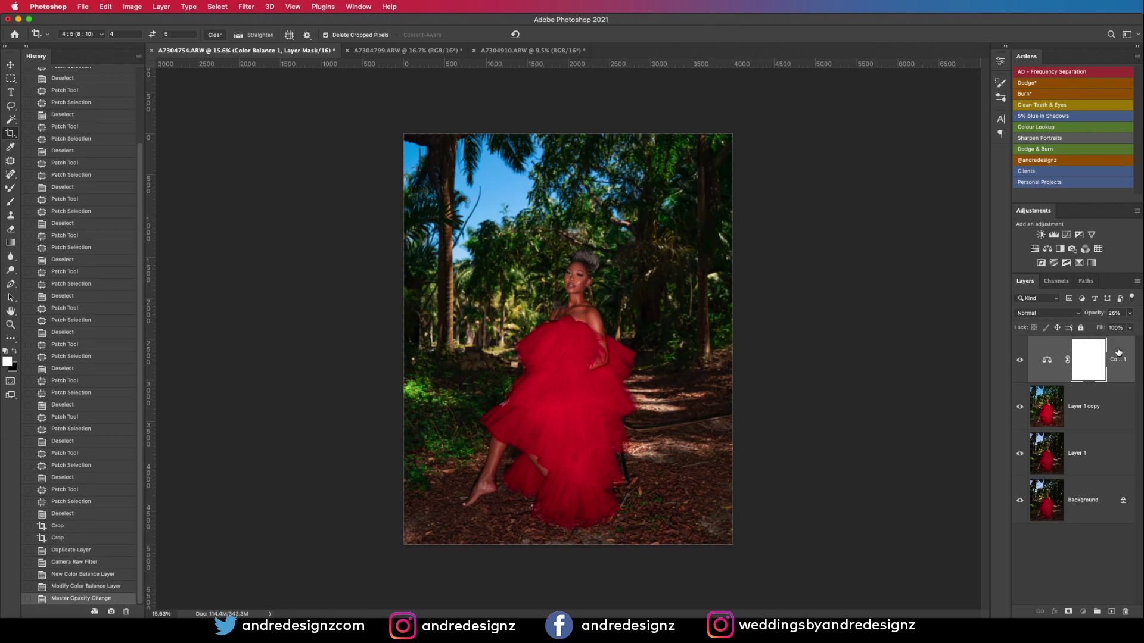
Step: Run the Colour Lookup action and reduce the new Color Lookup layer's opacity to 8%
left_click(1046, 129)
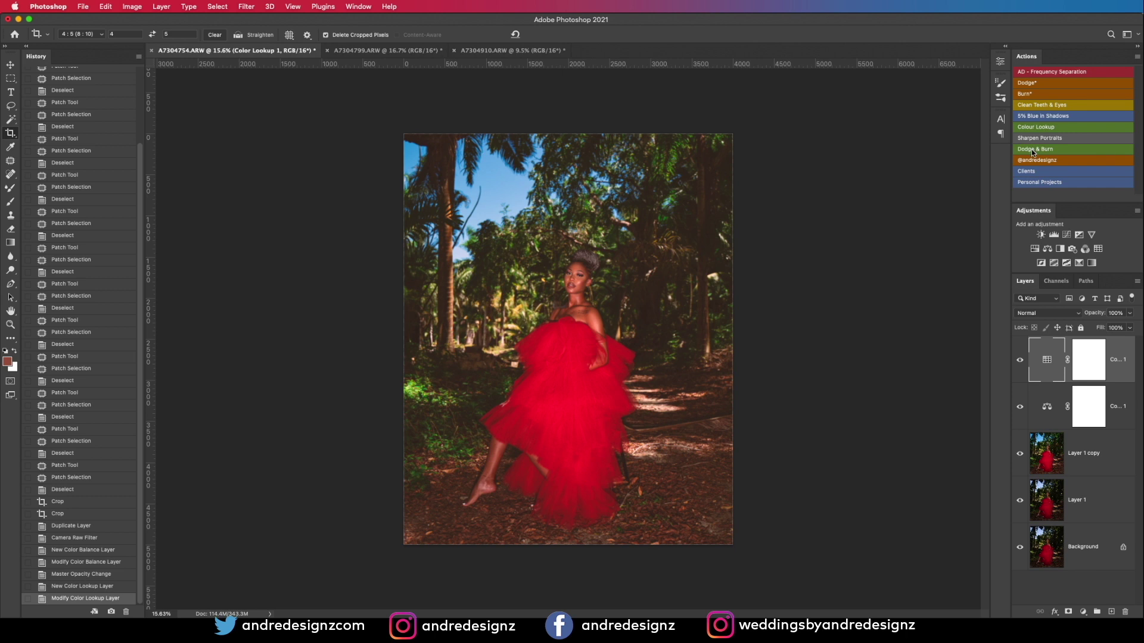
left_click(1129, 313)
left_click_drag(1088, 327, 1082, 328)
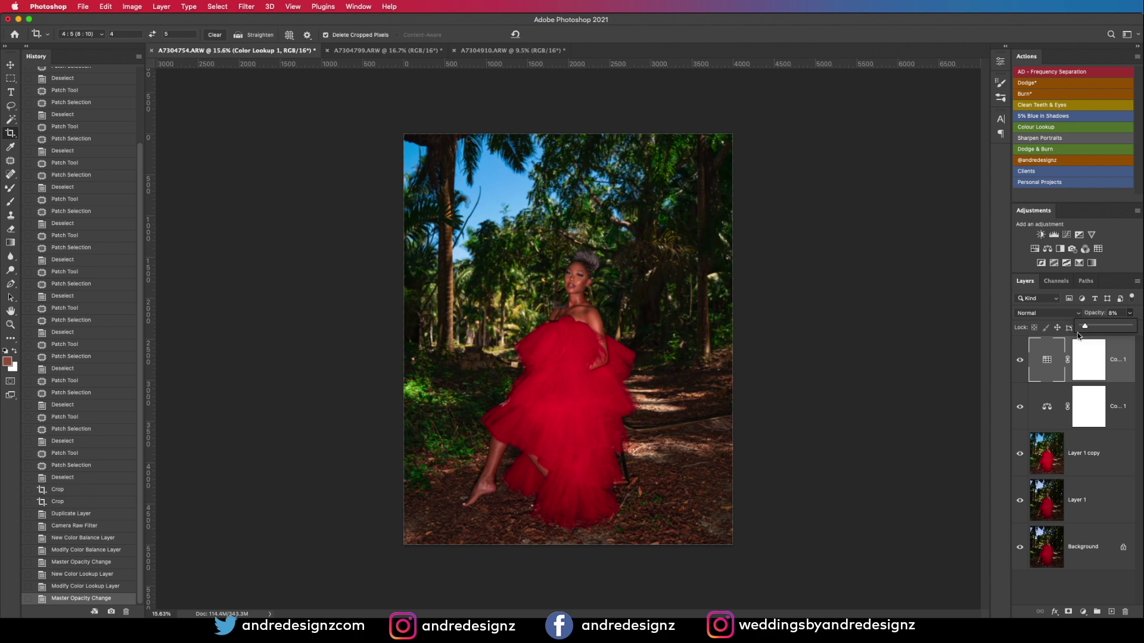
left_click(955, 360)
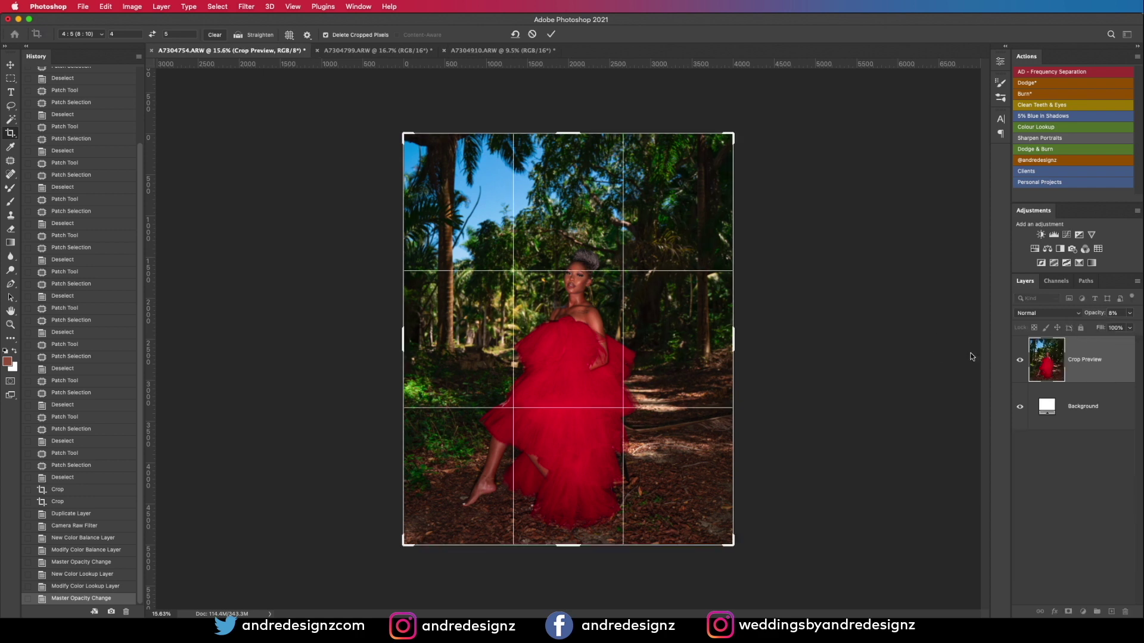
key("Return")
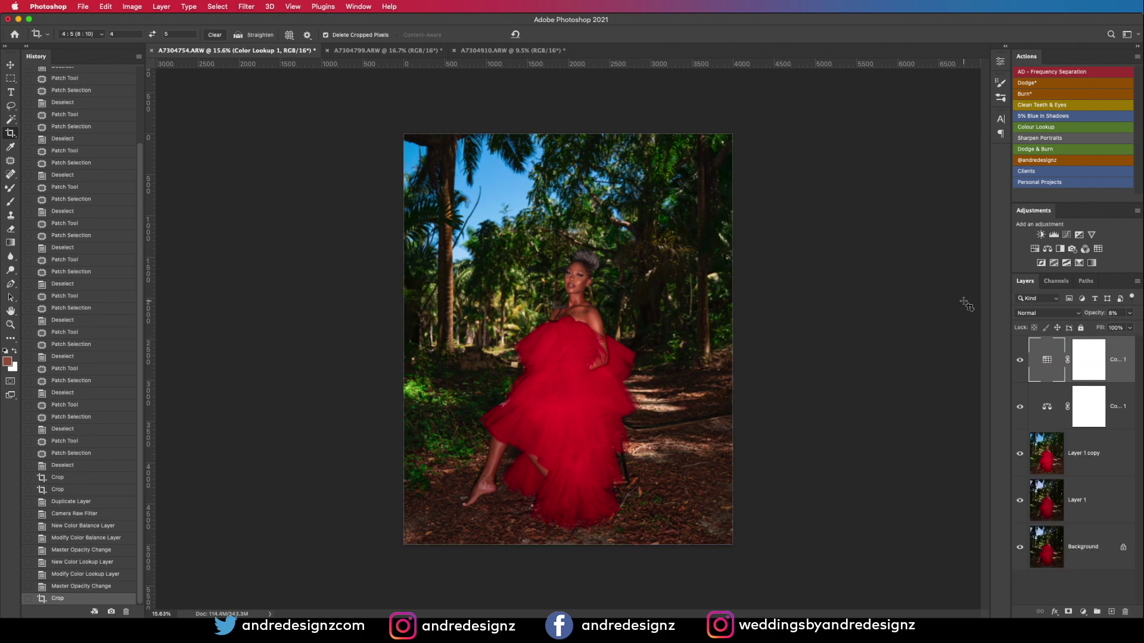
Step: Duplicate the Background layer of the A7304799.ARW portrait and open the Camera Raw Filter on the copy
left_click(366, 51)
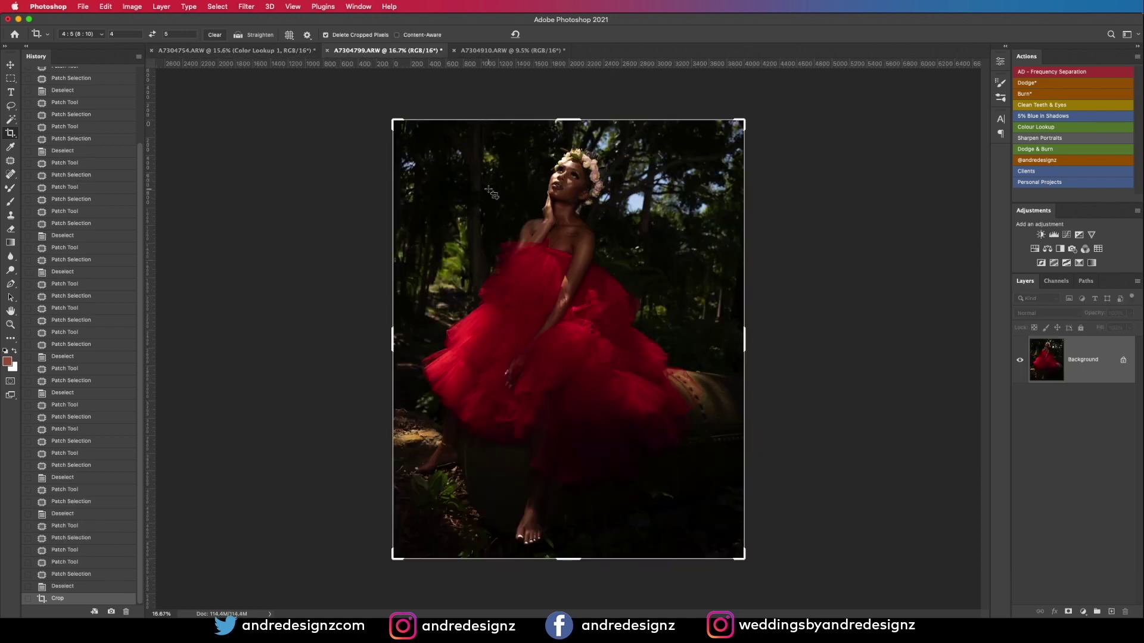
left_click_drag(1099, 360, 1111, 614)
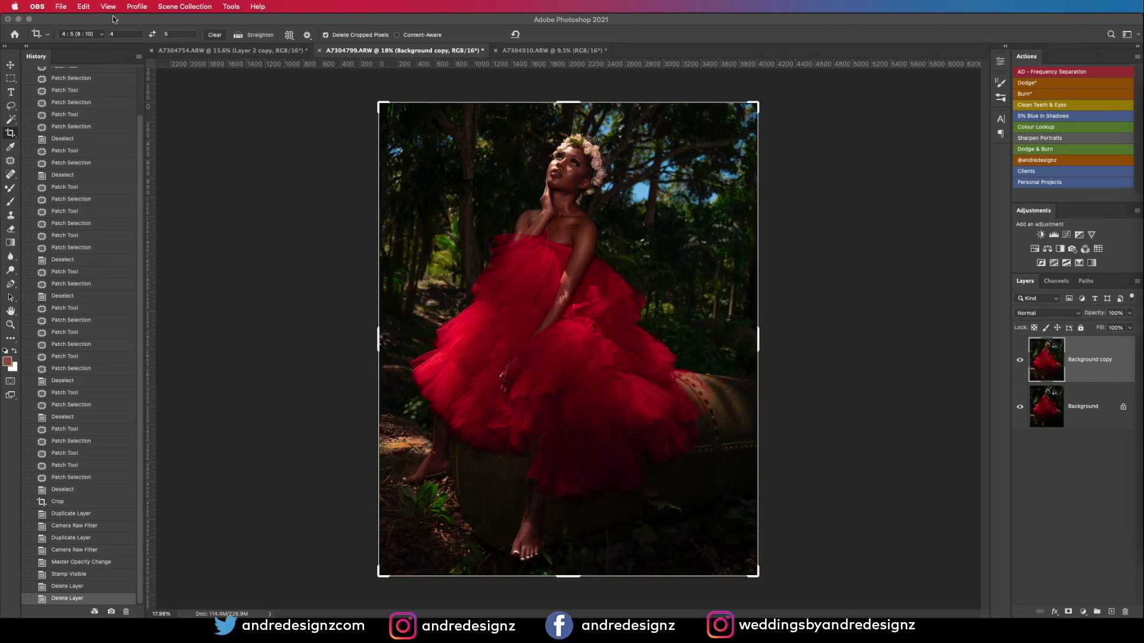
left_click(200, 23)
left_click(244, 6)
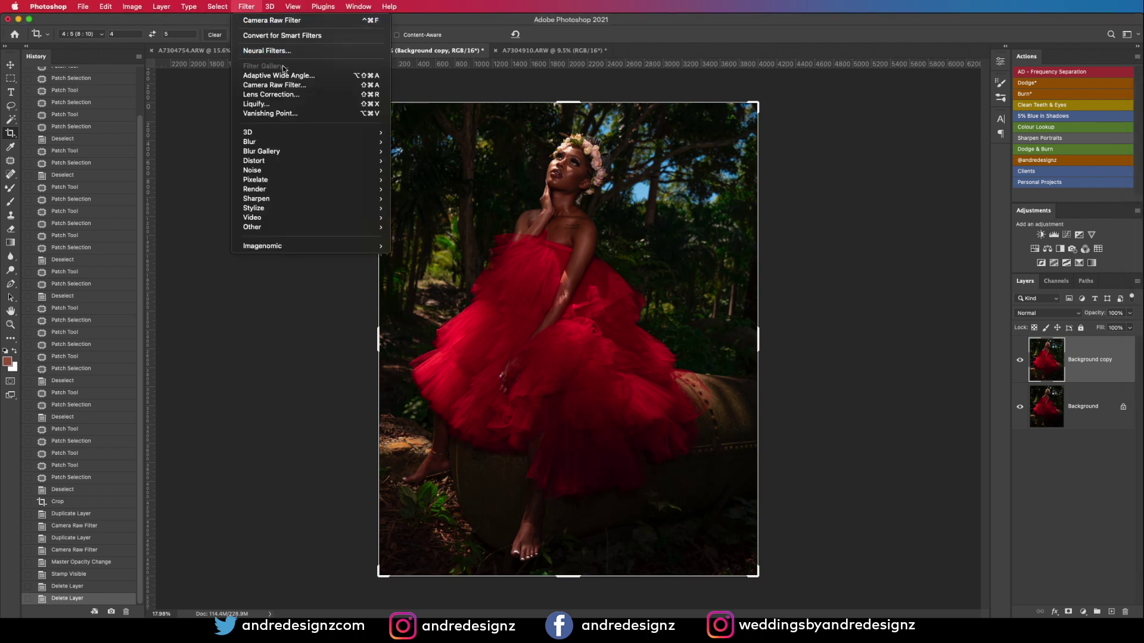
left_click(289, 85)
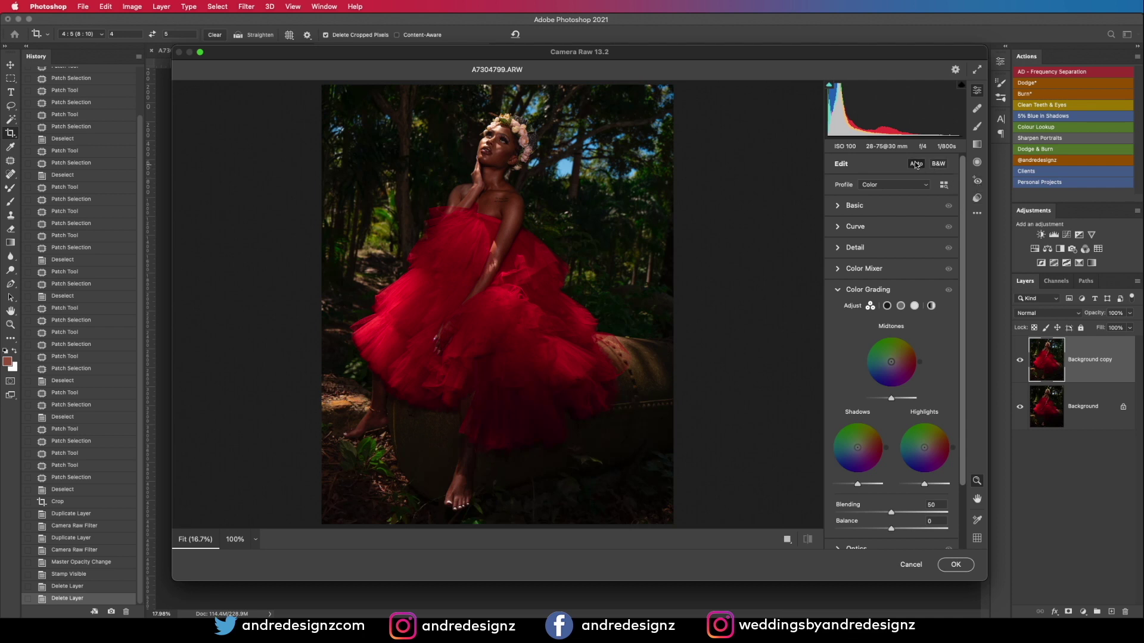
Step: Apply the Auto adjustment and the Toni user preset, and commit the Camera Raw Filter to the Background copy layer
left_click(916, 164)
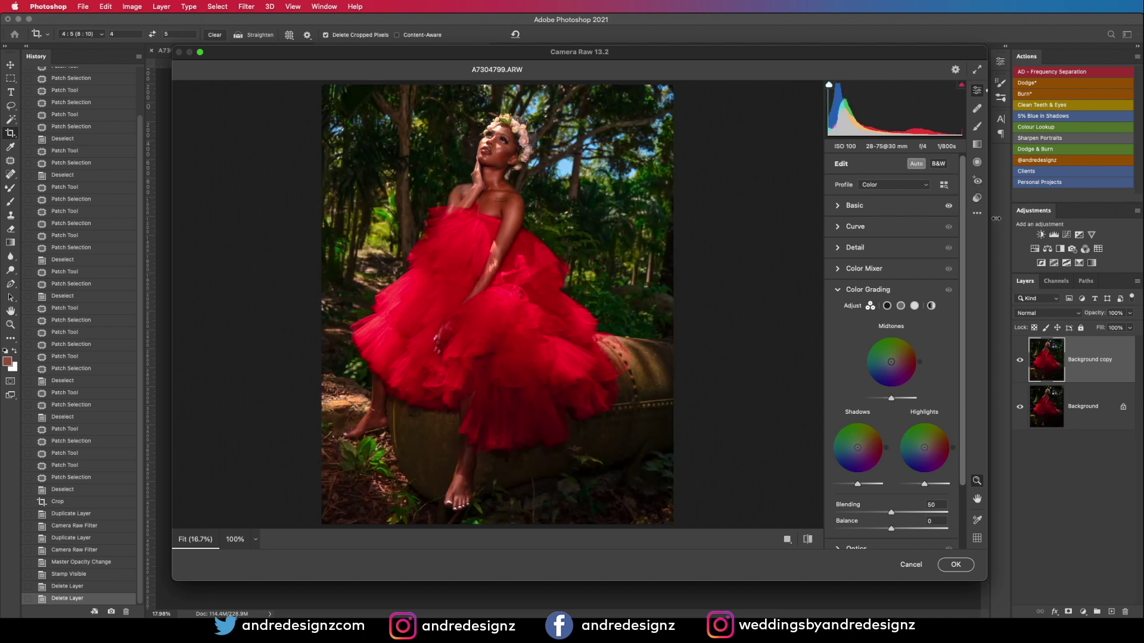
left_click(977, 198)
scroll(956, 286, "down", 1)
left_click(853, 527)
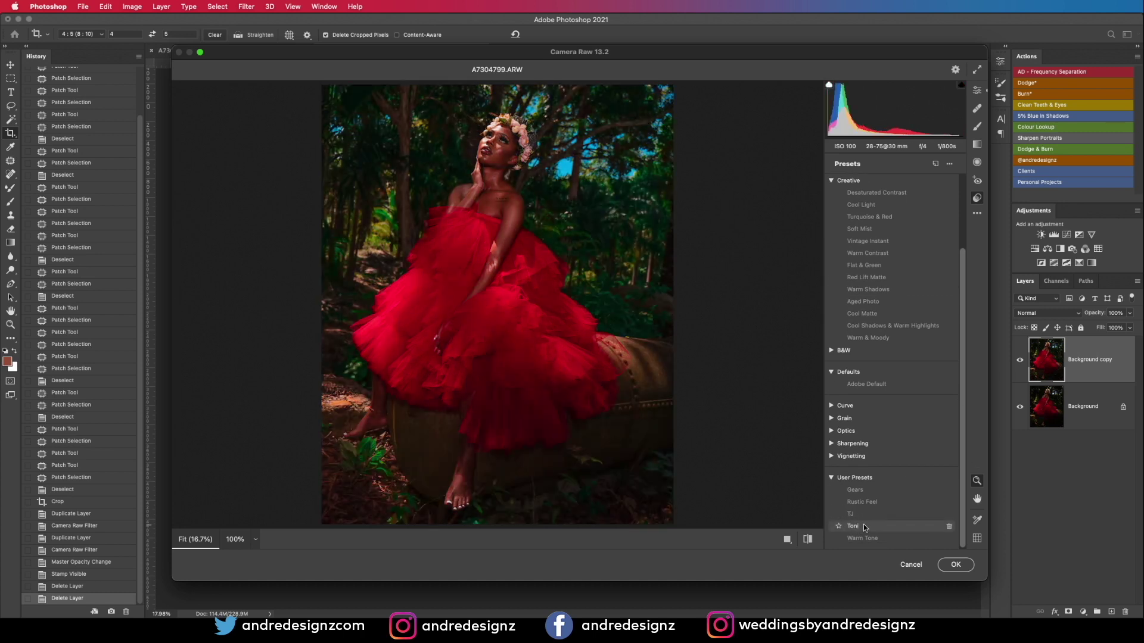
left_click(865, 529)
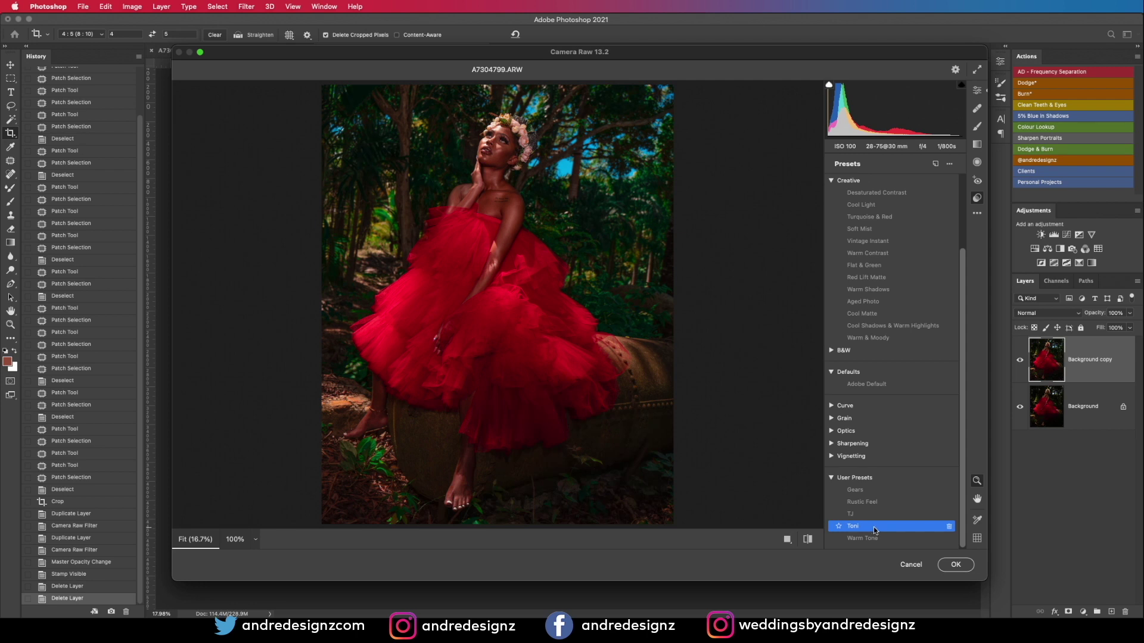
left_click(956, 564)
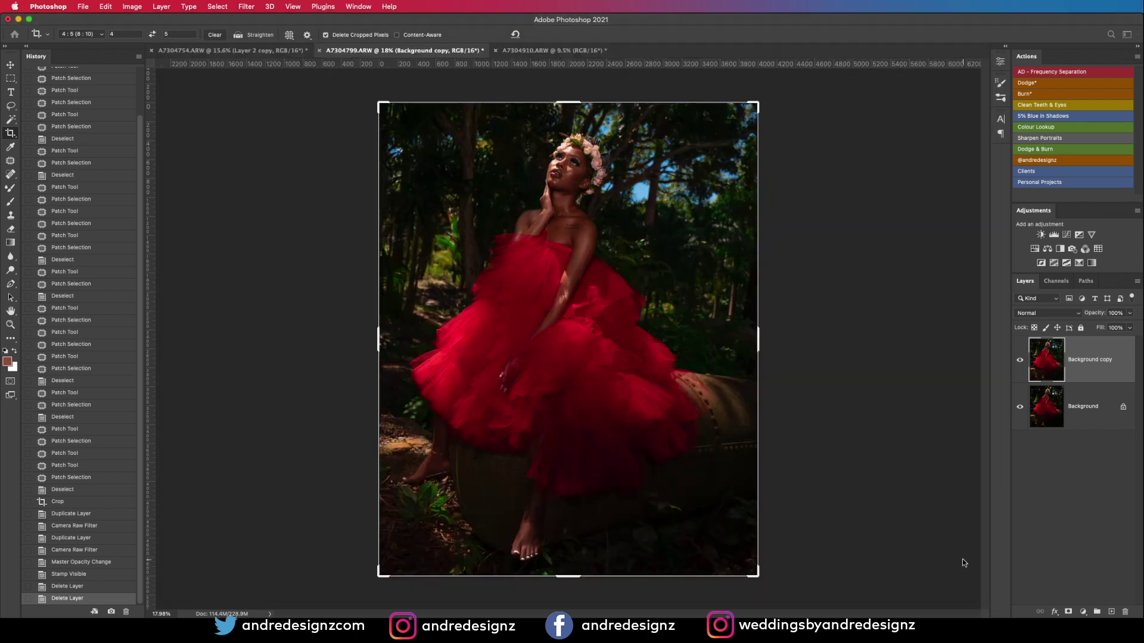
Step: Compare the graded portrait with its original by hiding and showing Background copy, and check it against the A7304754.ARW image
left_click(1021, 367)
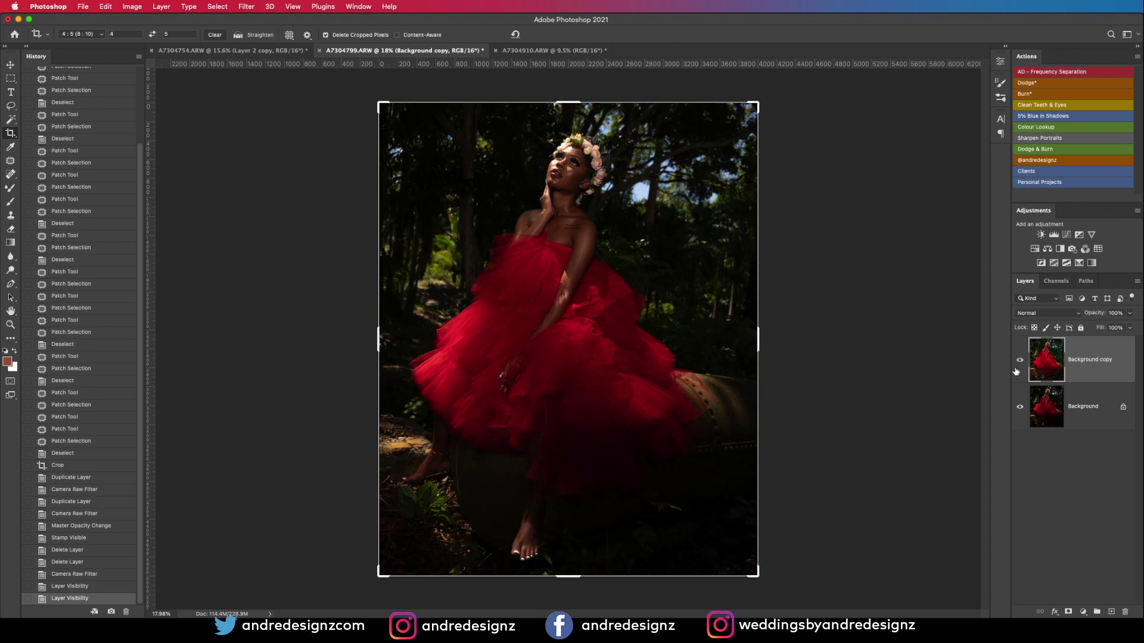
left_click(1018, 372)
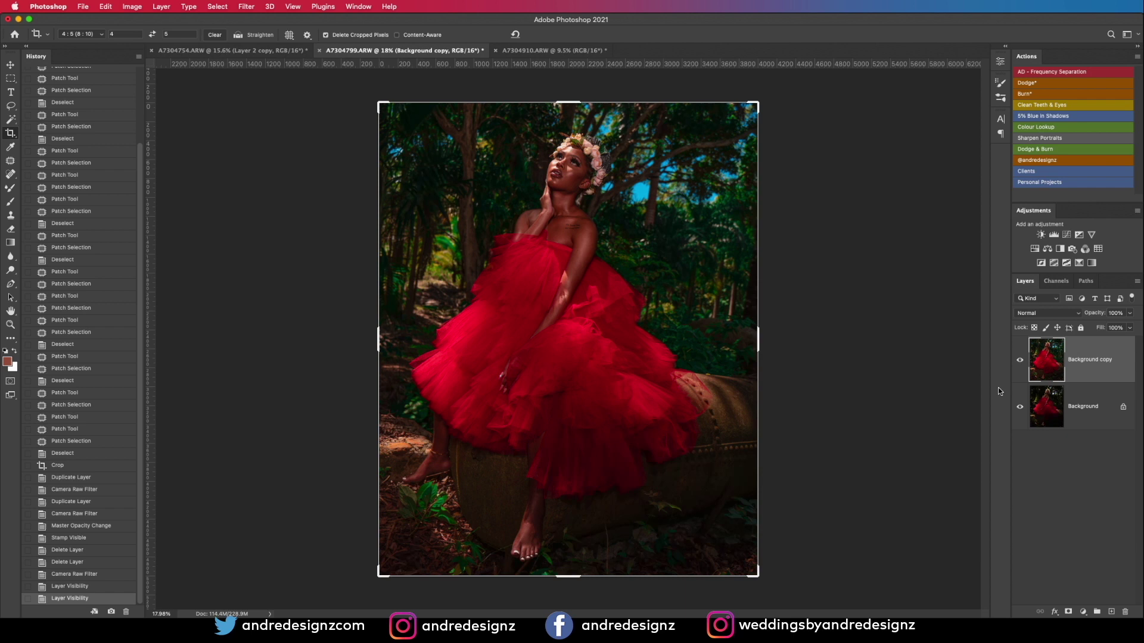
left_click(270, 54)
left_click(365, 53)
Step: Run the AD - Frequency Separation action with a Gaussian Blur radius of 4 pixels for the Low layer
left_click(1049, 72)
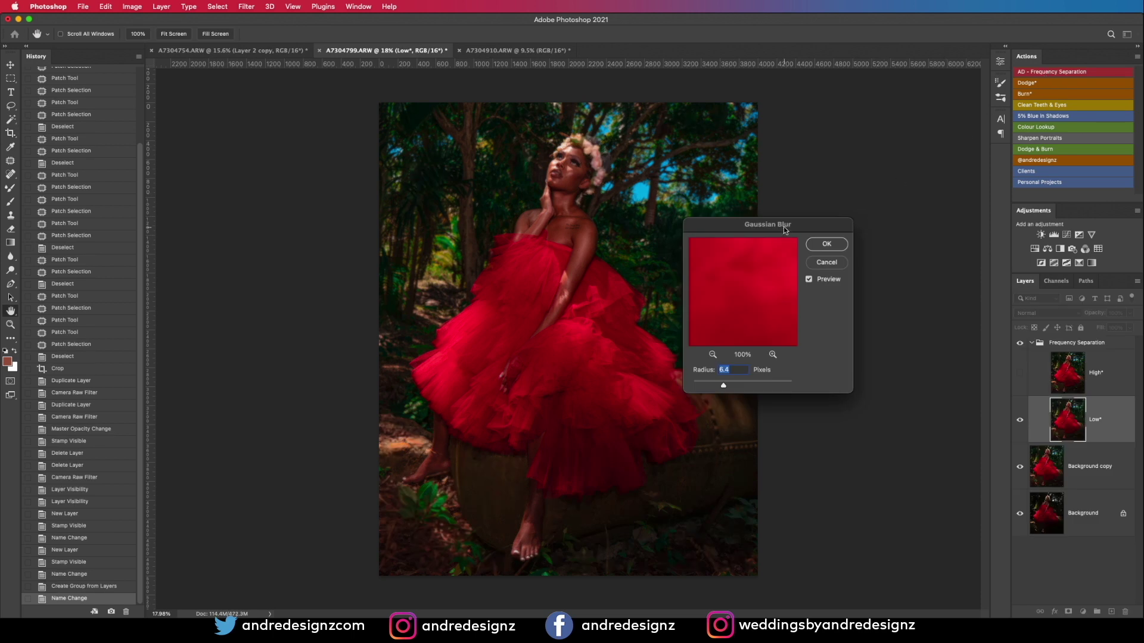
left_click_drag(787, 231, 856, 202)
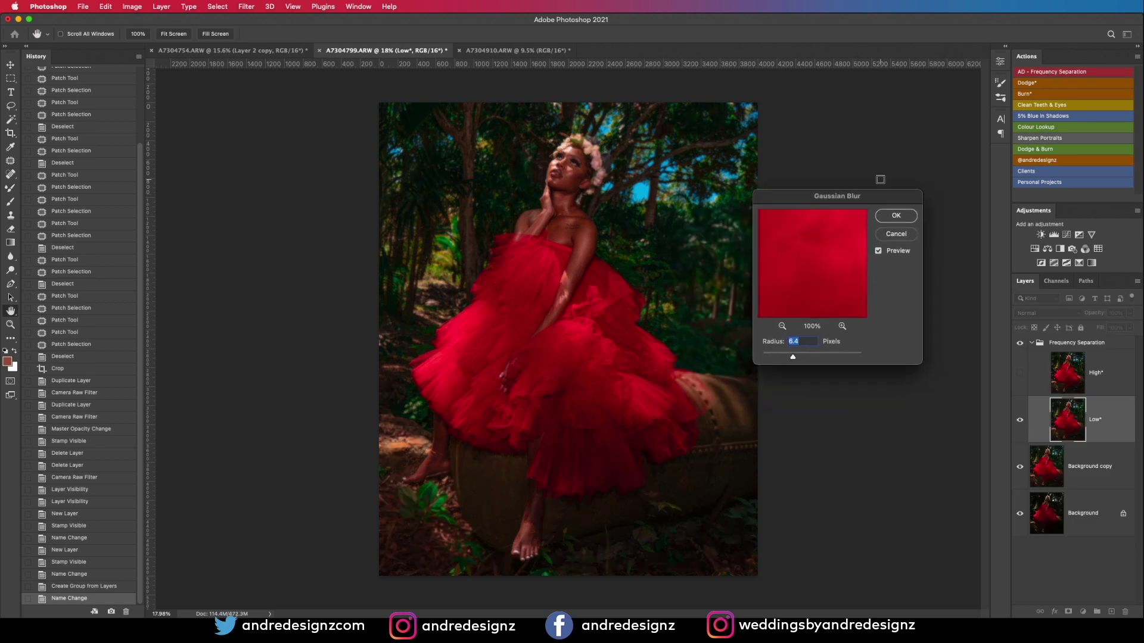
type("4")
left_click(892, 217)
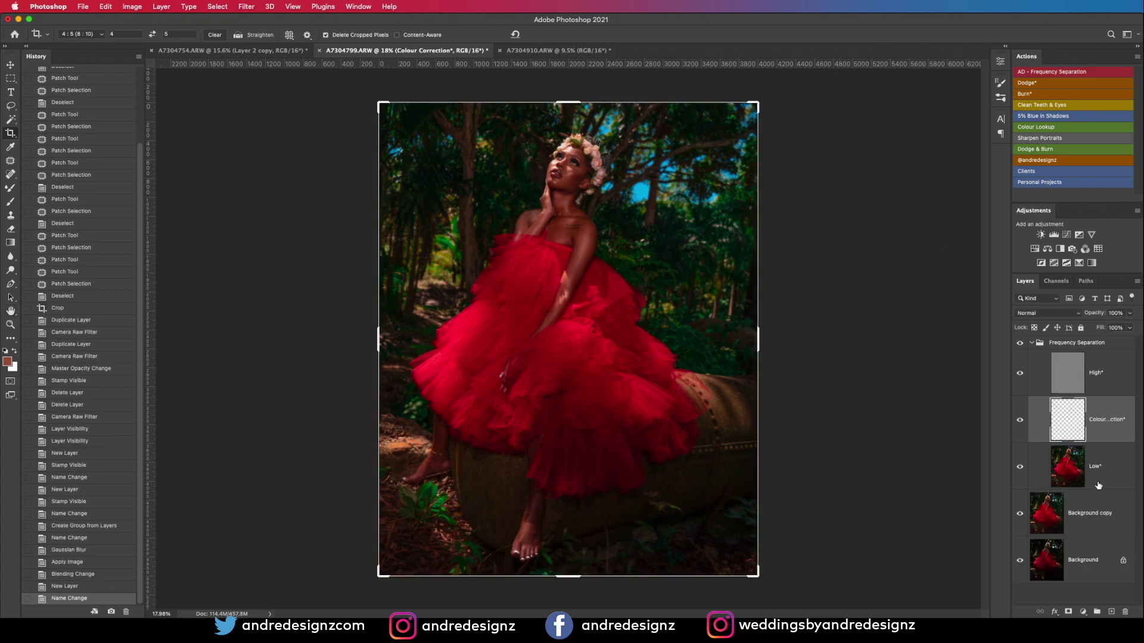
Step: Smooth the skin tones on the woman's cheek, jaw and forehead with the Mixer Brush on the Low layer
left_click(1098, 482)
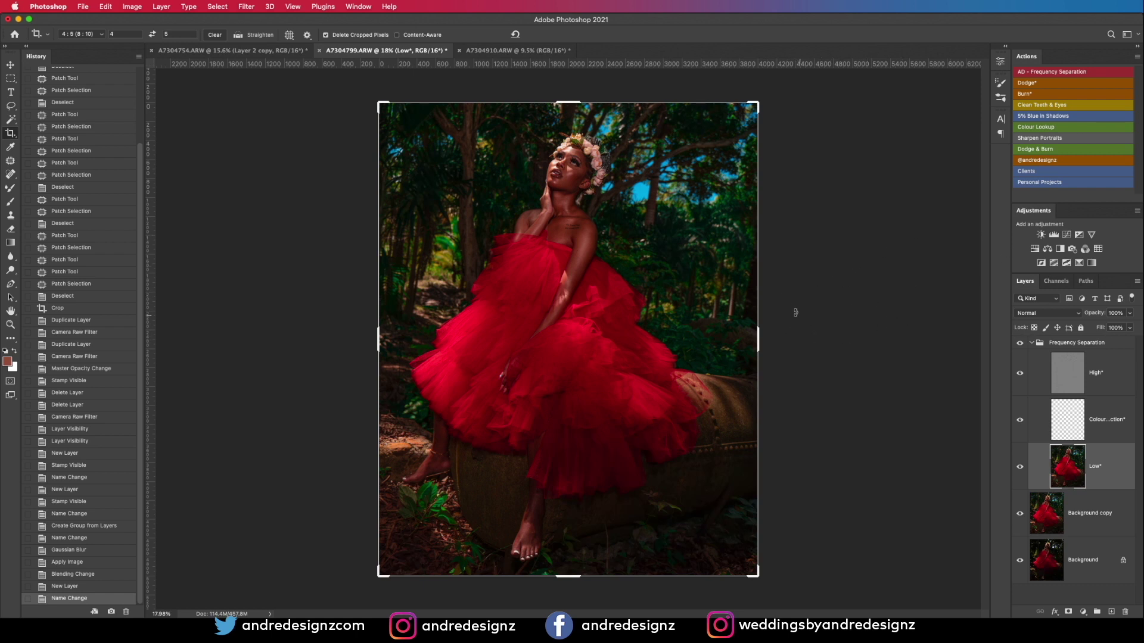
key("super+minus")
key("super+minus")
key("super+plus")
key("super+plus")
key("super+plus")
key("super+plus")
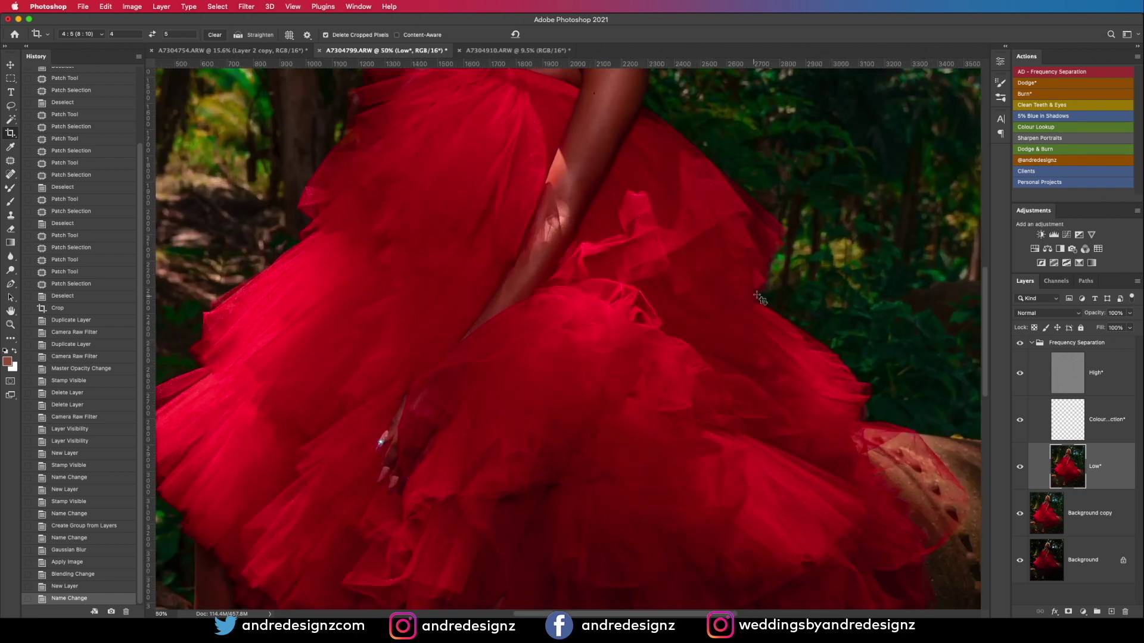
left_click_drag(715, 89, 713, 389)
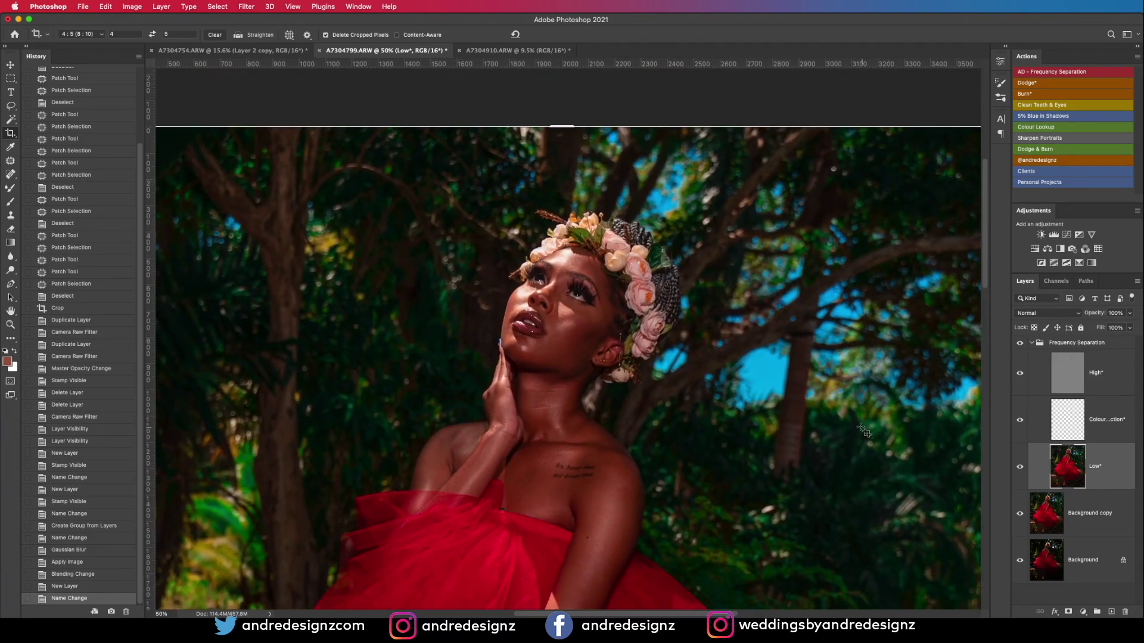
key("b")
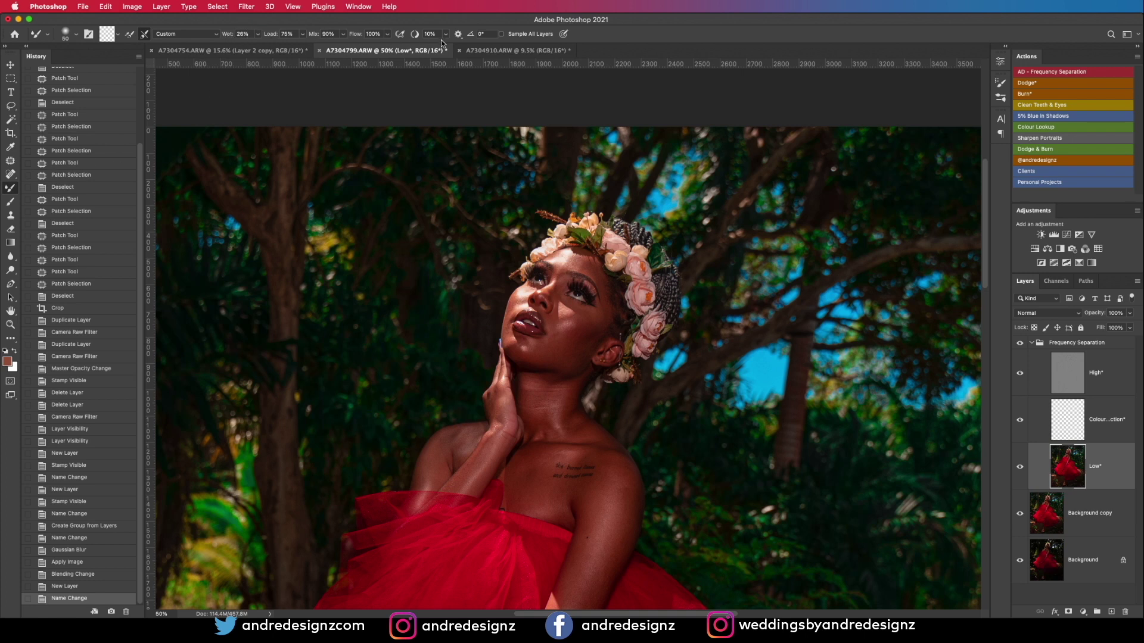
left_click_drag(573, 350, 565, 349)
mouse_move(565, 350)
left_mouse_down()
mouse_move(587, 336)
mouse_move(565, 333)
mouse_move(551, 353)
mouse_move(523, 348)
mouse_move(558, 357)
mouse_move(594, 327)
left_mouse_up()
mouse_move(573, 263)
left_mouse_down()
mouse_move(598, 300)
mouse_move(562, 308)
mouse_move(563, 282)
mouse_move(545, 298)
mouse_move(562, 285)
mouse_move(523, 294)
mouse_move(506, 316)
mouse_move(516, 305)
mouse_move(532, 325)
mouse_move(557, 287)
left_mouse_up()
key("bracketleft")
key("bracketleft")
key("bracketleft")
key("bracketleft")
key("bracketleft")
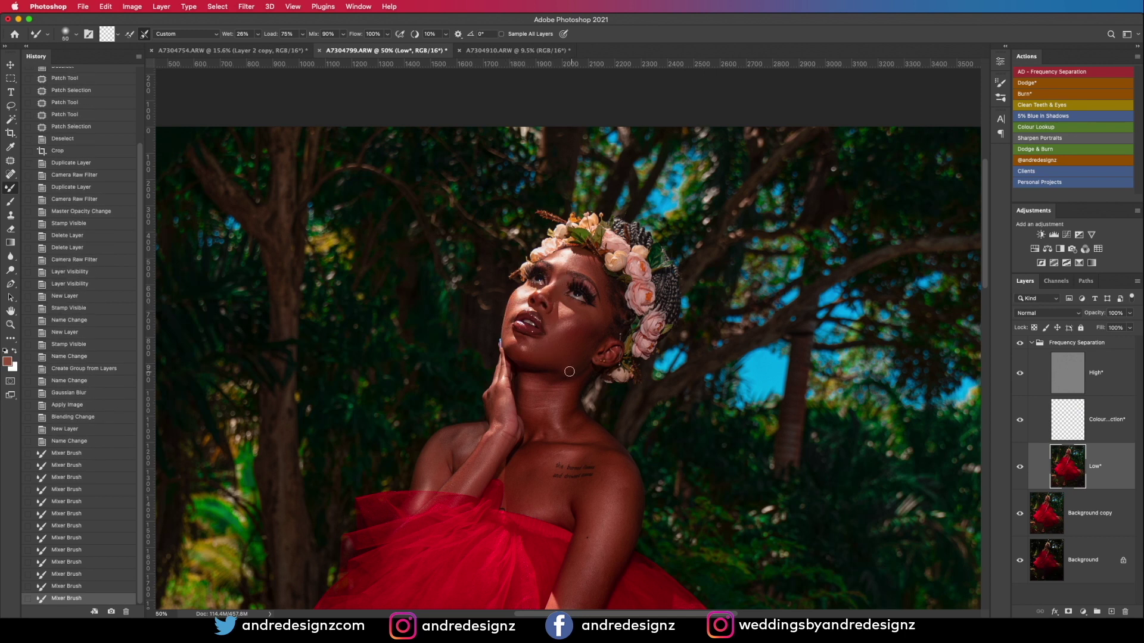
Step: Enlarge the Mixer Brush to 100 px and blend the skin on the neck, raised forearm and nearby shoulder
key("bracketright")
key("bracketright")
key("bracketright")
key("bracketright")
key("bracketright")
key("bracketright")
mouse_move(539, 411)
left_mouse_down()
mouse_move(548, 394)
mouse_move(533, 381)
mouse_move(545, 421)
mouse_move(569, 417)
left_mouse_up()
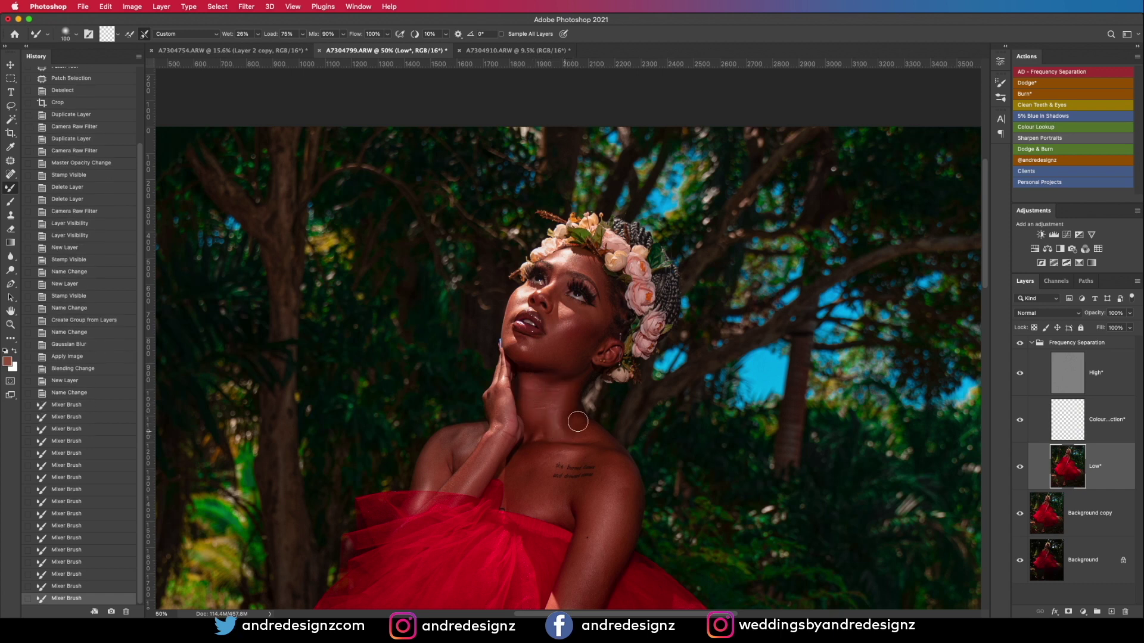
left_click_drag(499, 443, 454, 489)
mouse_move(465, 439)
left_mouse_down()
mouse_move(423, 470)
mouse_move(468, 474)
left_mouse_up()
Step: Blend the skin tones along the chest and lowered arm with the Mixer Brush on the Low layer
mouse_move(558, 445)
left_mouse_down()
mouse_move(521, 387)
mouse_move(465, 220)
left_mouse_up()
mouse_move(521, 293)
left_mouse_down()
mouse_move(530, 250)
mouse_move(465, 431)
mouse_move(530, 296)
mouse_move(481, 424)
mouse_move(525, 319)
mouse_move(527, 258)
mouse_move(515, 258)
mouse_move(503, 284)
mouse_move(505, 266)
mouse_move(466, 298)
mouse_move(475, 276)
mouse_move(438, 291)
mouse_move(473, 271)
mouse_move(435, 278)
mouse_move(455, 241)
left_mouse_up()
mouse_move(419, 275)
left_mouse_down()
mouse_move(435, 232)
mouse_move(471, 271)
left_mouse_up()
mouse_move(532, 253)
left_mouse_down()
mouse_move(509, 353)
mouse_move(515, 446)
left_mouse_up()
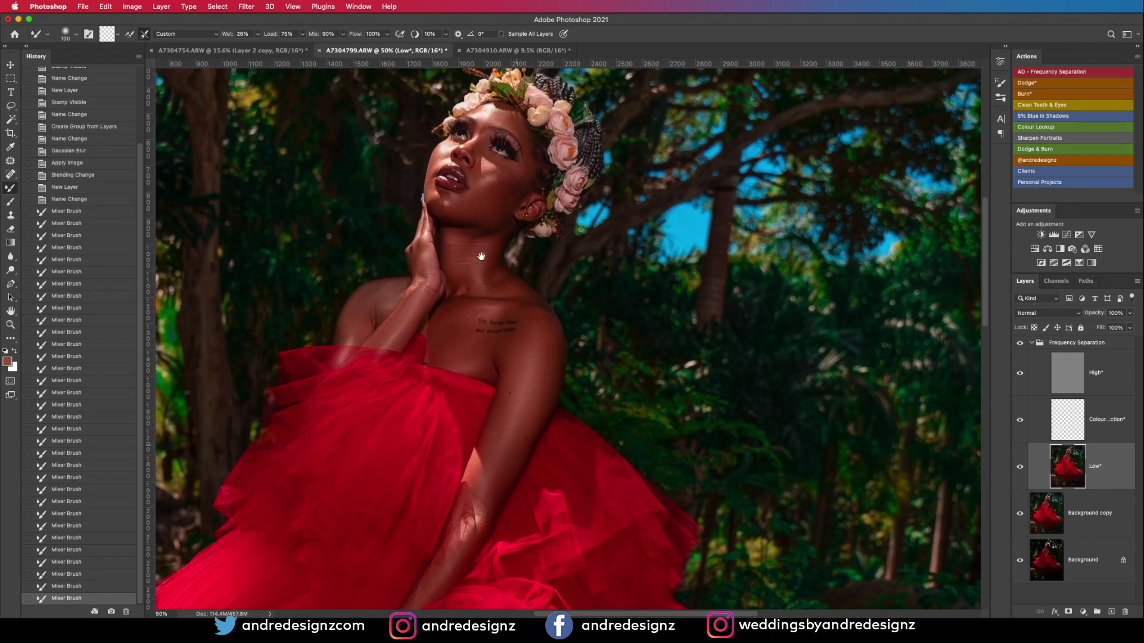
mouse_move(479, 292)
left_mouse_down()
mouse_move(476, 262)
mouse_move(460, 260)
mouse_move(471, 255)
left_mouse_up()
mouse_move(516, 201)
left_mouse_down()
mouse_move(499, 210)
mouse_move(507, 202)
mouse_move(516, 244)
left_mouse_up()
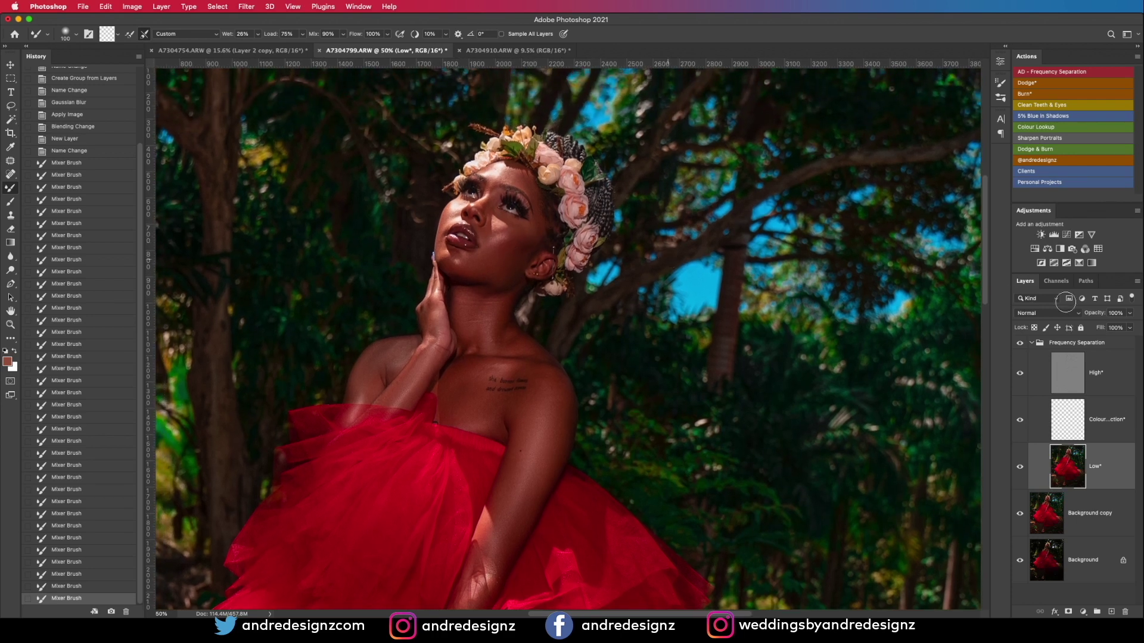
Step: Collapse the Frequency Separation group, compare the skin with it hidden and shown, and inspect the legs and full portrait
left_click(1033, 343)
left_click(1019, 344)
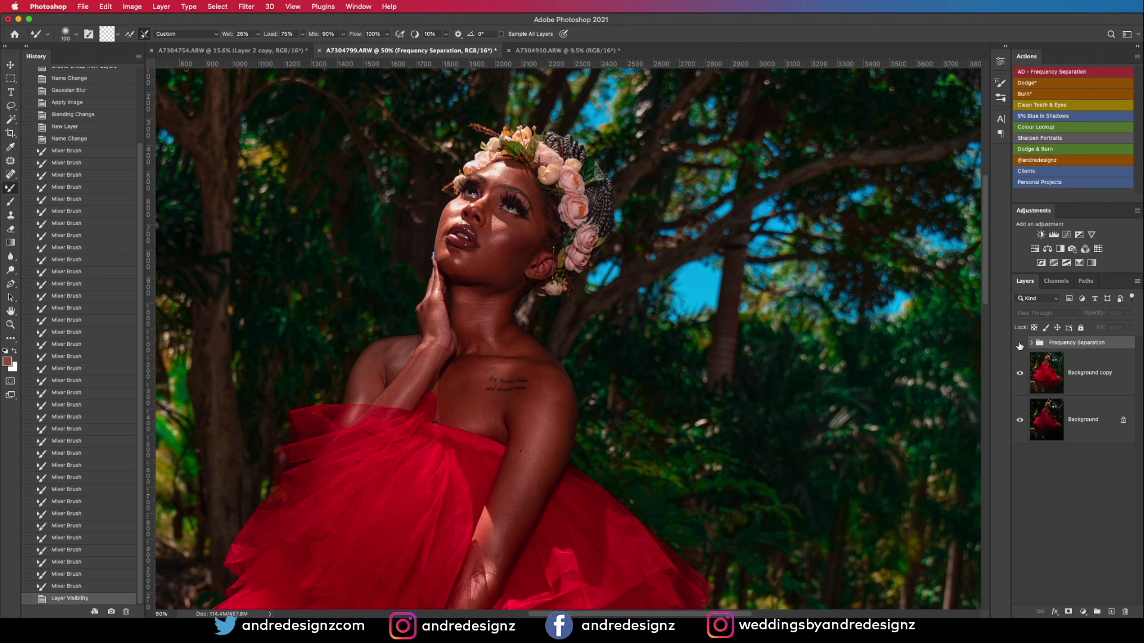
left_click(1020, 344)
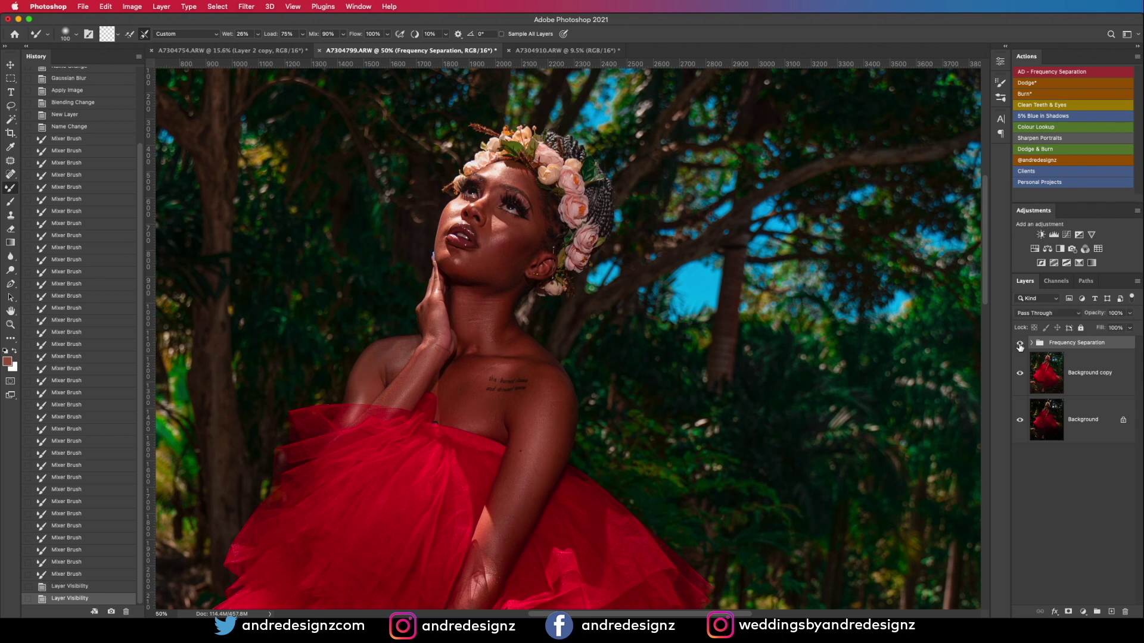
left_click(1019, 345)
left_click(1020, 345)
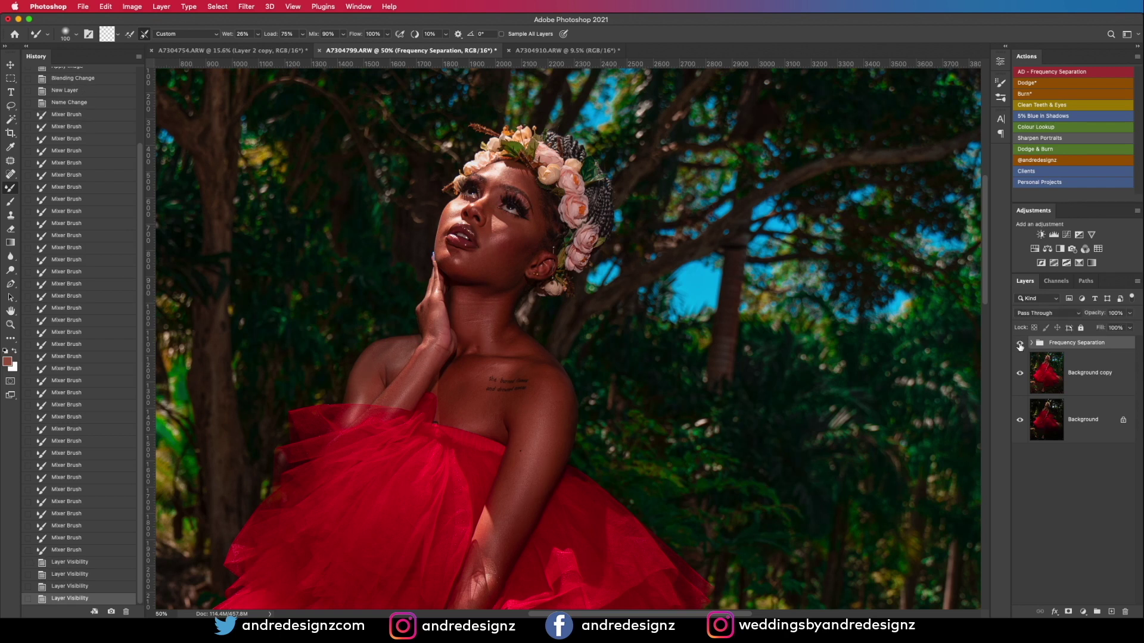
left_click(1020, 344)
left_click(1020, 345)
left_click_drag(626, 495, 730, 230)
left_click_drag(721, 494, 713, 263)
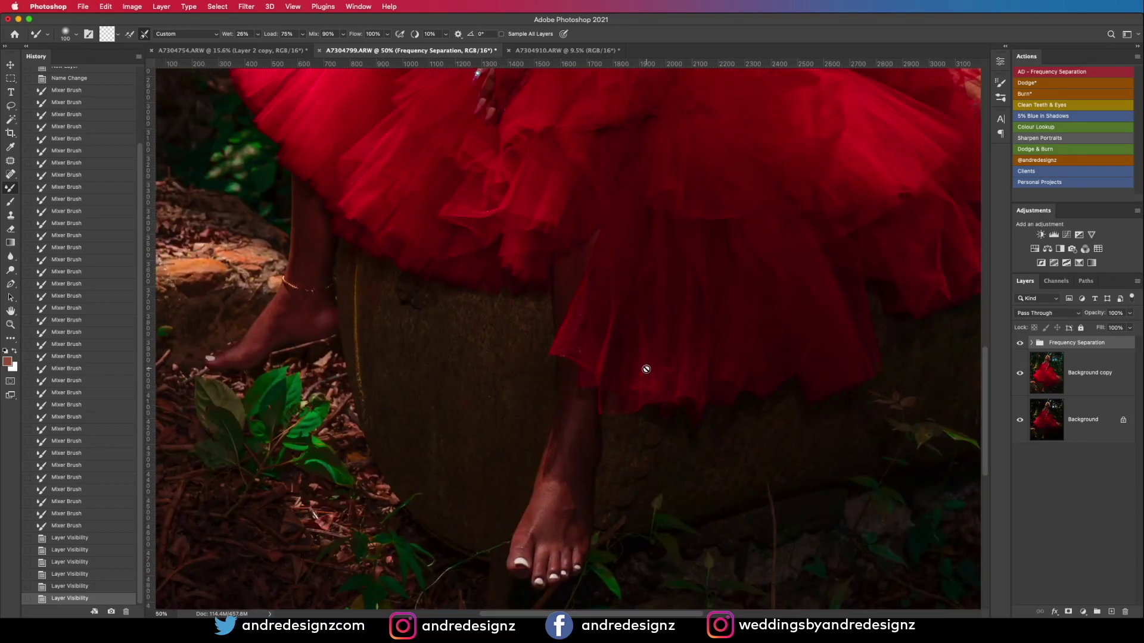
scroll(646, 370, "down", 7)
scroll(648, 373, "up", 4)
scroll(647, 373, "down", 2)
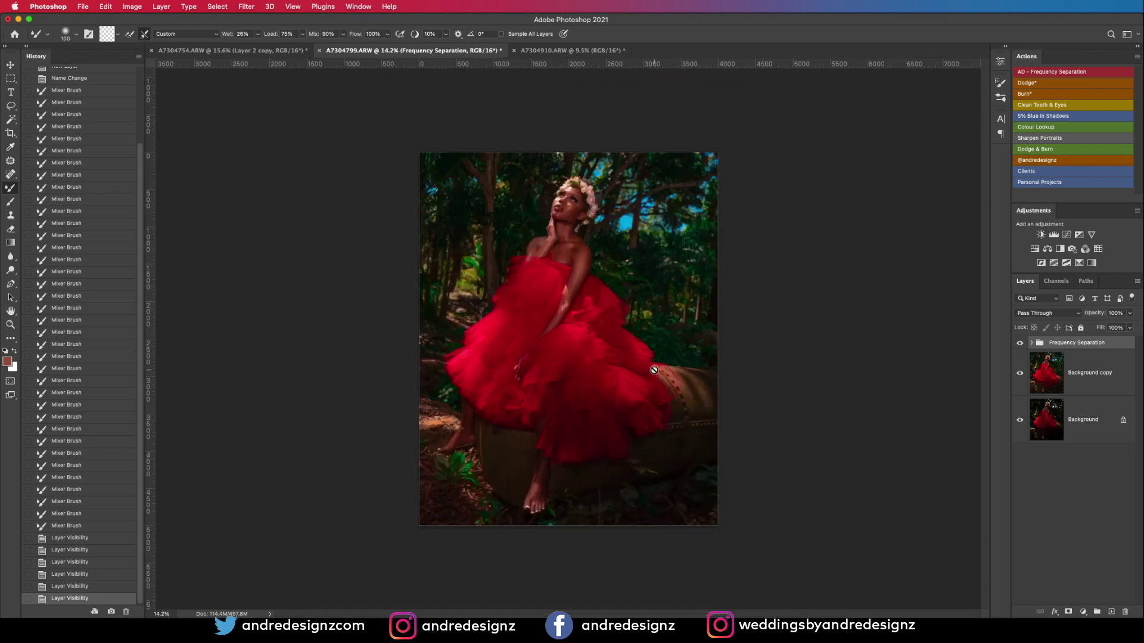
Step: Run the 5% Blue in Shadows and Colour Lookup actions, and set the new Color Lookup layer's opacity to 20%
left_click(1039, 117)
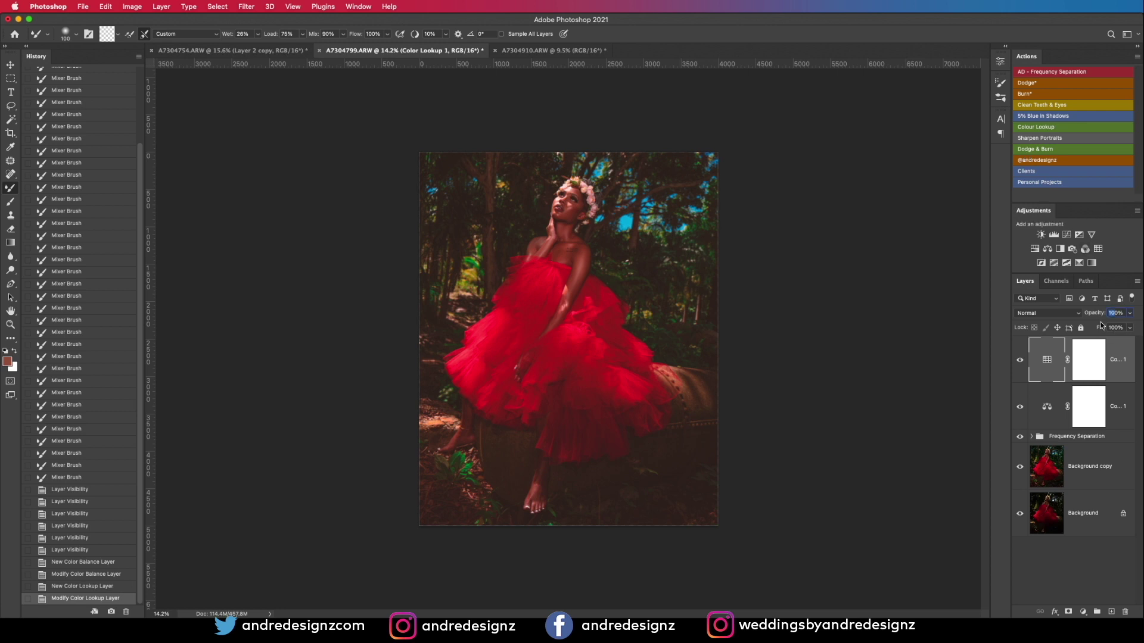
type("50")
key("Return")
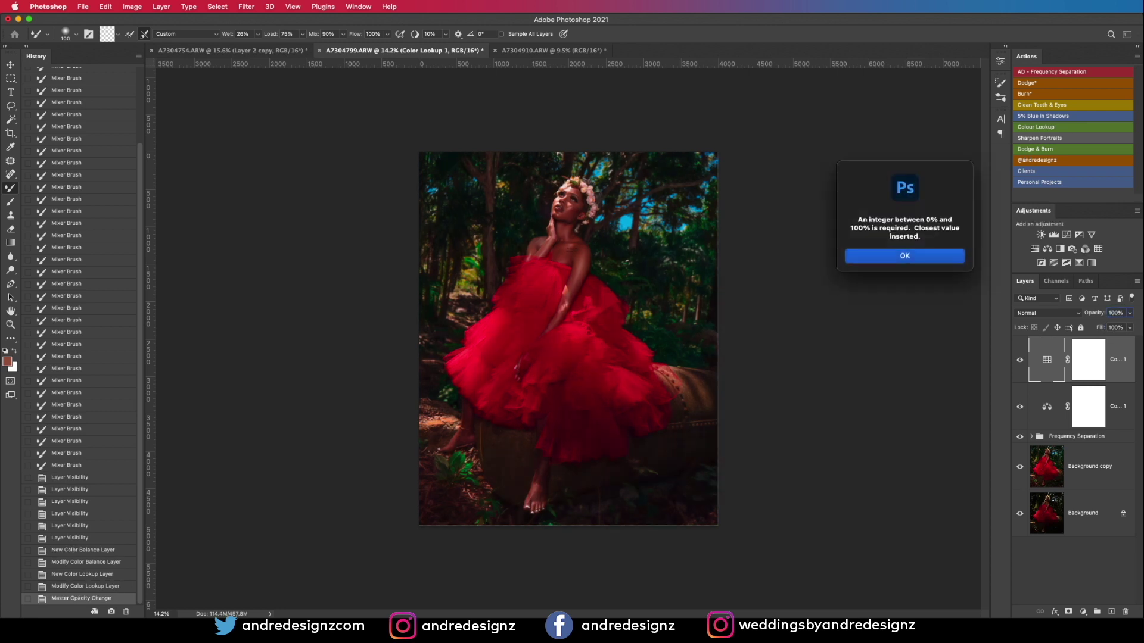
left_click(906, 257)
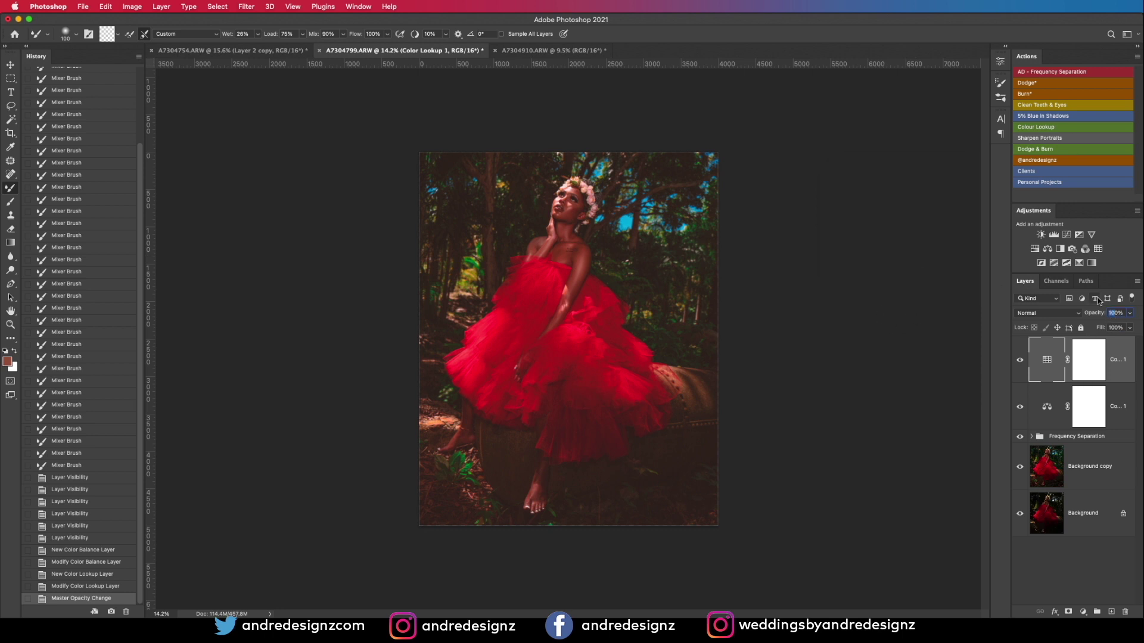
key("Return")
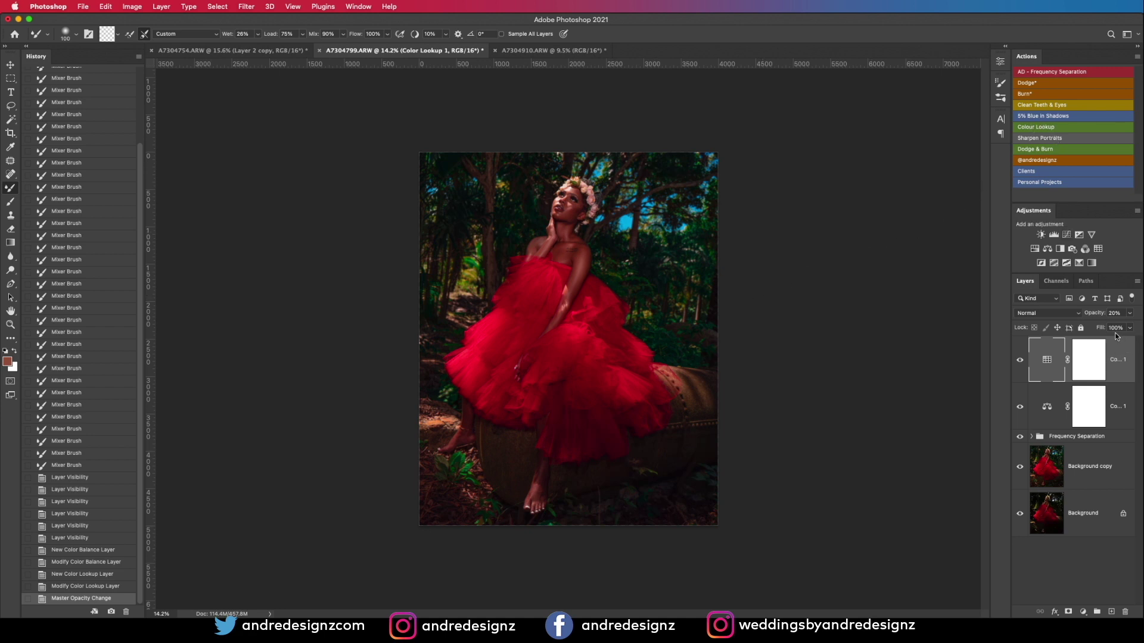
Step: Stamp all visible layers into a new layer and raise its exposure to +0.40 in the Camera Raw Filter
key("super+alt+shift+e")
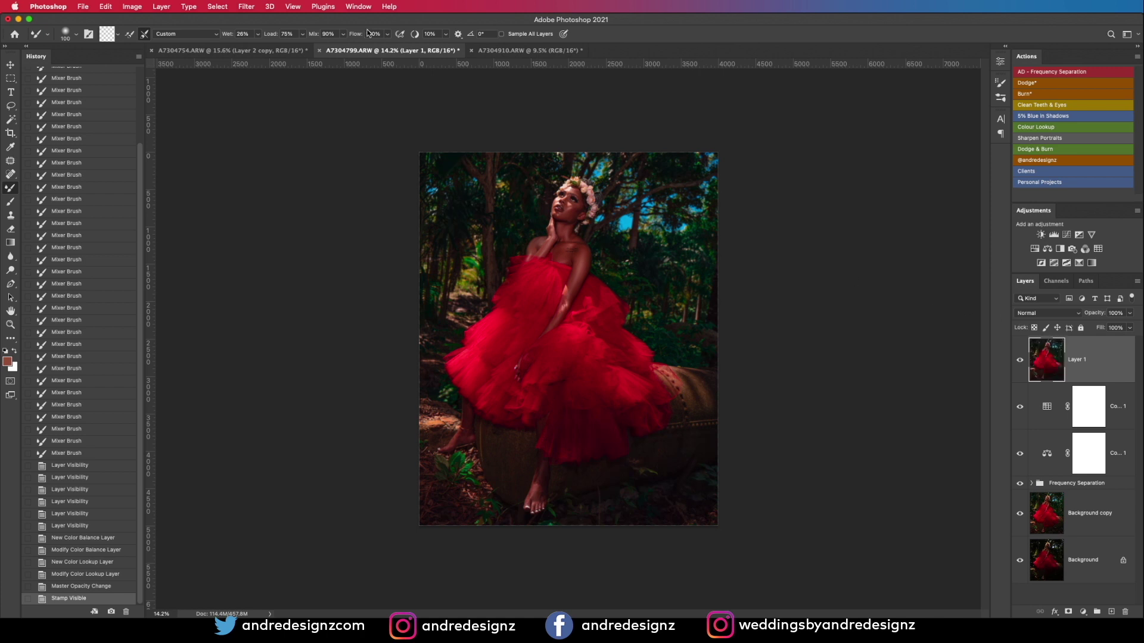
left_click(243, 7)
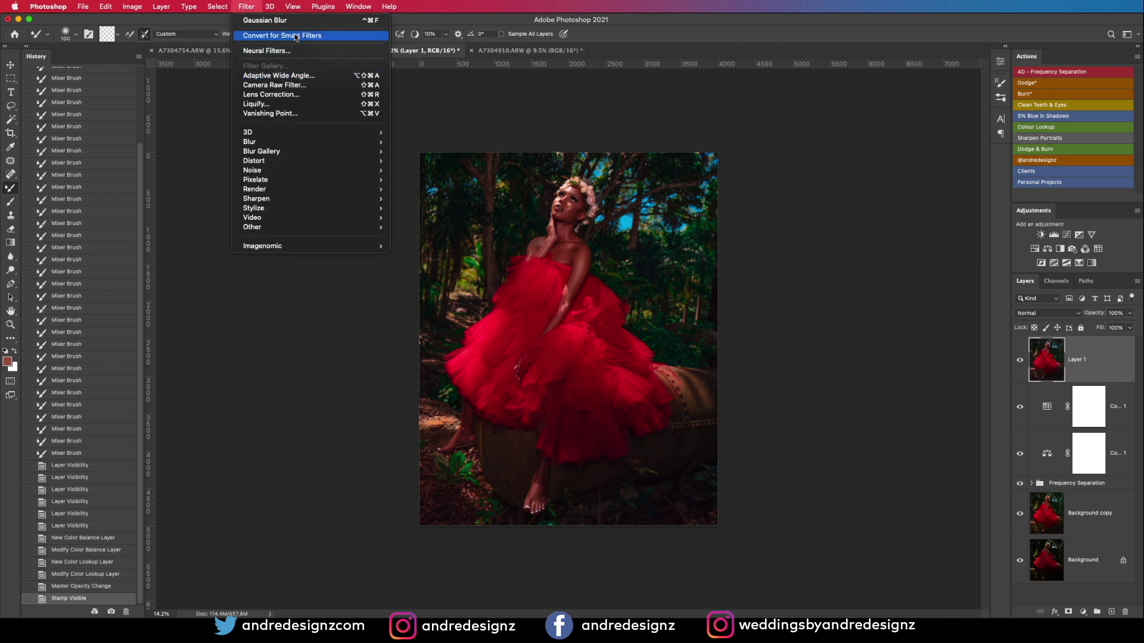
left_click(298, 85)
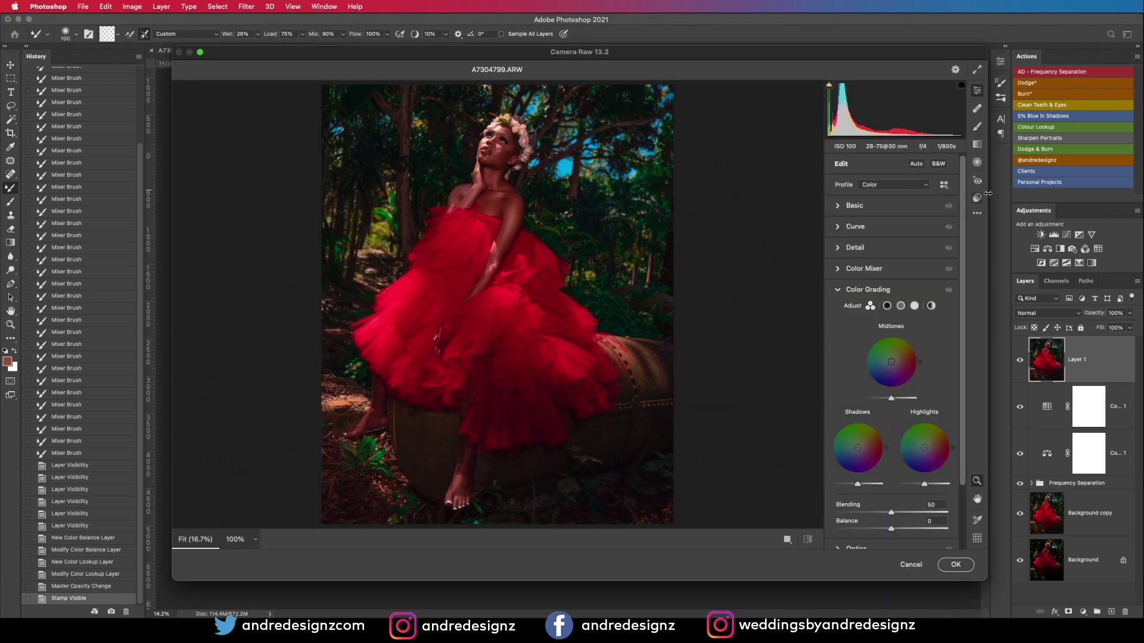
left_click(916, 163)
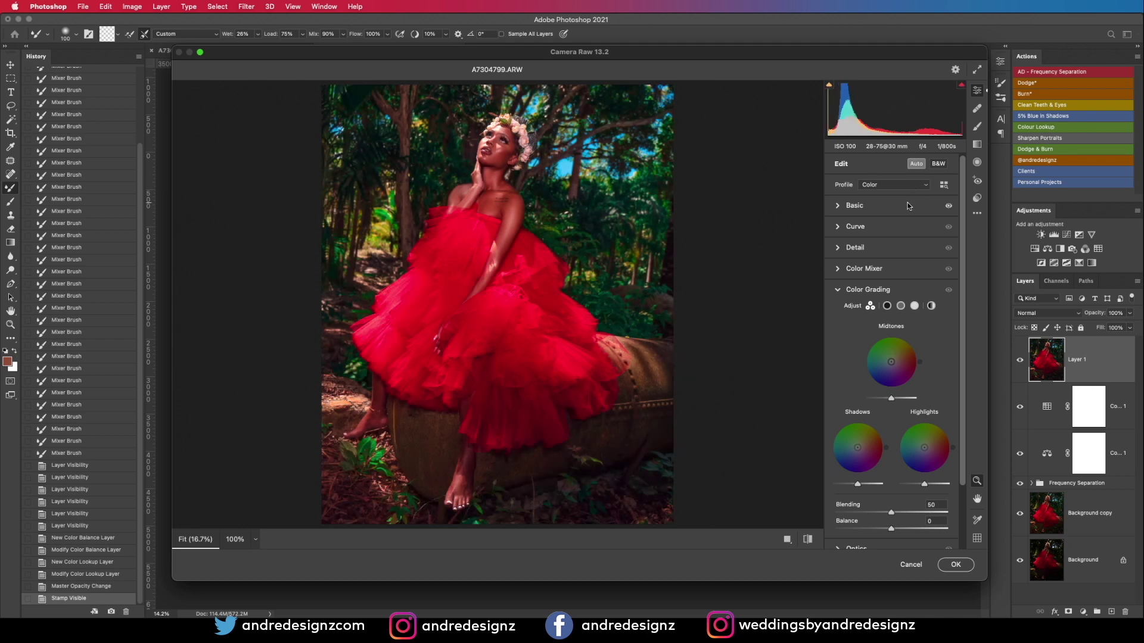
left_click(918, 167)
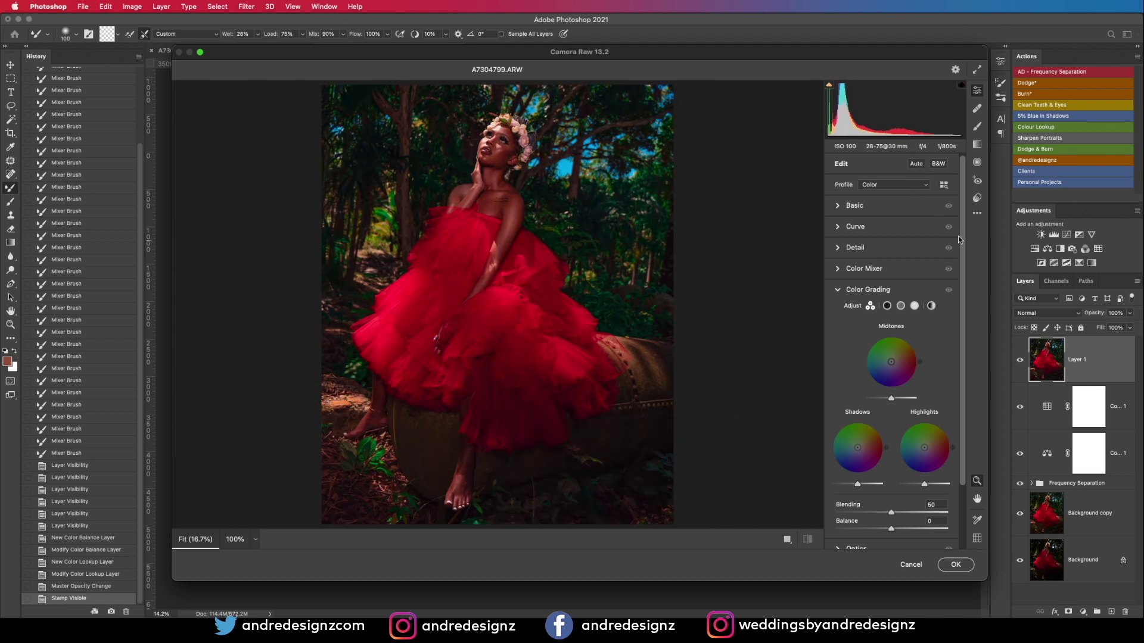
left_click(847, 206)
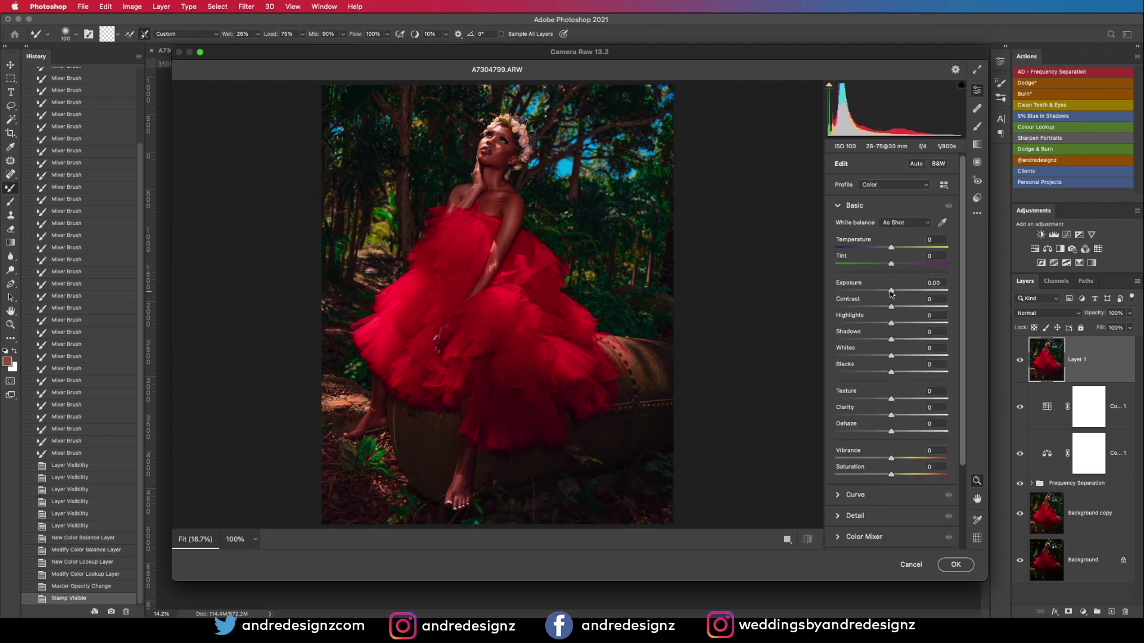
left_click_drag(891, 294, 897, 294)
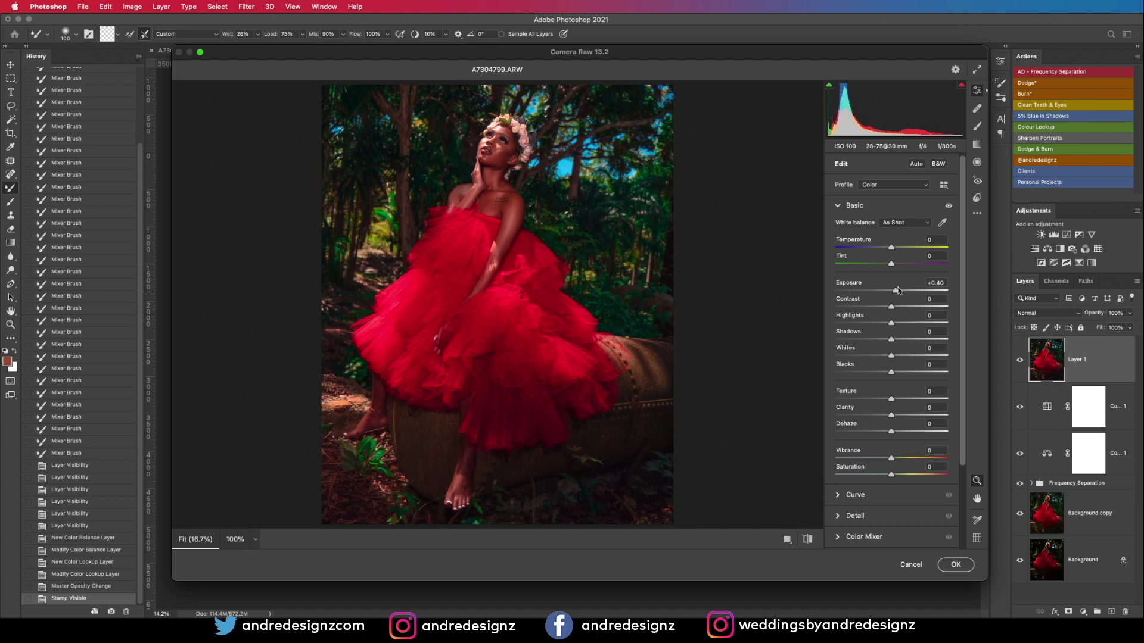
Step: Set the Oranges hue to +16 in the Color Mixer, compare before and after, and apply the Camera Raw Filter
left_click_drag(963, 333, 960, 431)
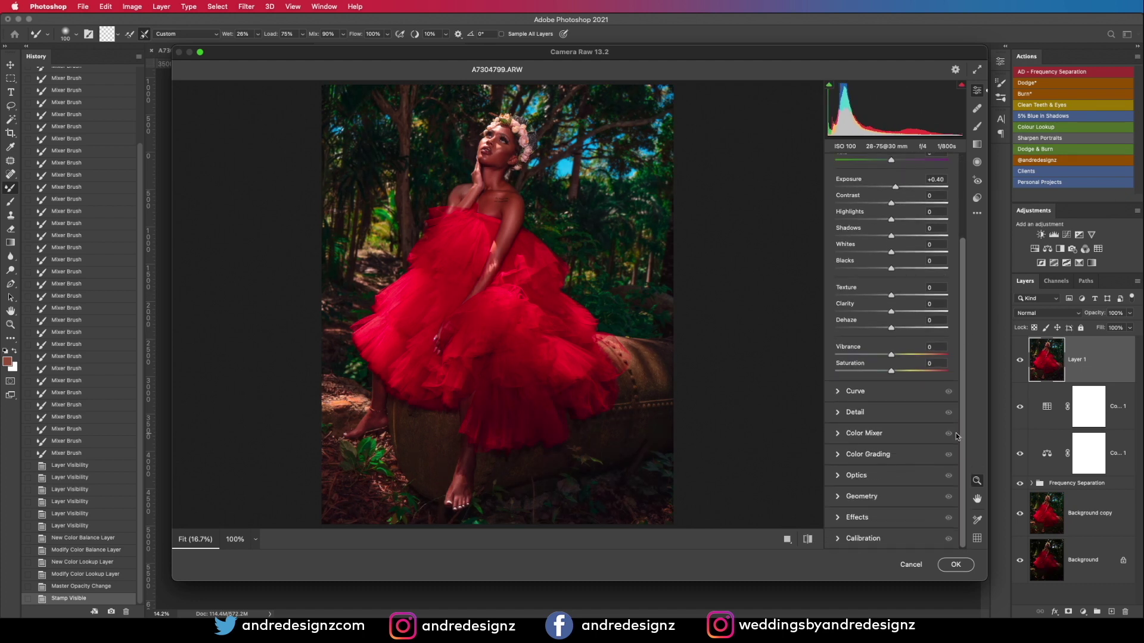
left_click(841, 434)
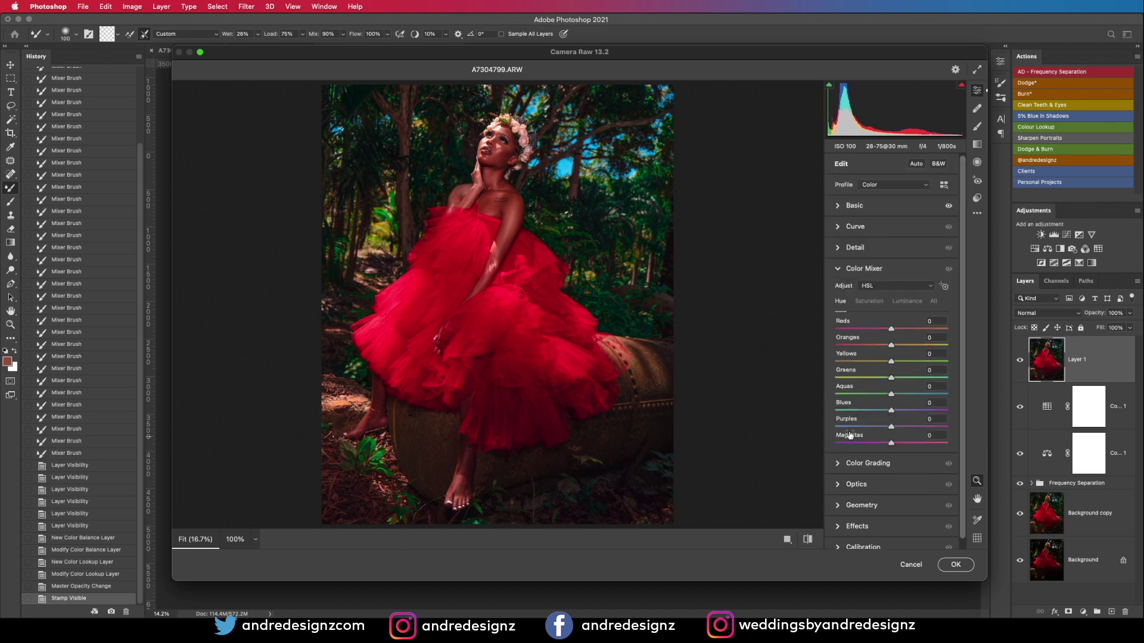
left_click(869, 302)
left_click(840, 301)
left_click_drag(889, 347, 900, 348)
left_click(787, 540)
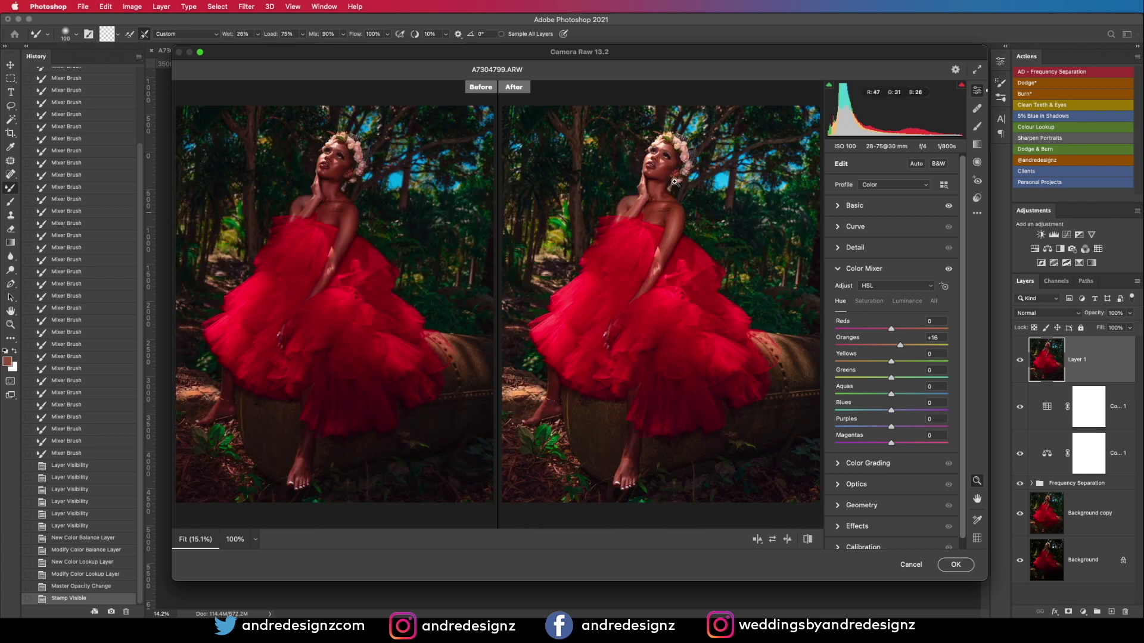
left_click(960, 566)
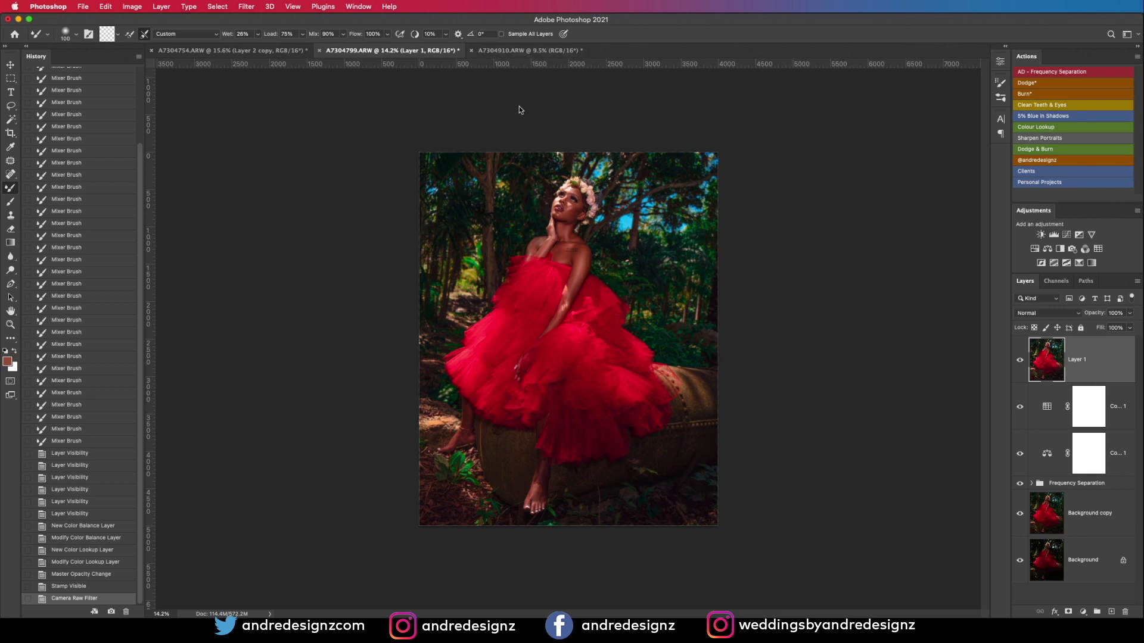
Step: Duplicate the Background layer of A7304910.ARW and lasso the white wedge along the photo's lower-left edge
left_click(520, 51)
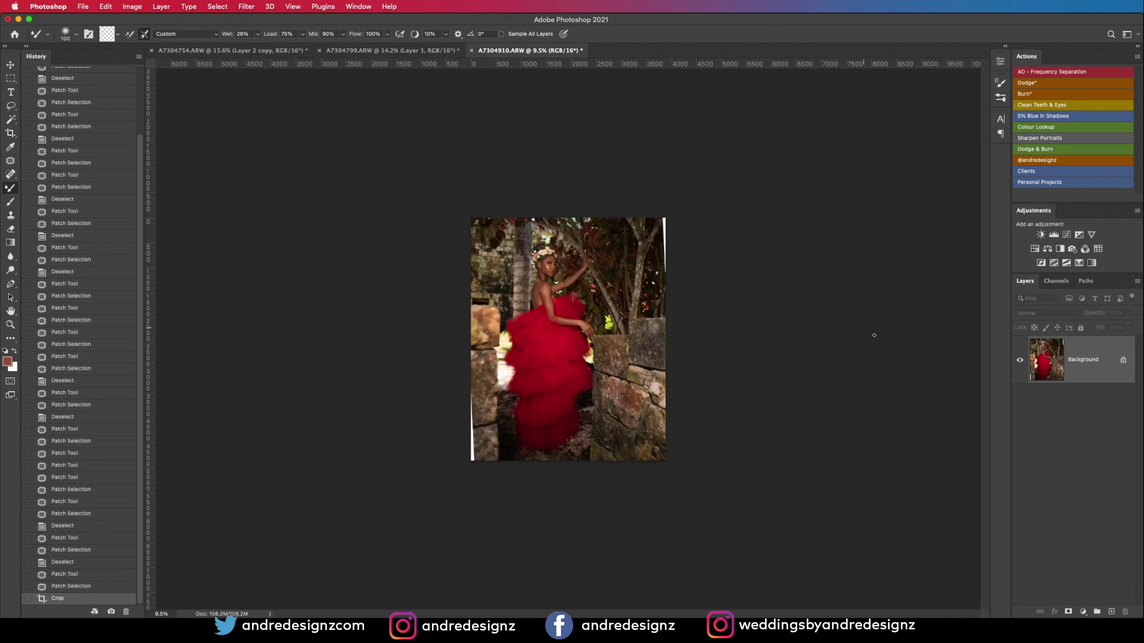
left_click_drag(1101, 360, 1111, 612)
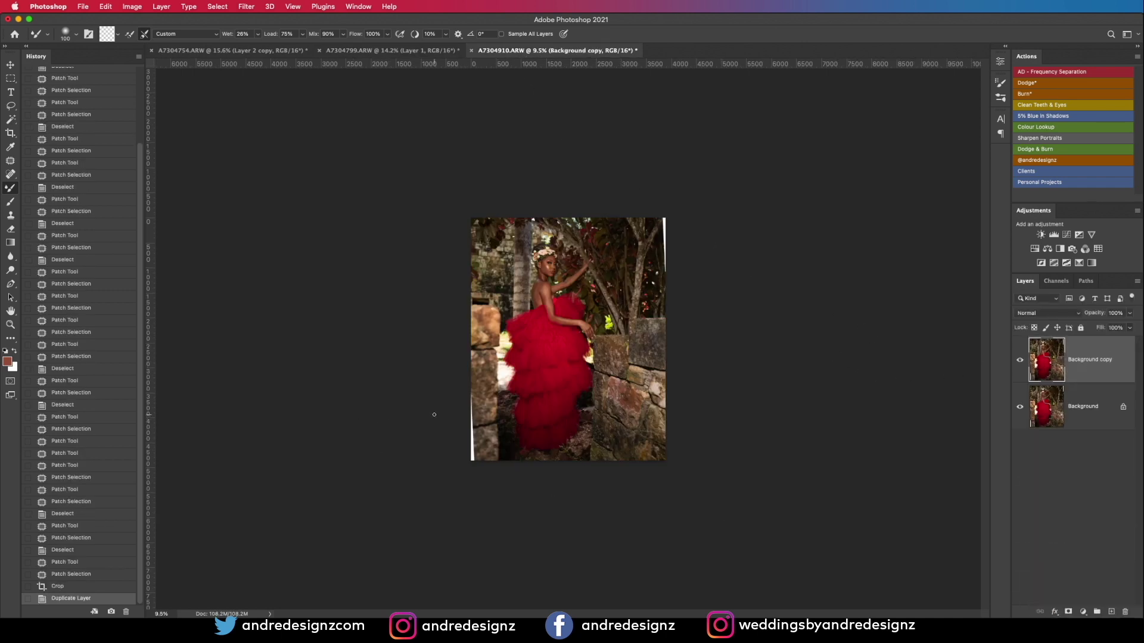
key("super+minus")
key("super+plus")
key("super+plus")
key("super+plus")
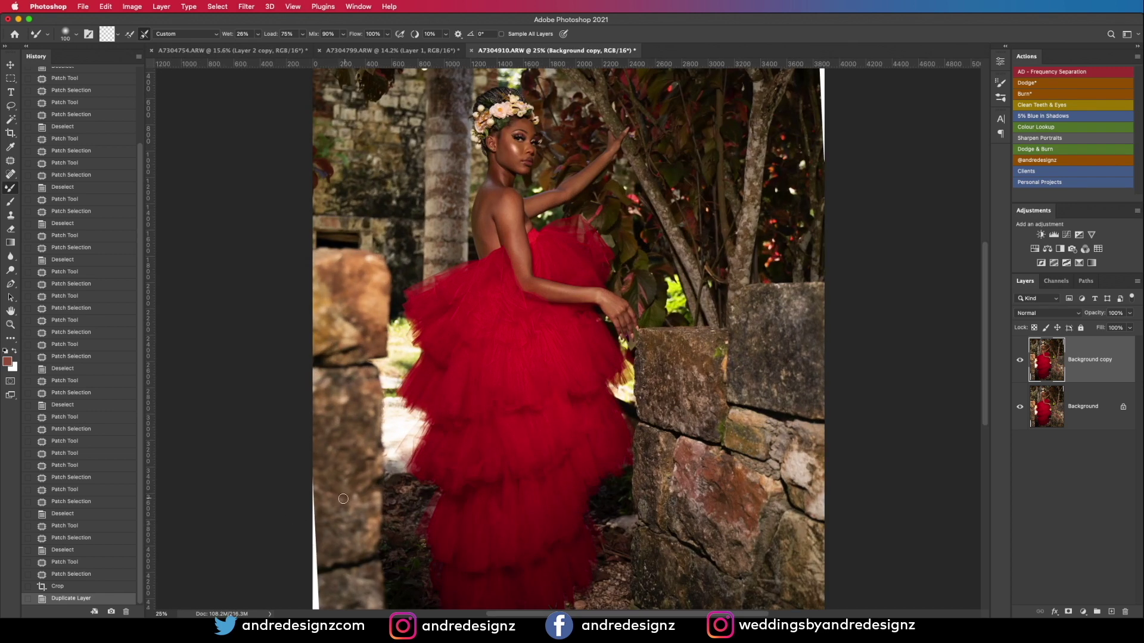
scroll(344, 498, "down", 5)
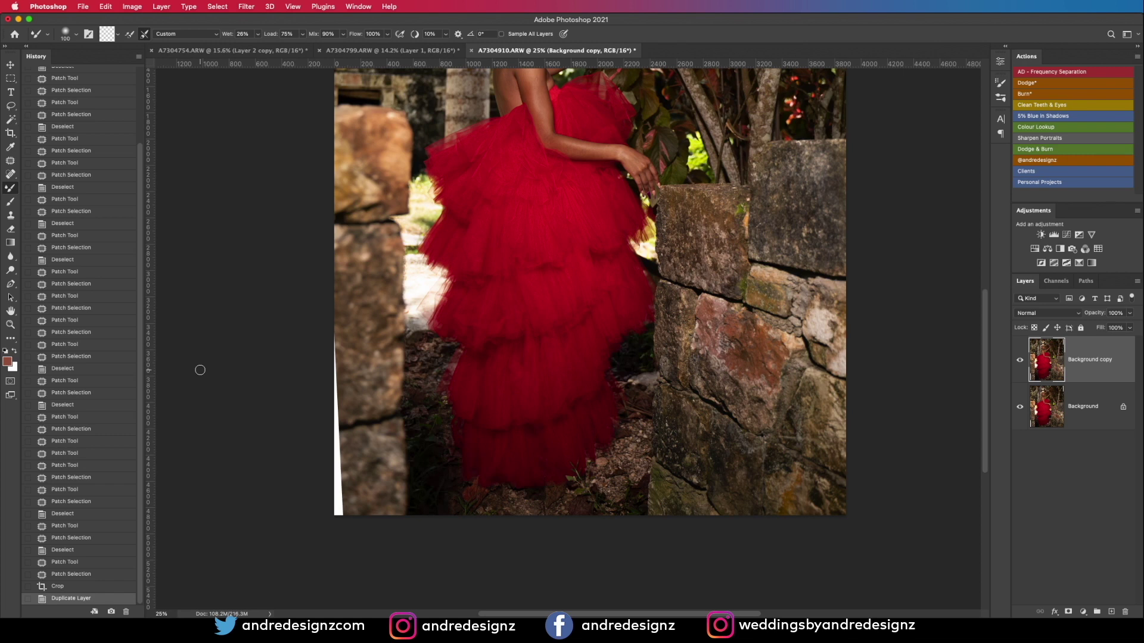
key("l")
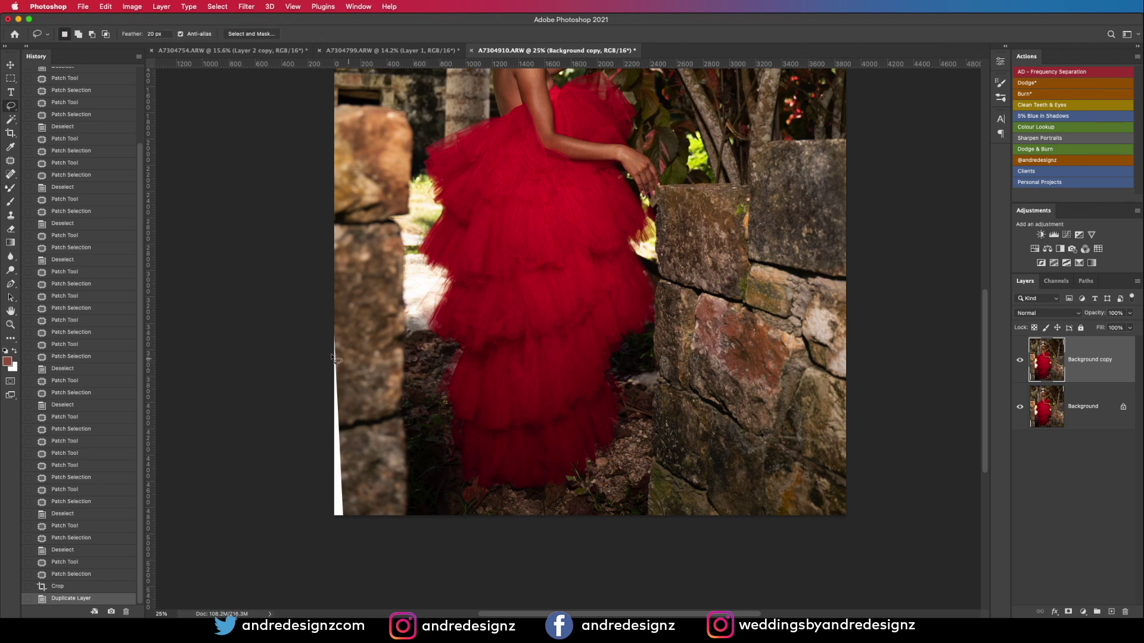
mouse_move(335, 316)
left_mouse_down()
mouse_move(361, 354)
mouse_move(361, 505)
mouse_move(325, 534)
mouse_move(284, 491)
left_mouse_up()
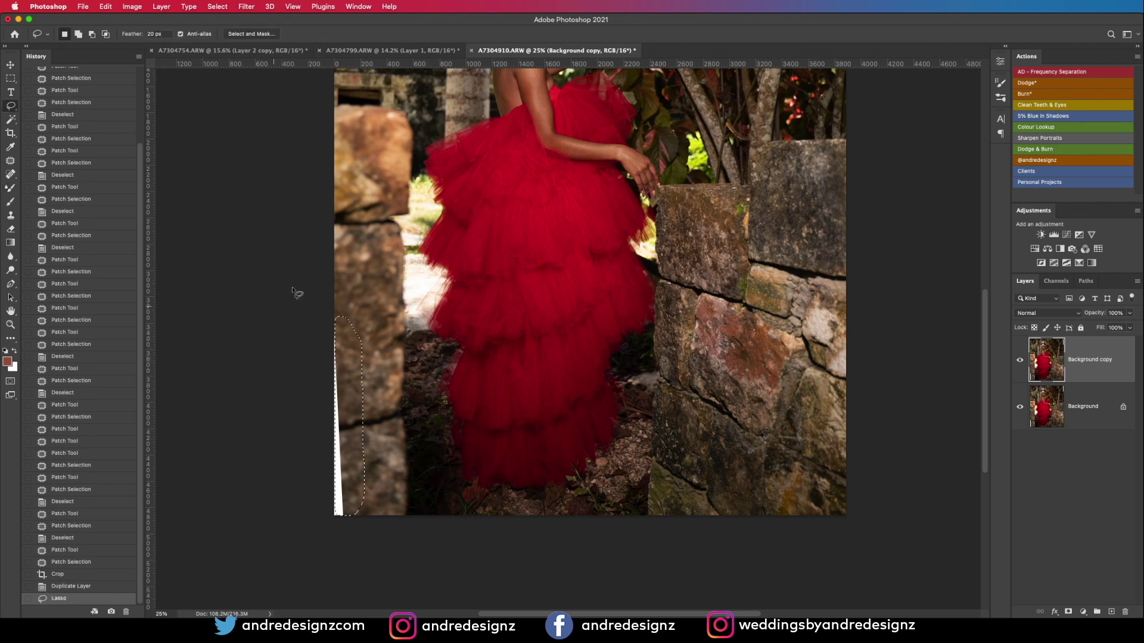
key("shift")
key("super+BackSpace")
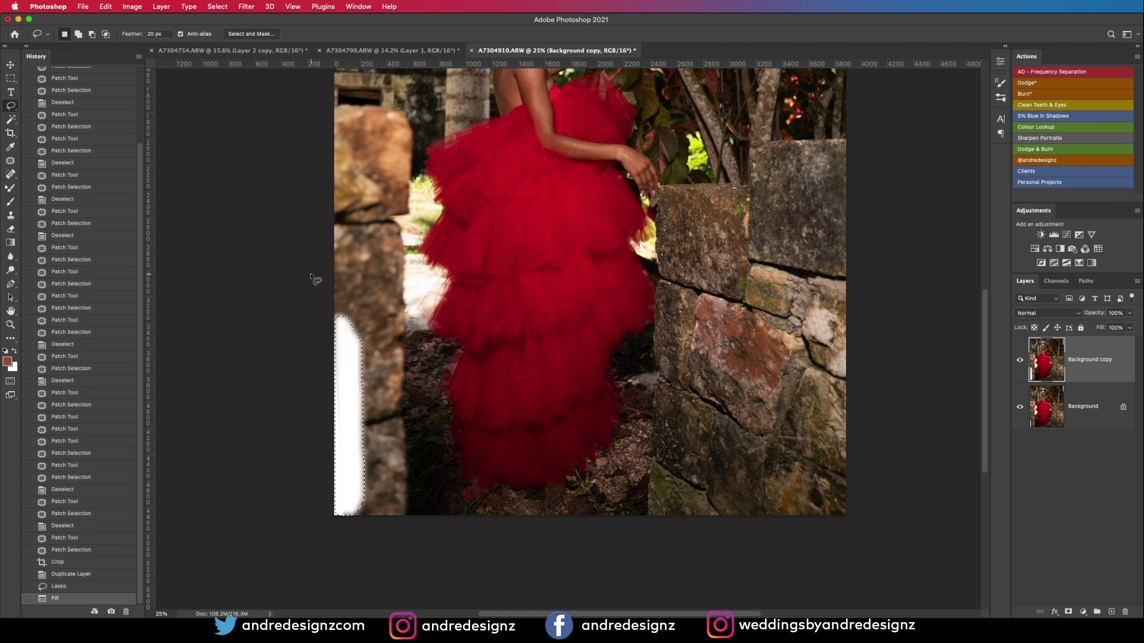
key("super+z")
Step: Fill the lassoed edge strip using Content-Aware contents with Color Adaptation at 100% opacity
key("shift+BackSpace")
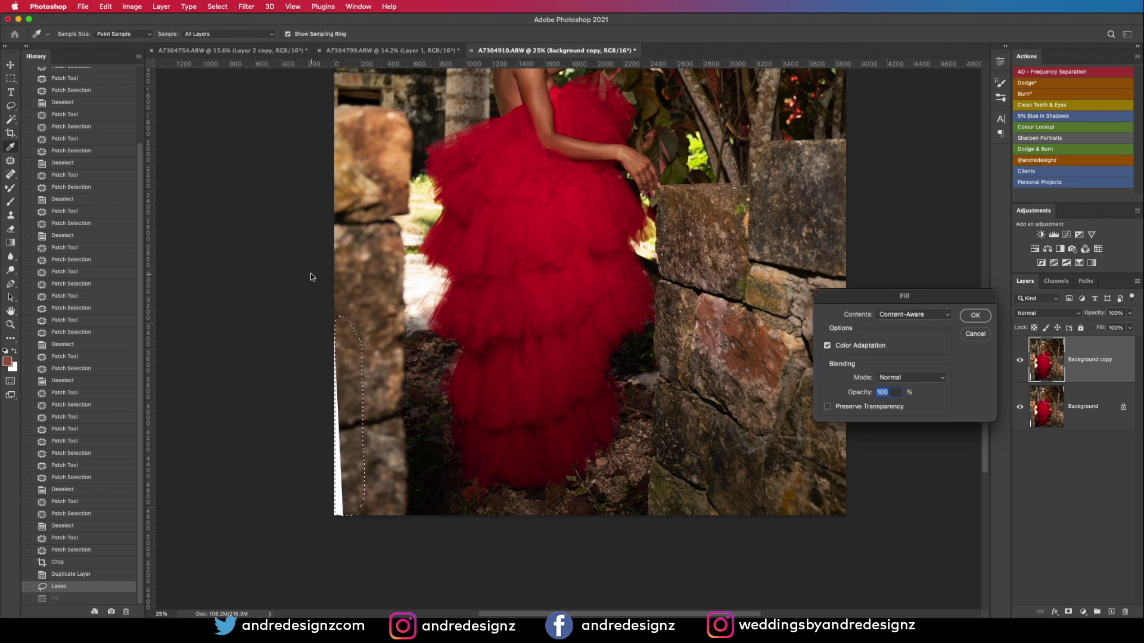
key("Return")
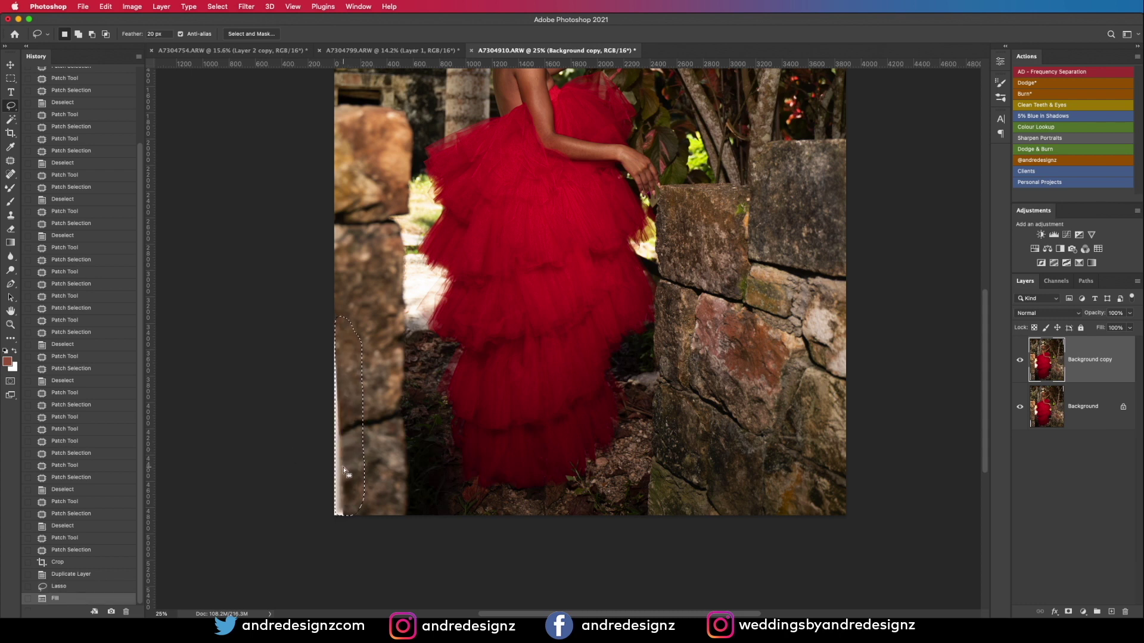
Step: Patch the remaining white areas along the photo's lower-left edge with clean stone texture
key("j")
left_click_drag(349, 474, 352, 359)
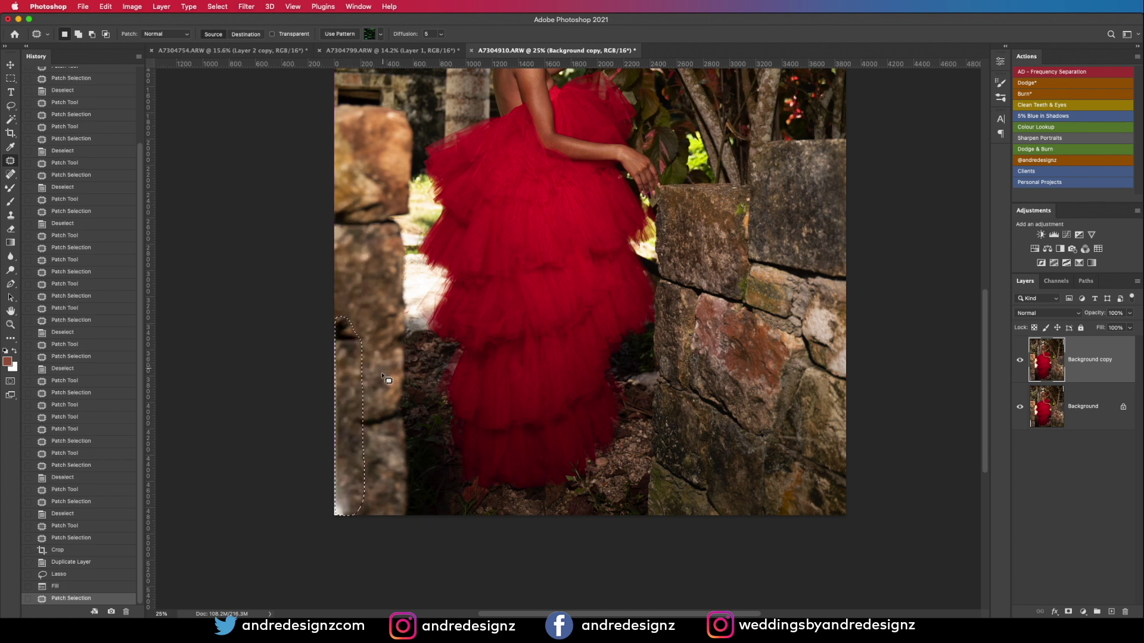
key("super+d")
mouse_move(325, 451)
left_mouse_down()
mouse_move(361, 443)
mouse_move(337, 536)
mouse_move(376, 500)
left_mouse_up()
key("super+d")
left_click_drag(319, 460, 386, 457)
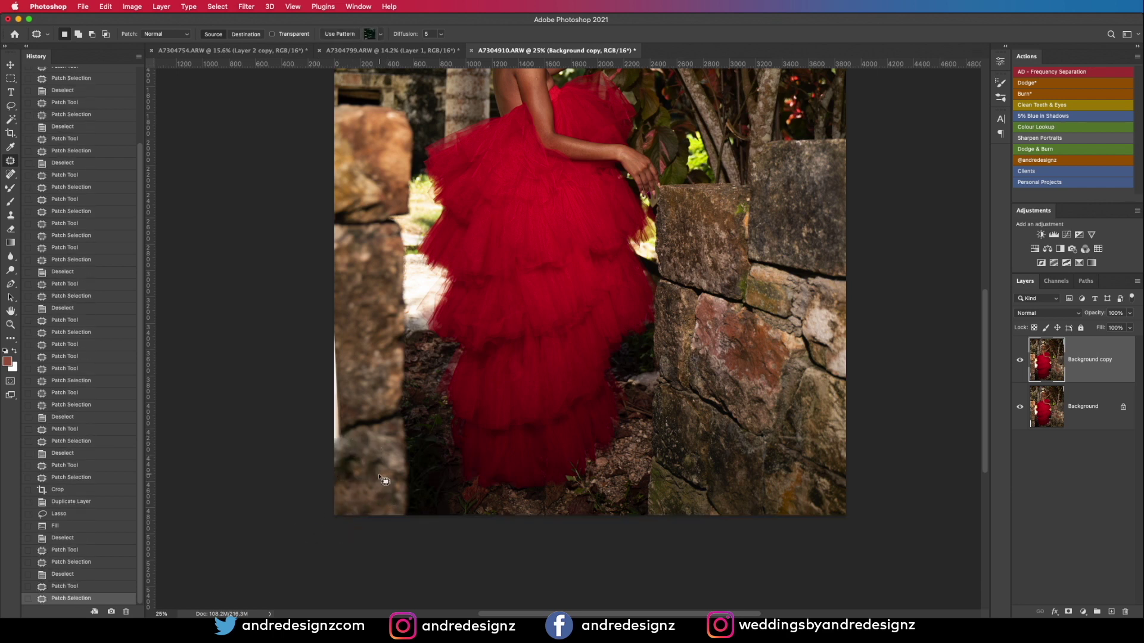
key("super+d")
mouse_move(348, 340)
left_mouse_down()
mouse_move(341, 441)
mouse_move(313, 458)
mouse_move(349, 444)
mouse_move(328, 444)
mouse_move(333, 431)
mouse_move(359, 430)
mouse_move(333, 470)
mouse_move(379, 484)
left_mouse_up()
key("super+d")
key("super+d")
key("super+d")
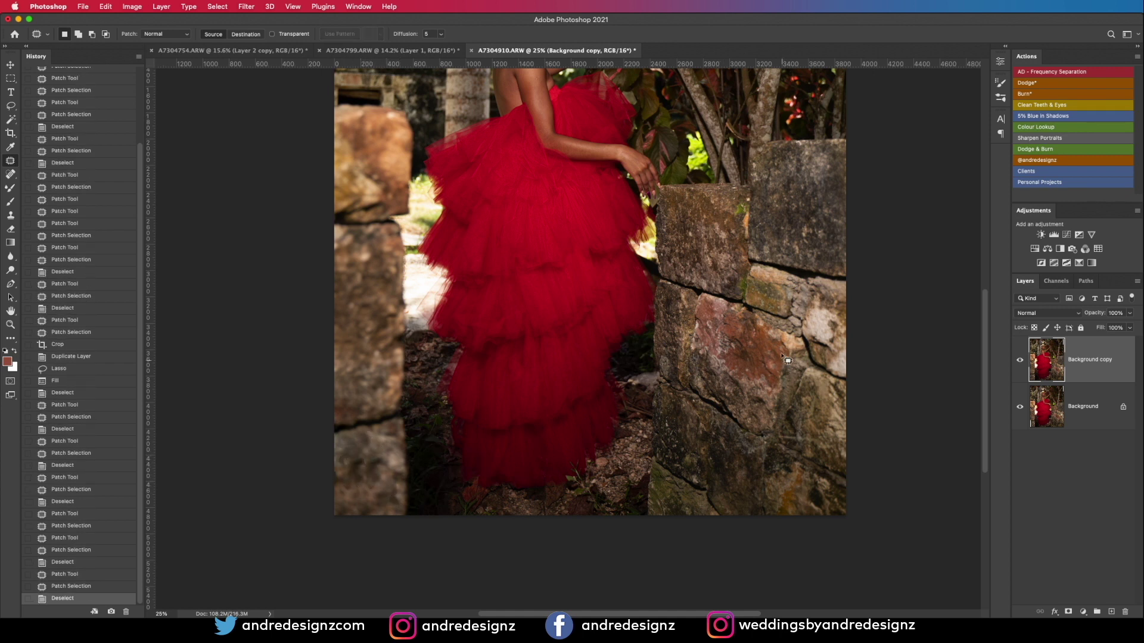
Step: Try to replace the white wedge at the photo's upper-right edge with a Content-Aware fill
left_click_drag(792, 275, 695, 438)
mouse_move(664, 283)
left_mouse_down()
mouse_move(704, 452)
mouse_move(741, 245)
mouse_move(682, 269)
left_mouse_up()
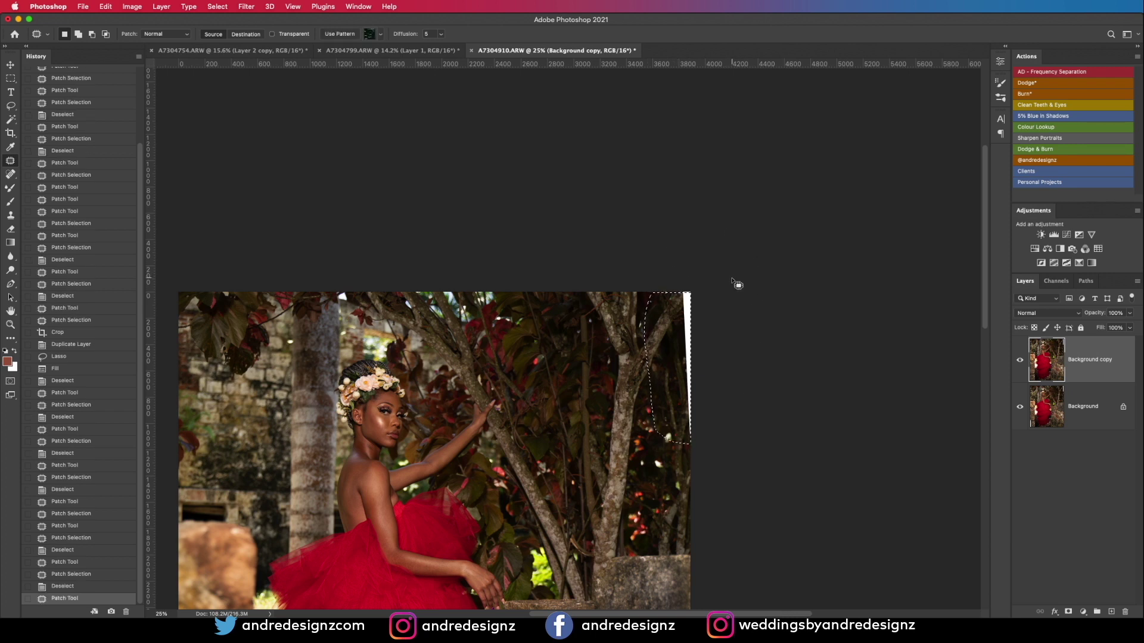
key("shift+BackSpace")
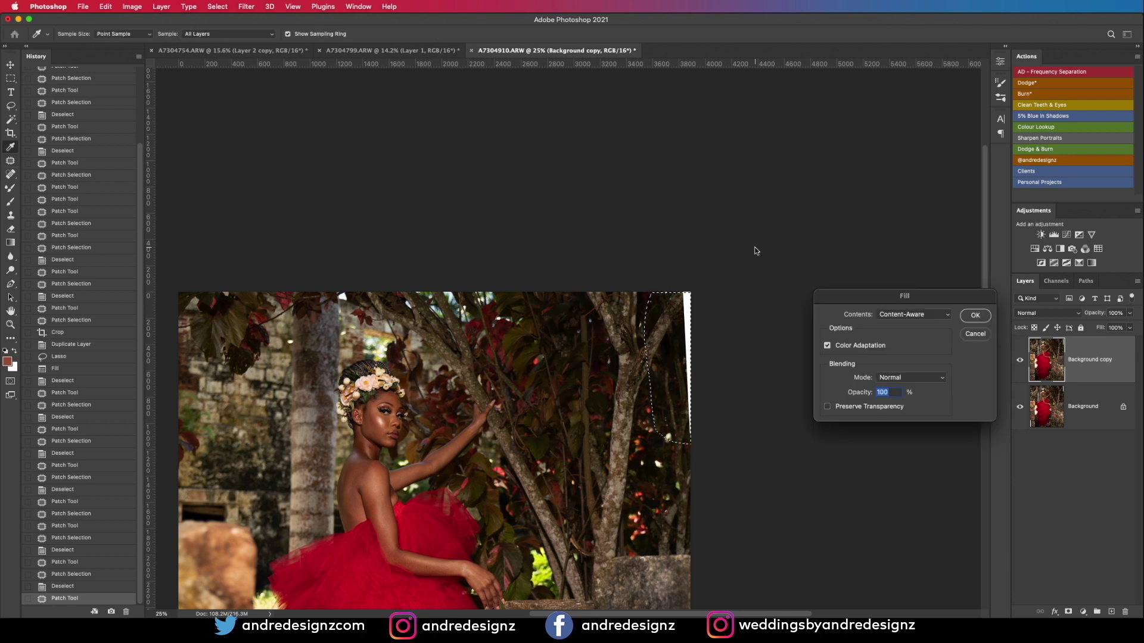
key("Return")
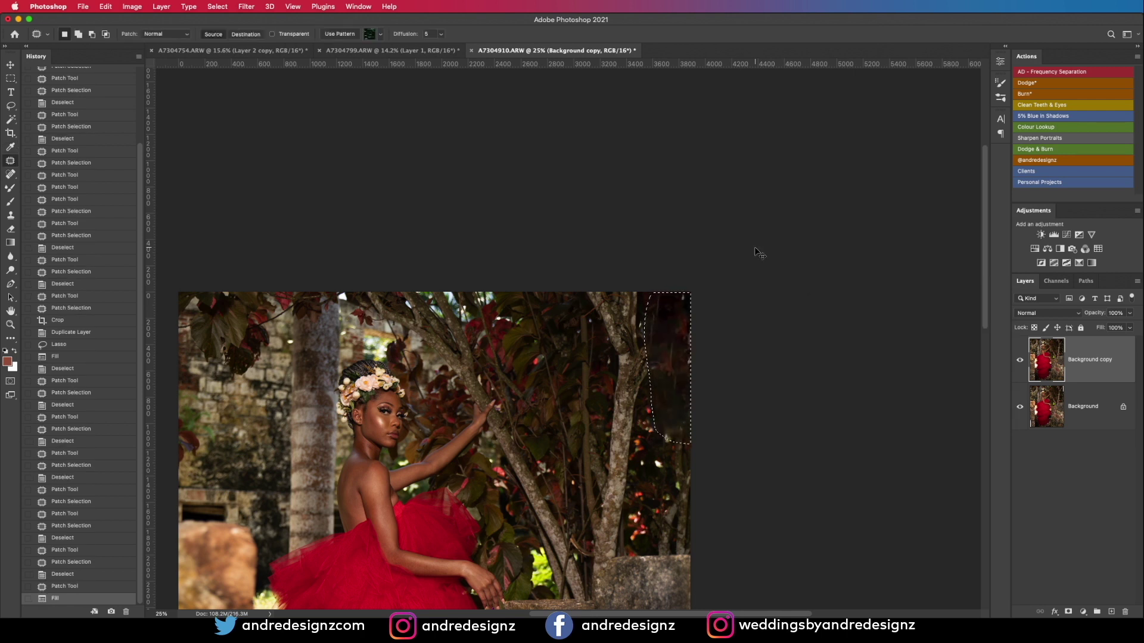
key("super+d")
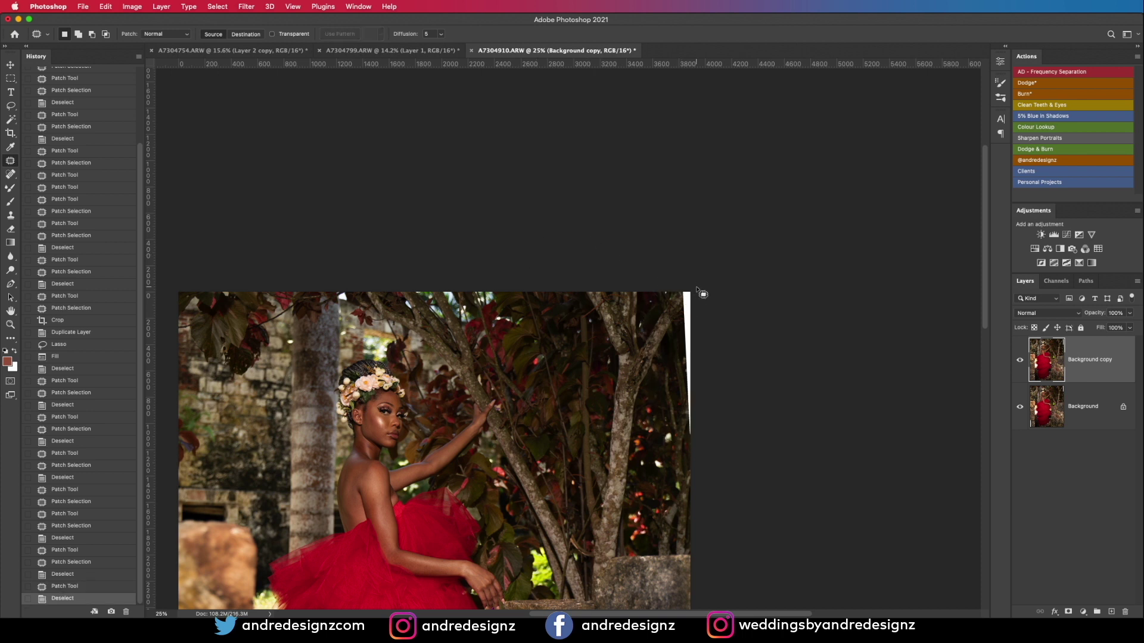
Step: Patch the white wedge and leftover marks along the photo's upper-right edge with nearby dark foliage
mouse_move(677, 300)
left_mouse_down()
mouse_move(675, 426)
mouse_move(715, 435)
mouse_move(685, 444)
mouse_move(686, 530)
mouse_move(685, 511)
left_mouse_up()
left_click_drag(686, 422, 668, 463)
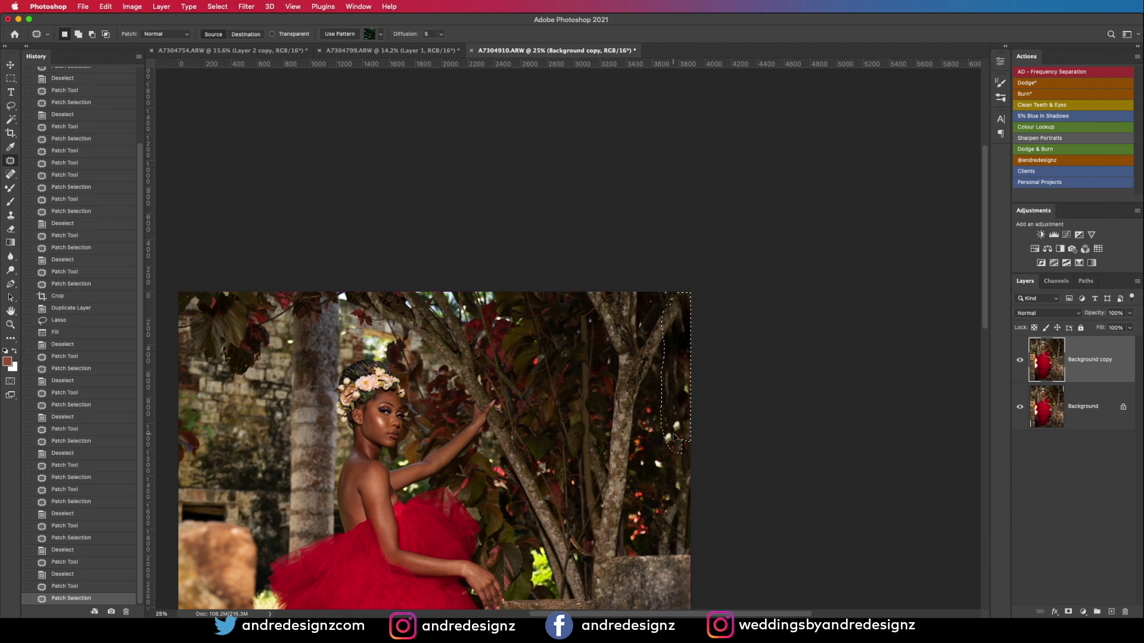
key("cmd+d")
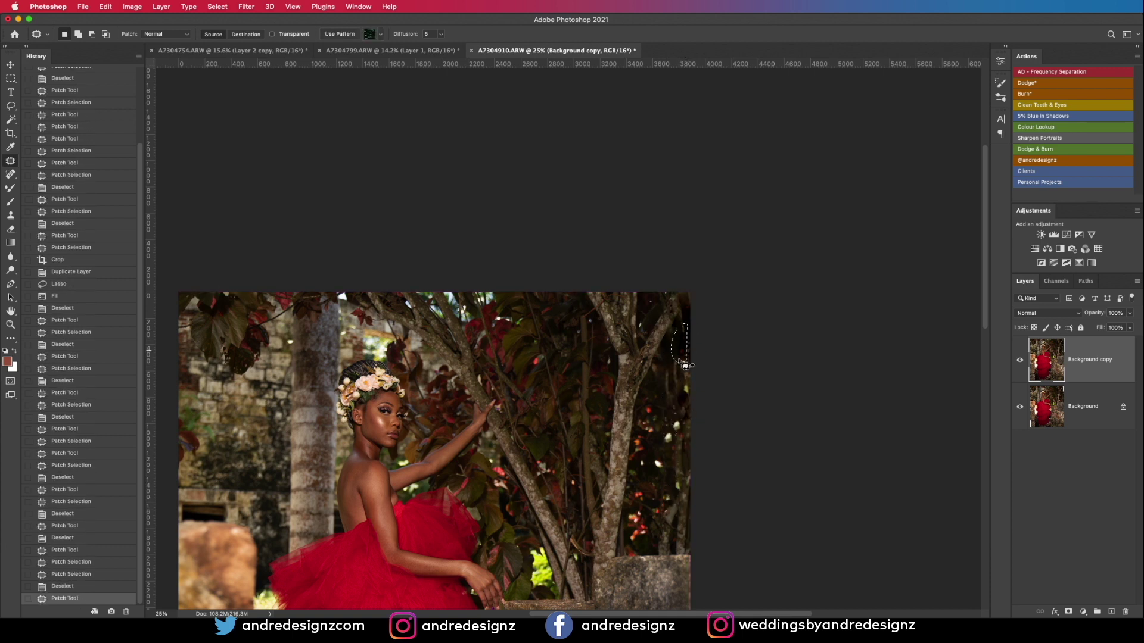
mouse_move(680, 378)
left_mouse_down()
mouse_move(672, 396)
mouse_move(684, 381)
left_mouse_up()
left_click_drag(682, 391, 676, 421)
key("super+d")
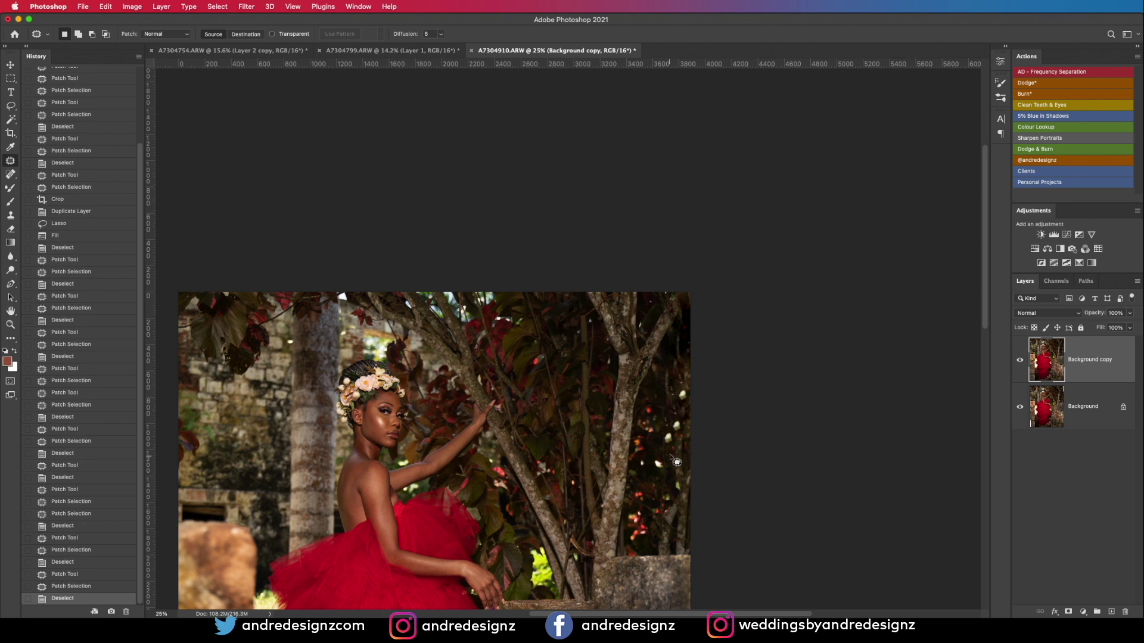
Step: Run the AD - Frequency Separation action with a Gaussian Blur radius of 6.4 pixels
left_click_drag(556, 488, 686, 278)
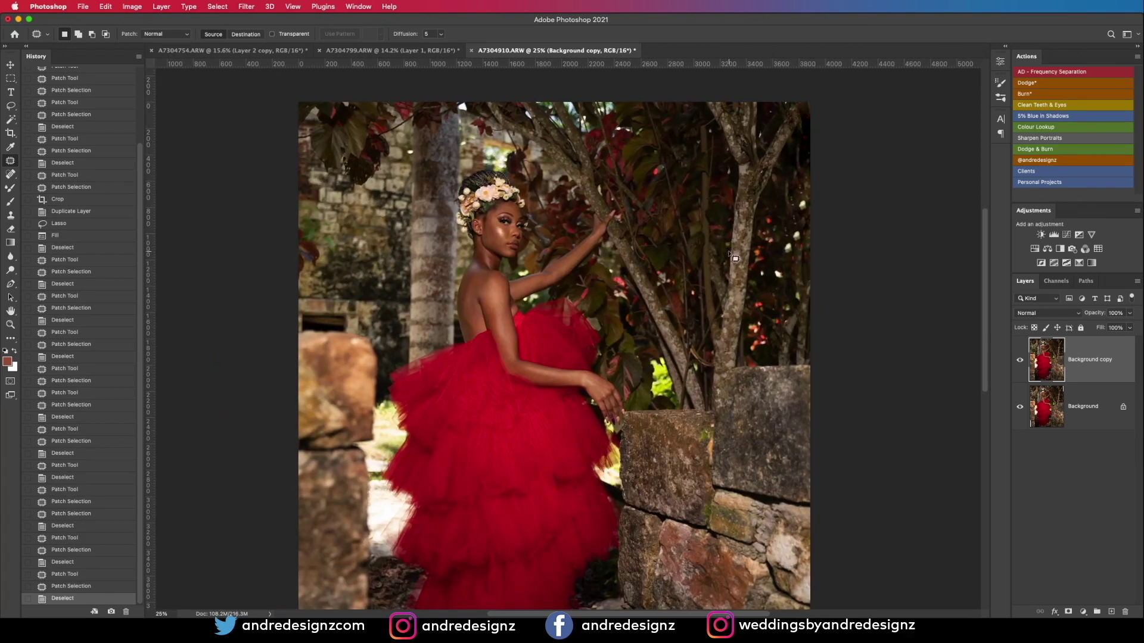
left_click(1050, 77)
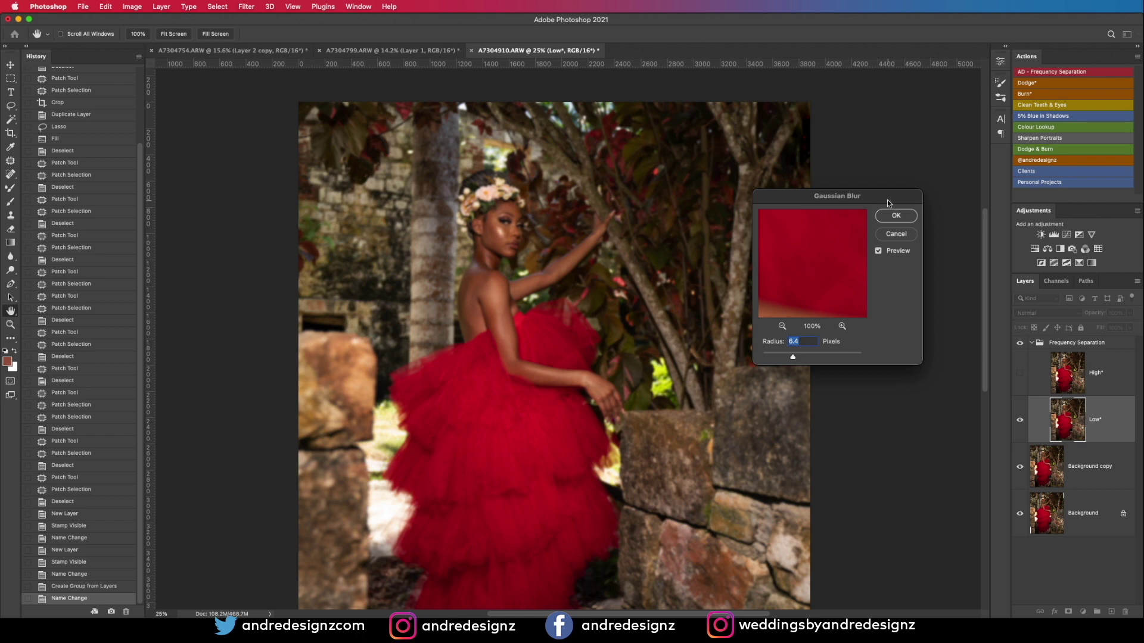
left_click(896, 215)
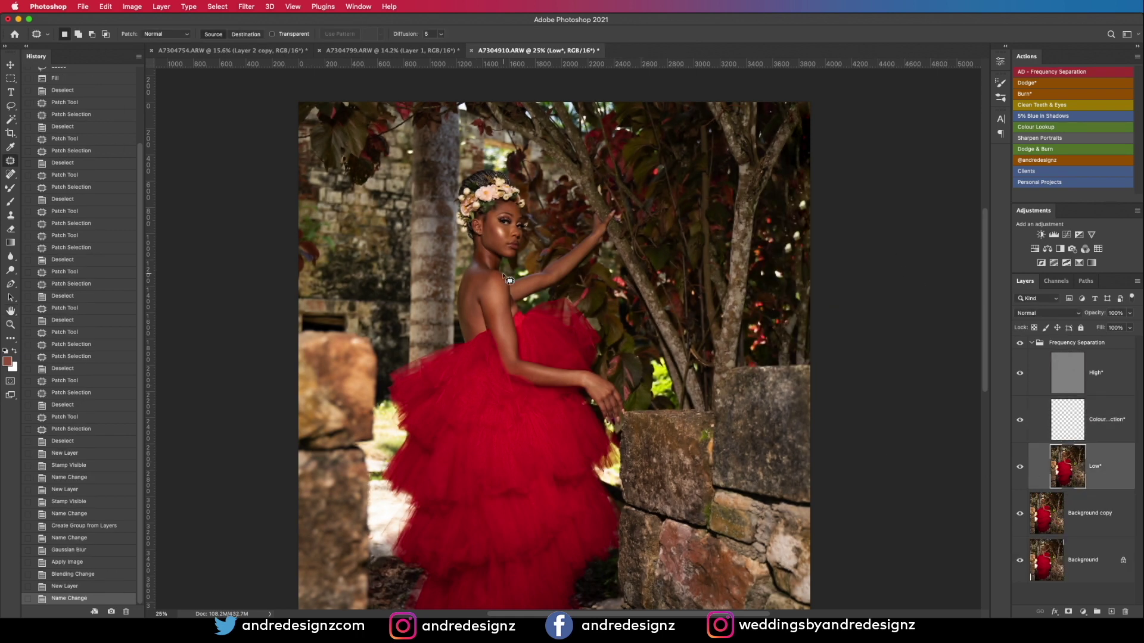
Step: Smooth the skin of the lowered arm, from shoulder to wrist, with the Mixer Brush on the Low layer
scroll(510, 280, "up", 3)
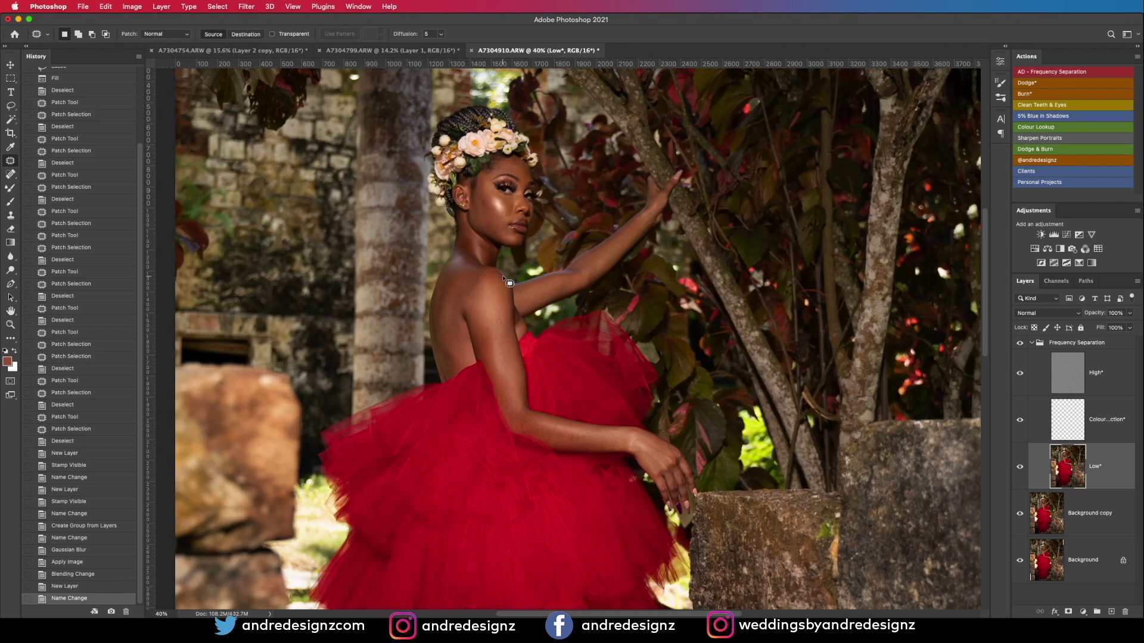
key("b")
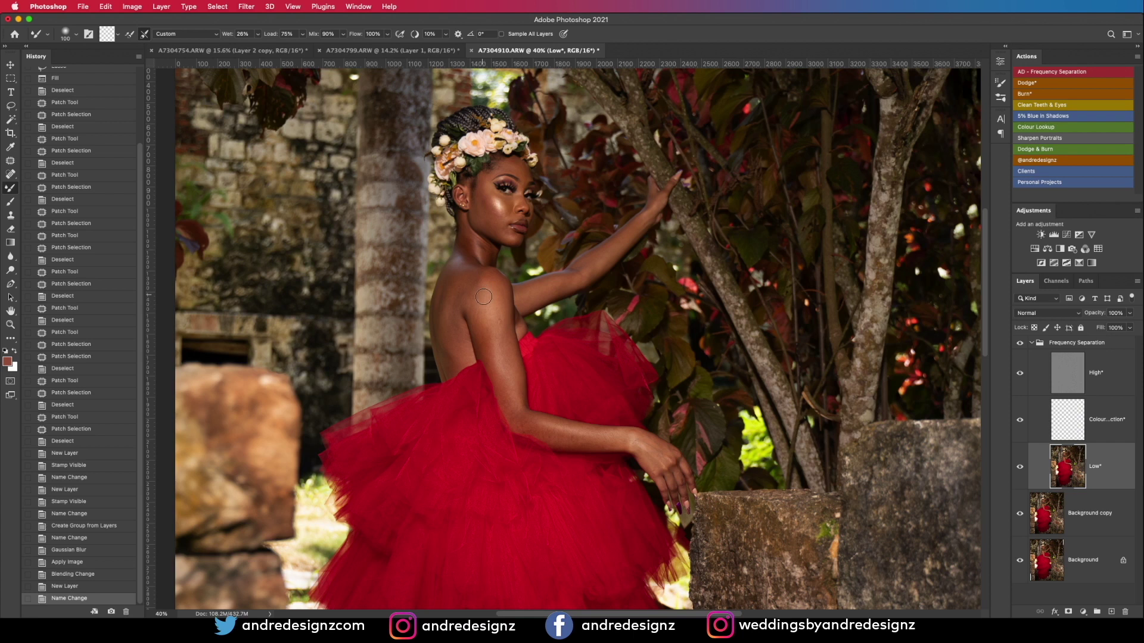
left_click_drag(501, 374, 502, 378)
mouse_move(484, 309)
left_mouse_down()
mouse_move(481, 342)
mouse_move(486, 286)
mouse_move(500, 383)
mouse_move(525, 425)
mouse_move(641, 441)
left_mouse_up()
mouse_move(529, 434)
left_mouse_down()
mouse_move(583, 440)
mouse_move(530, 431)
mouse_move(516, 406)
mouse_move(537, 431)
mouse_move(628, 441)
mouse_move(527, 397)
left_mouse_up()
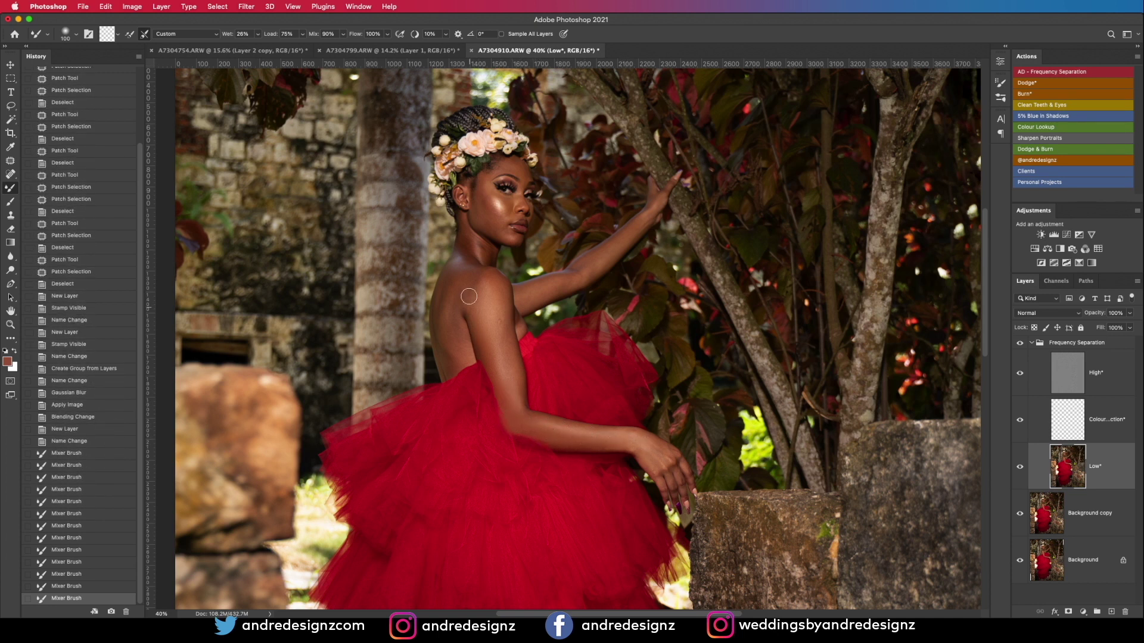
Step: Blend the skin tones on the model's back and neck with the Mixer Brush
left_click_drag(451, 307, 458, 332)
mouse_move(458, 287)
left_mouse_down()
mouse_move(443, 305)
mouse_move(468, 362)
mouse_move(452, 329)
mouse_move(452, 359)
mouse_move(470, 285)
mouse_move(454, 300)
mouse_move(479, 297)
mouse_move(455, 295)
mouse_move(471, 294)
mouse_move(468, 278)
mouse_move(478, 291)
mouse_move(452, 271)
mouse_move(465, 291)
mouse_move(452, 333)
left_mouse_up()
left_click_drag(453, 334, 463, 361)
mouse_move(469, 239)
left_mouse_down()
mouse_move(468, 255)
mouse_move(483, 258)
mouse_move(503, 231)
mouse_move(485, 204)
left_mouse_up()
Step: Smooth the raised arm from shoulder to wrist and touch up the neck with the Mixer Brush
left_click_drag(556, 263, 590, 271)
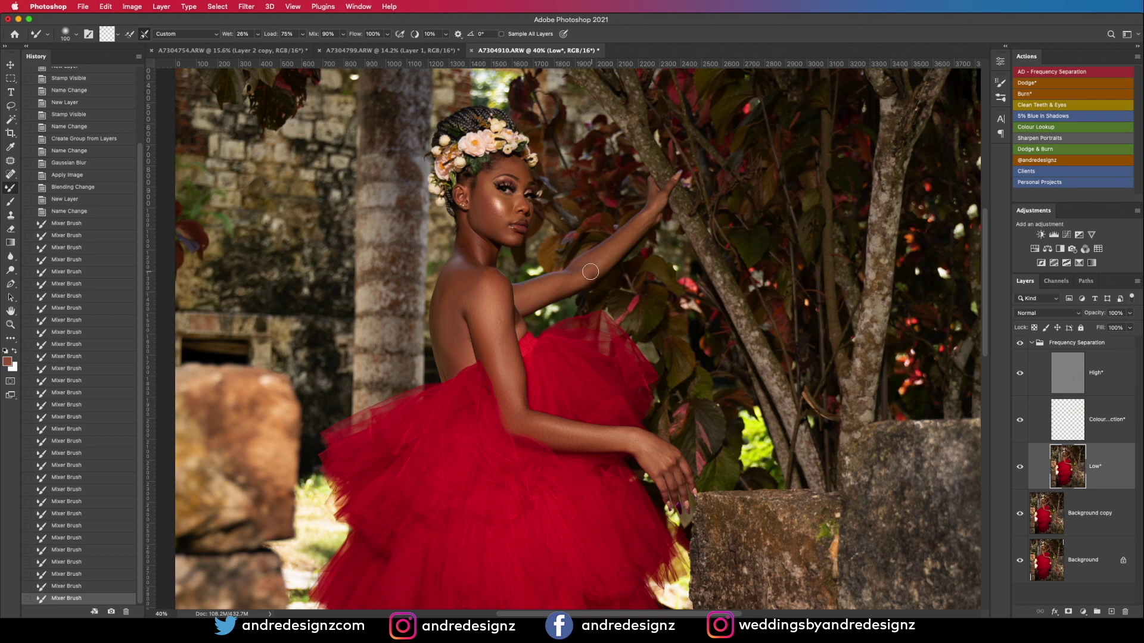
left_click_drag(512, 300, 517, 311)
left_click_drag(625, 229, 640, 241)
mouse_move(568, 280)
left_mouse_down()
mouse_move(633, 238)
mouse_move(559, 284)
left_mouse_up()
left_click_drag(626, 237, 637, 228)
left_click_drag(636, 230, 527, 296)
mouse_move(471, 244)
left_mouse_down()
mouse_move(479, 274)
mouse_move(487, 235)
left_mouse_up()
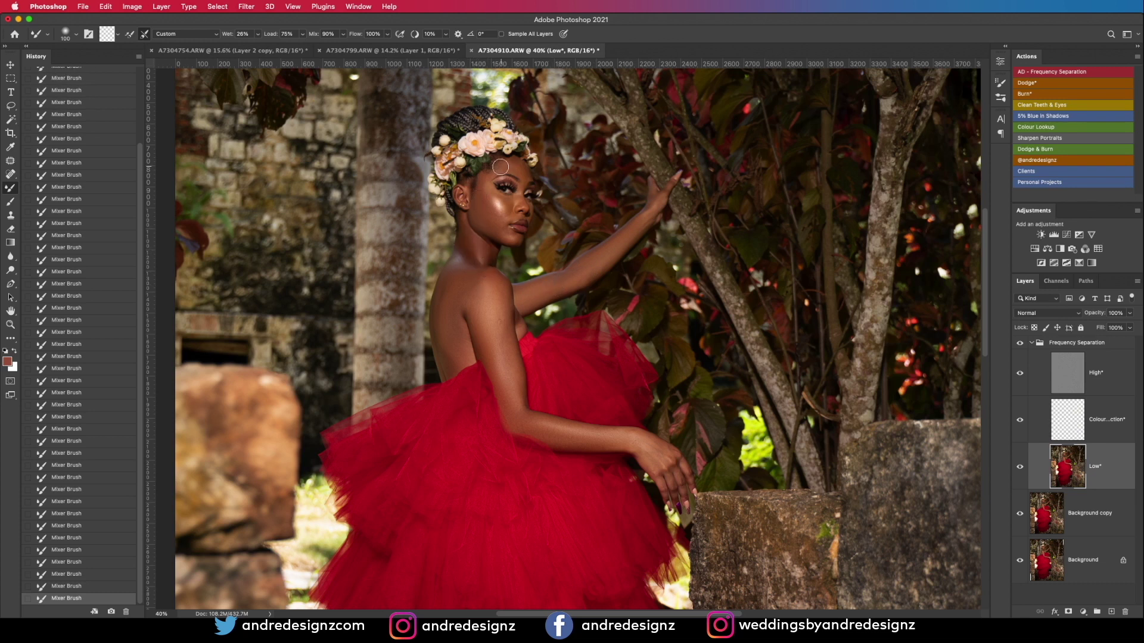
Step: Compare the portrait with and without the Frequency Separation group, and blend the shoulder skin a little more
left_click(1018, 343)
left_click(1019, 344)
mouse_move(472, 286)
left_mouse_down()
mouse_move(462, 245)
mouse_move(475, 233)
mouse_move(465, 238)
mouse_move(485, 293)
left_mouse_up()
key("super+0")
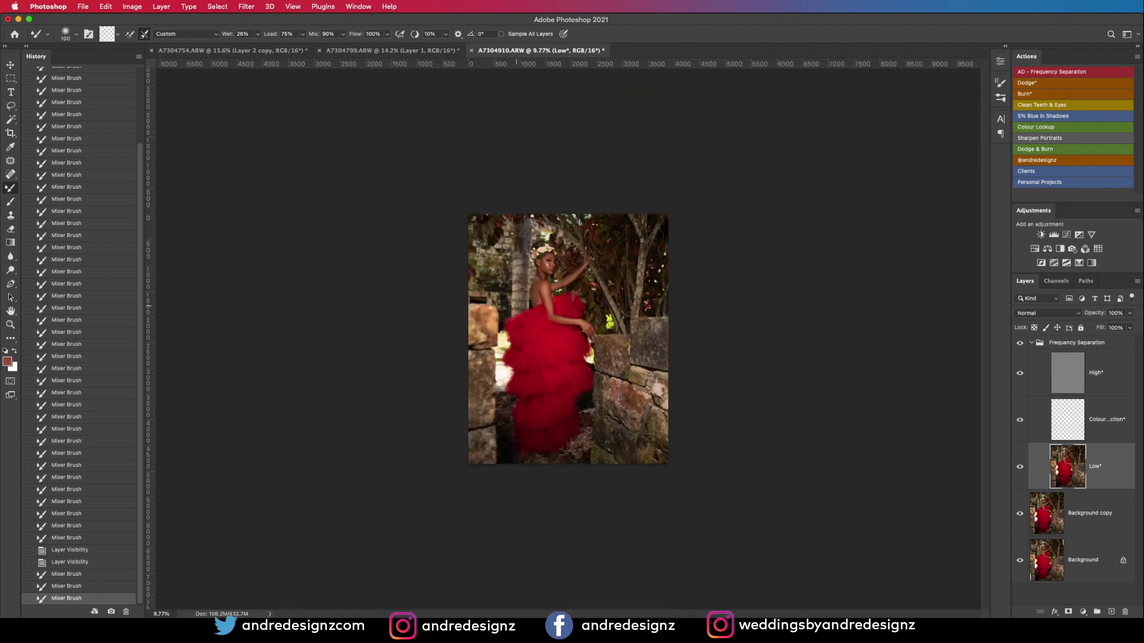
Step: Stamp all visible layers into a new layer above the Frequency Separation group and duplicate it
left_click(1110, 348)
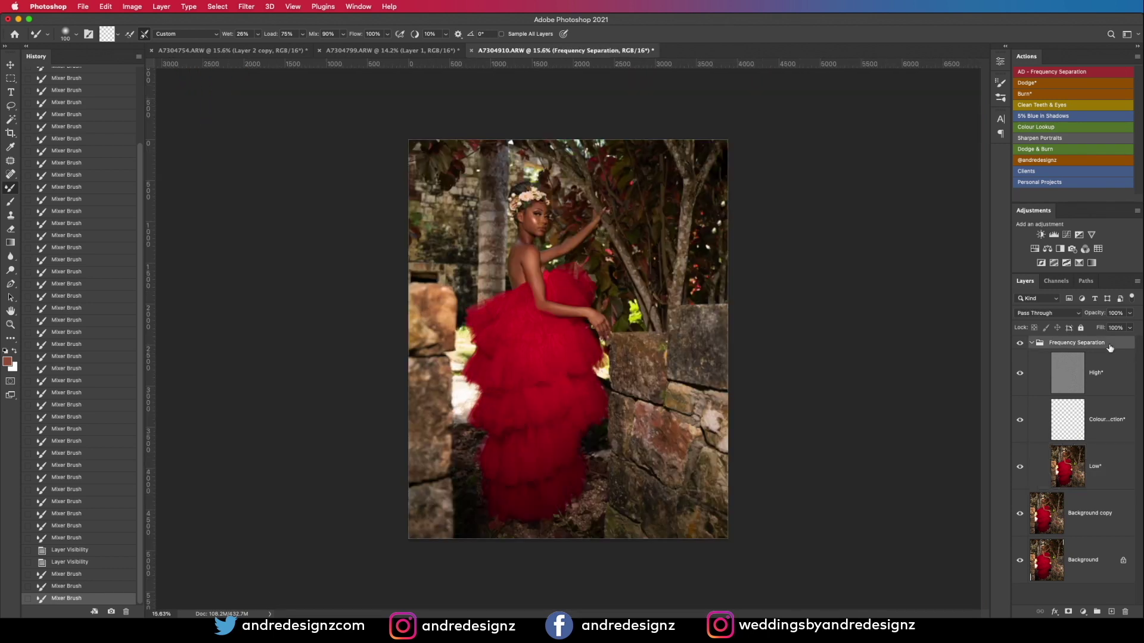
key("alt+shift+super+e")
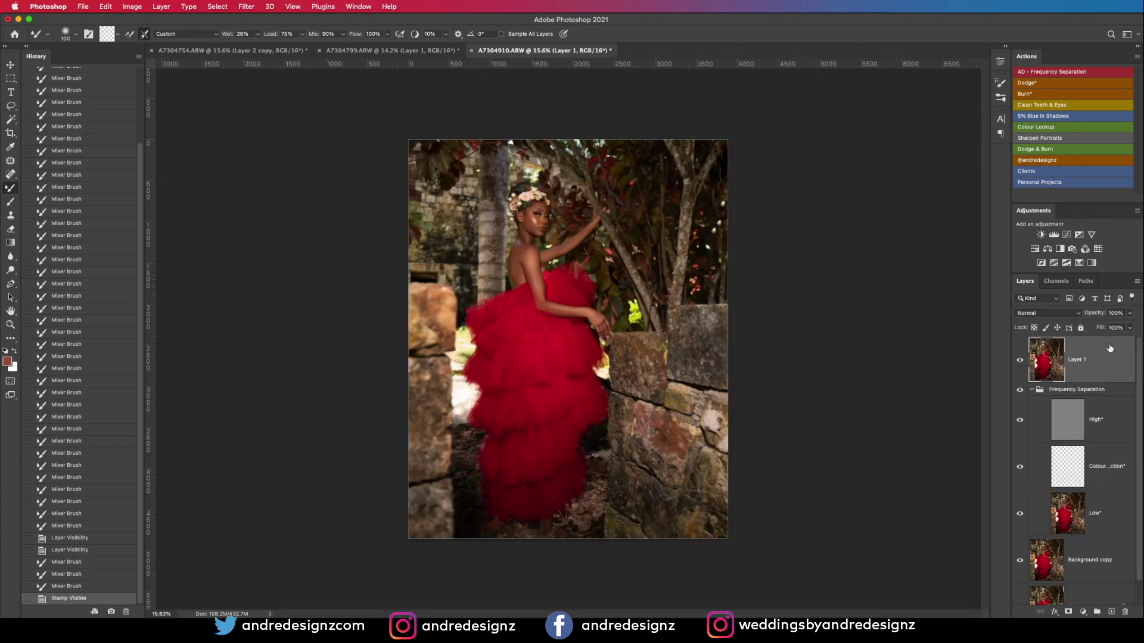
key("super+j")
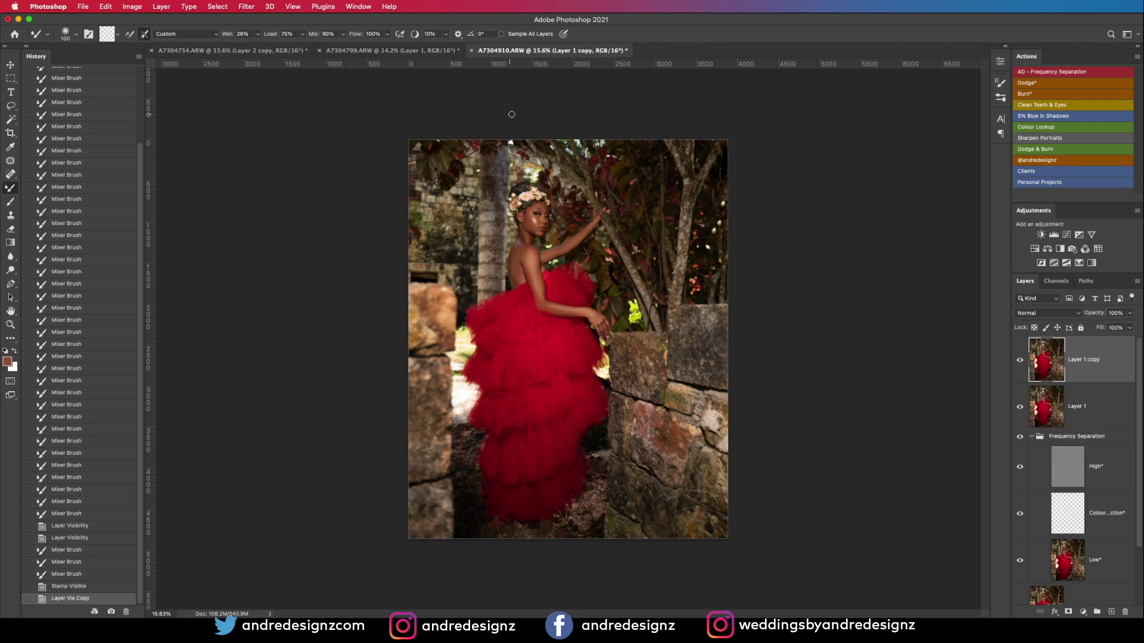
Step: Open the duplicate layer in the Camera Raw filter, try the Toni preset and replace it with the Natural colour preset
left_click(246, 7)
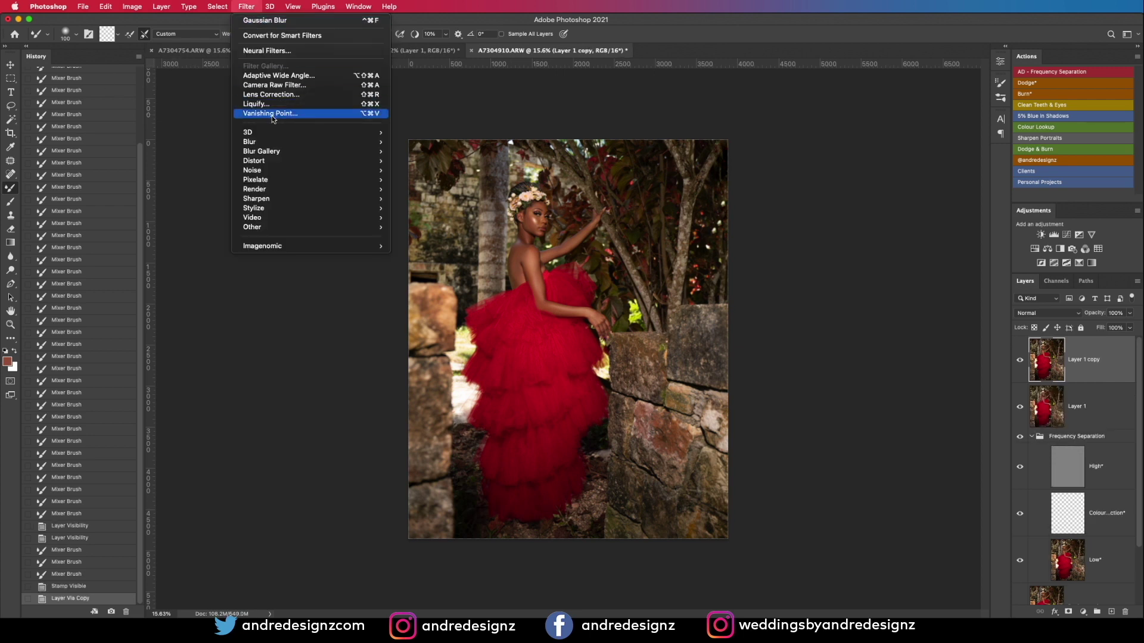
left_click(290, 85)
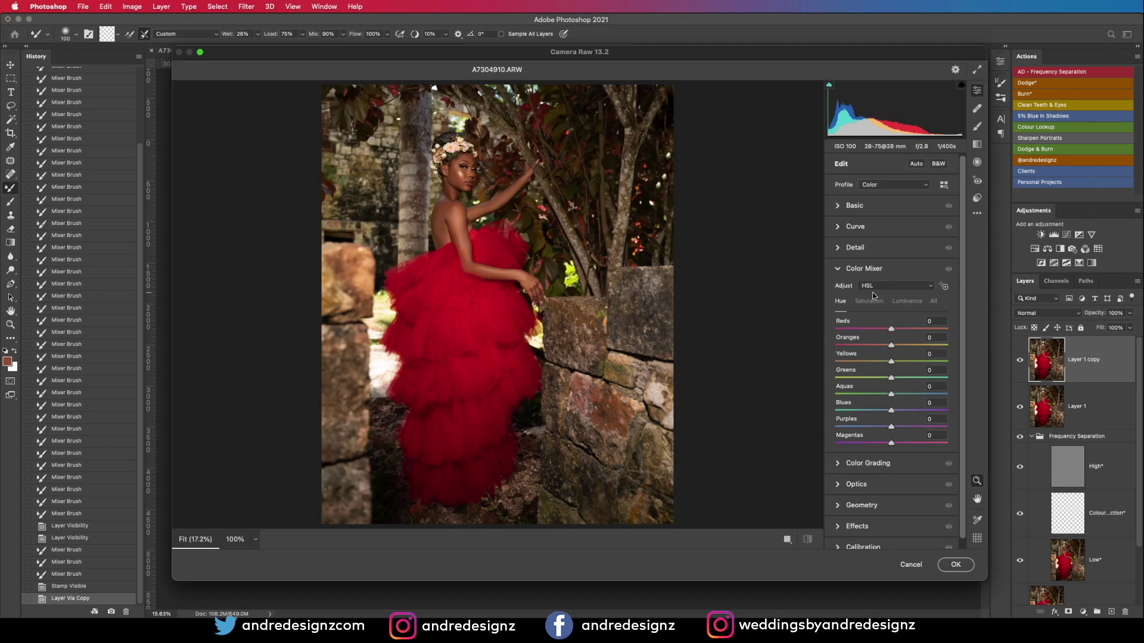
left_click(976, 200)
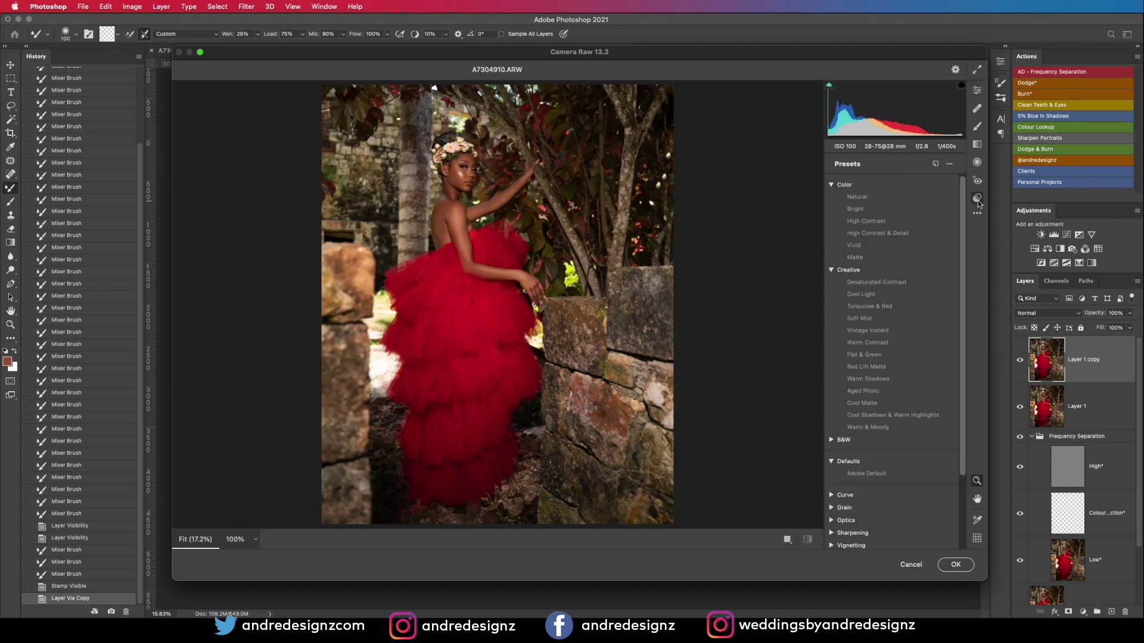
scroll(929, 327, "down", 3)
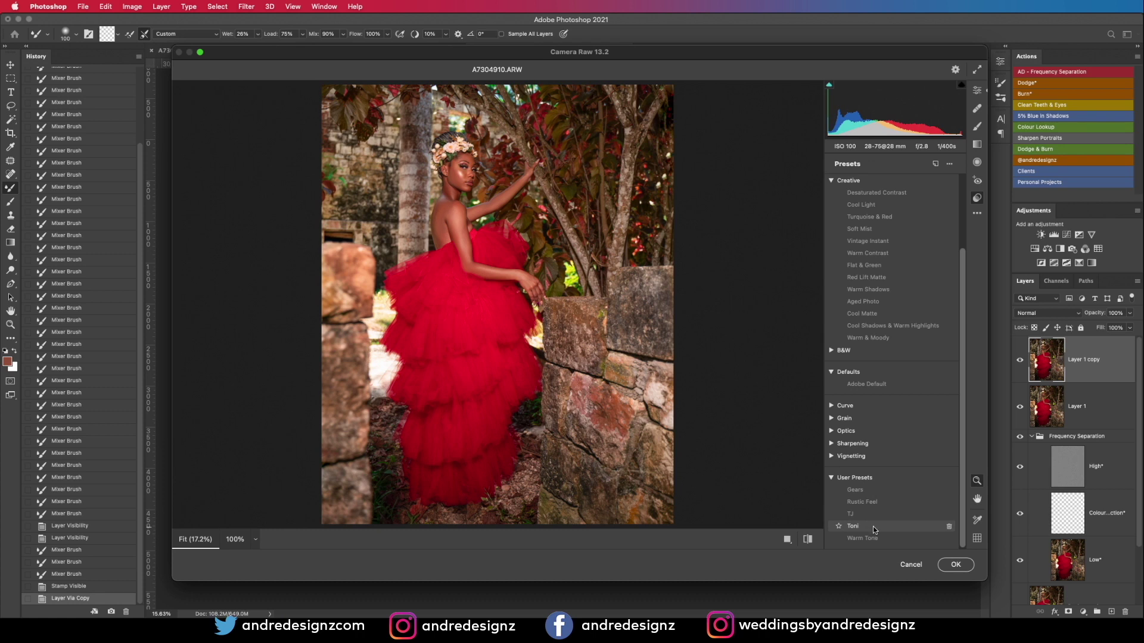
left_click(871, 528)
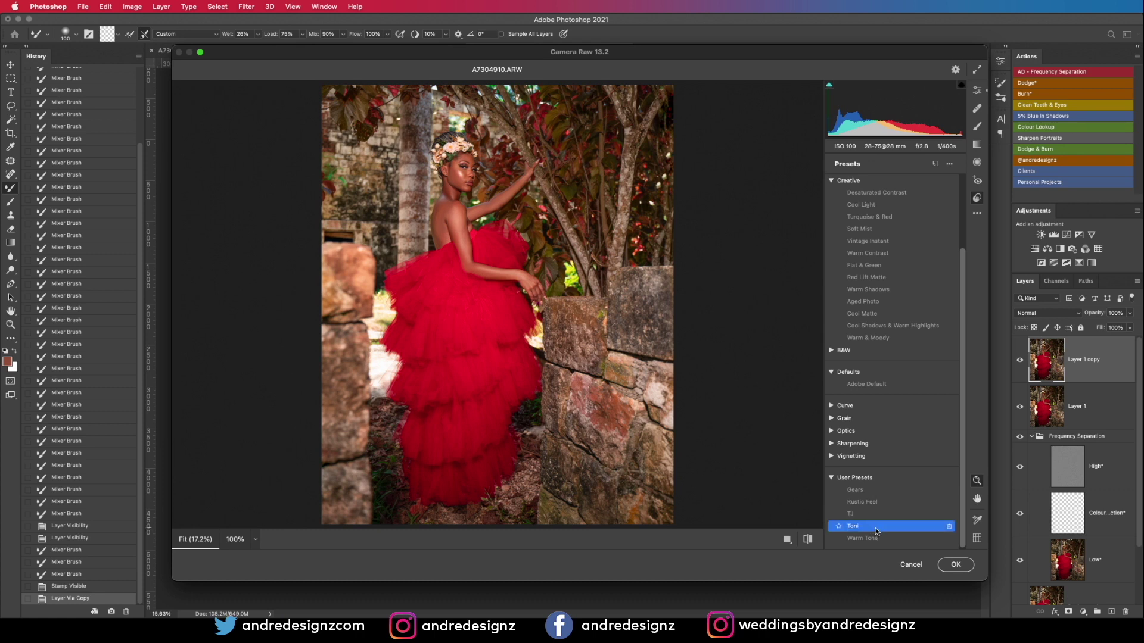
left_click_drag(964, 440, 996, 319)
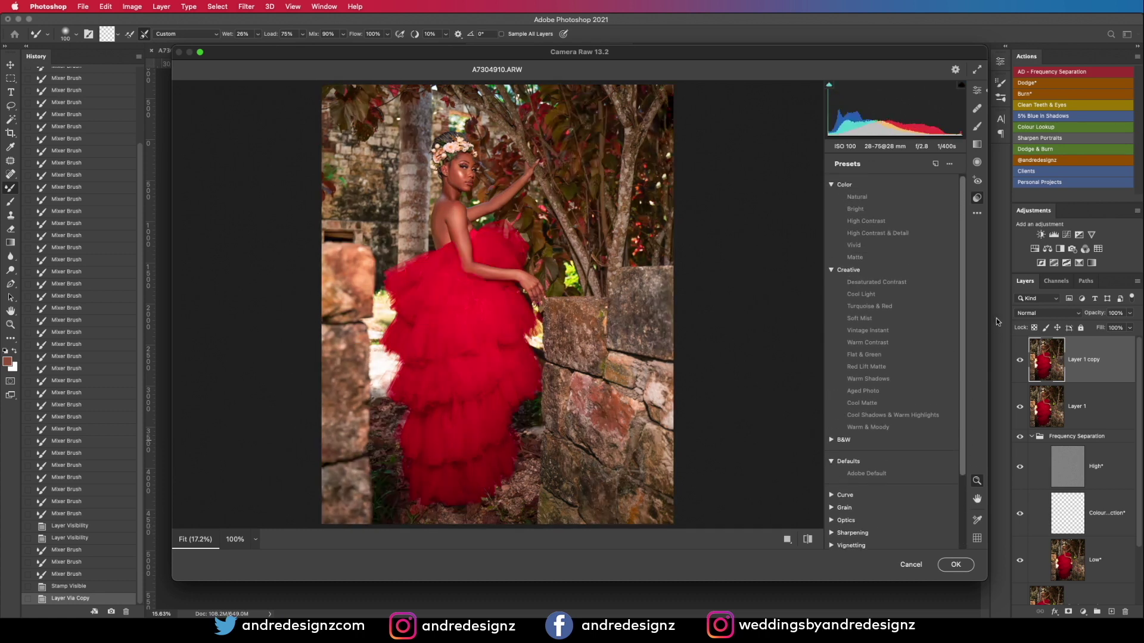
left_click(874, 197)
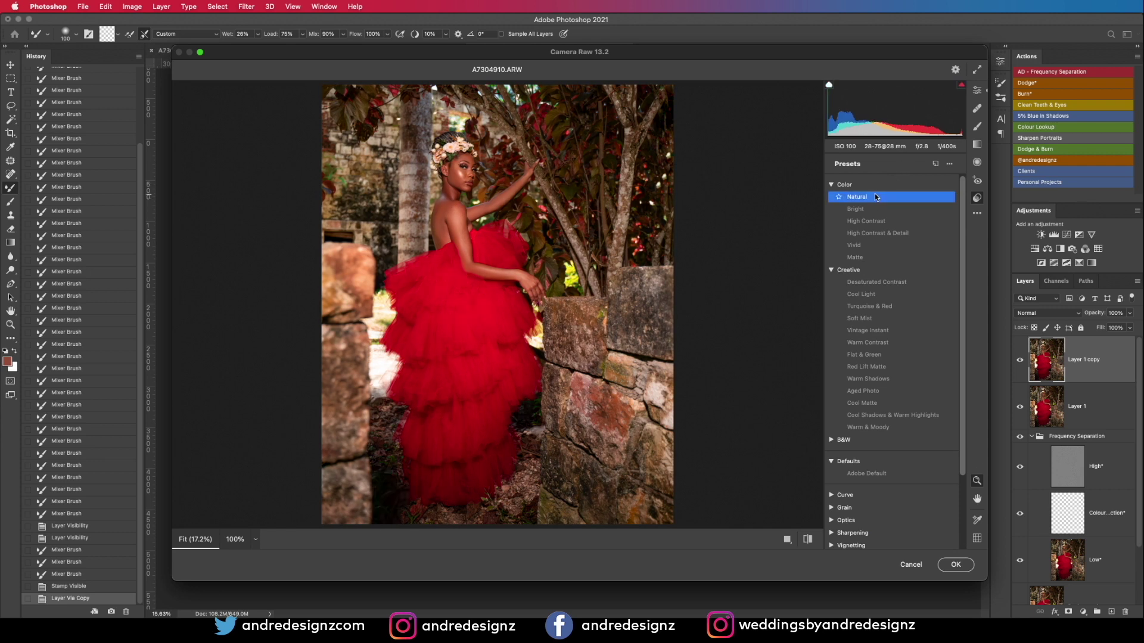
Step: Compare before and after side by side, set Exposure to +0.30 and apply the Camera Raw grade
left_click(807, 540)
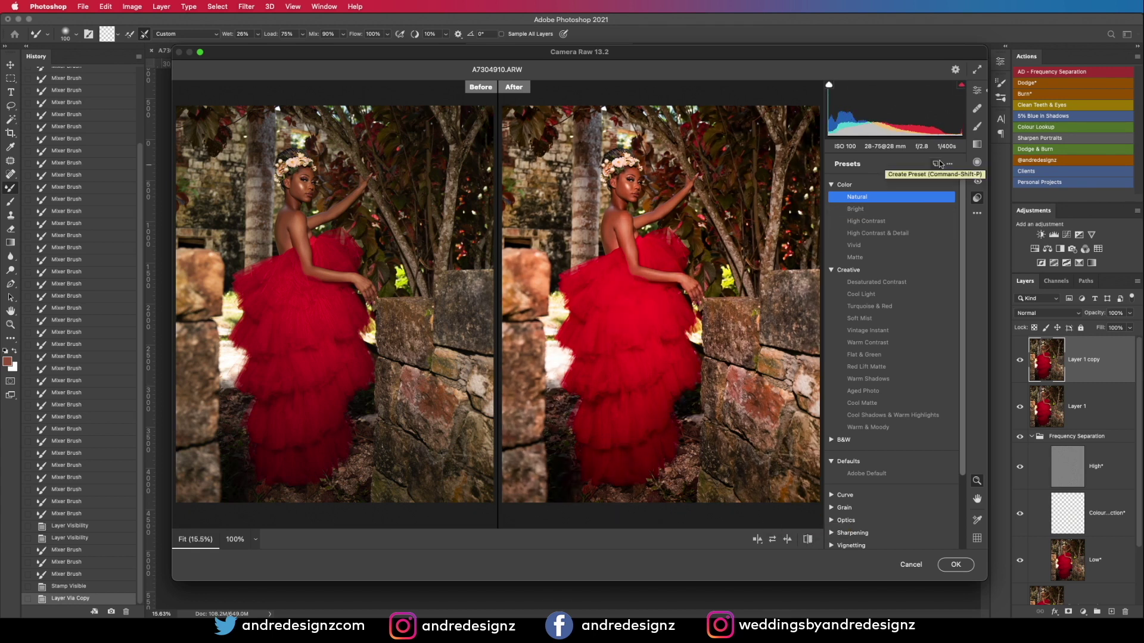
left_click(974, 93)
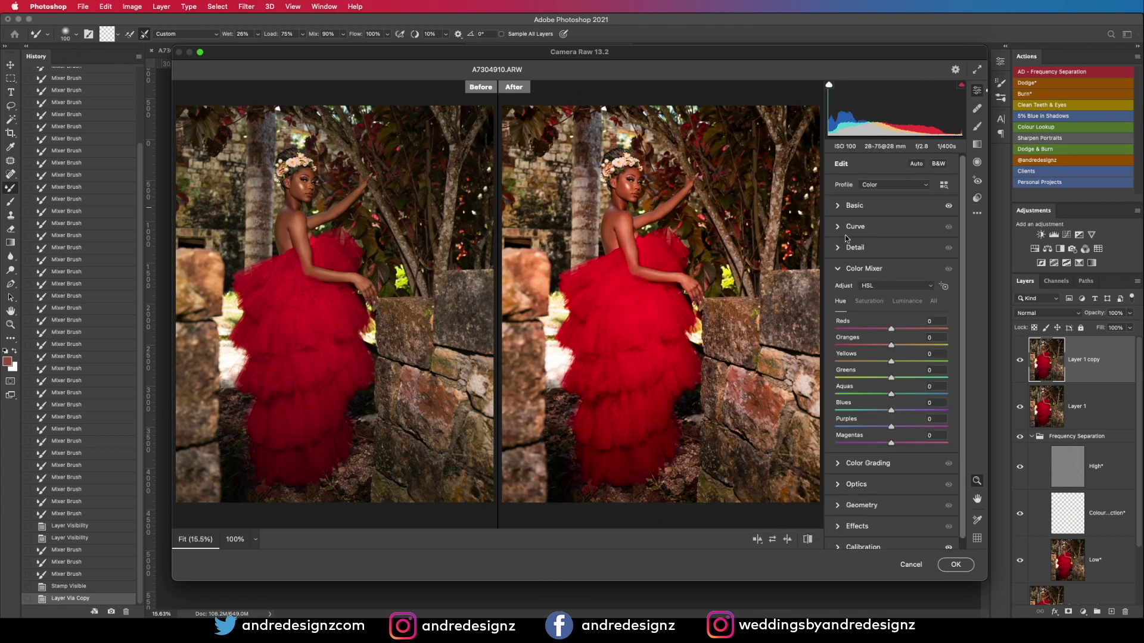
left_click(842, 206)
left_click_drag(897, 292, 890, 296)
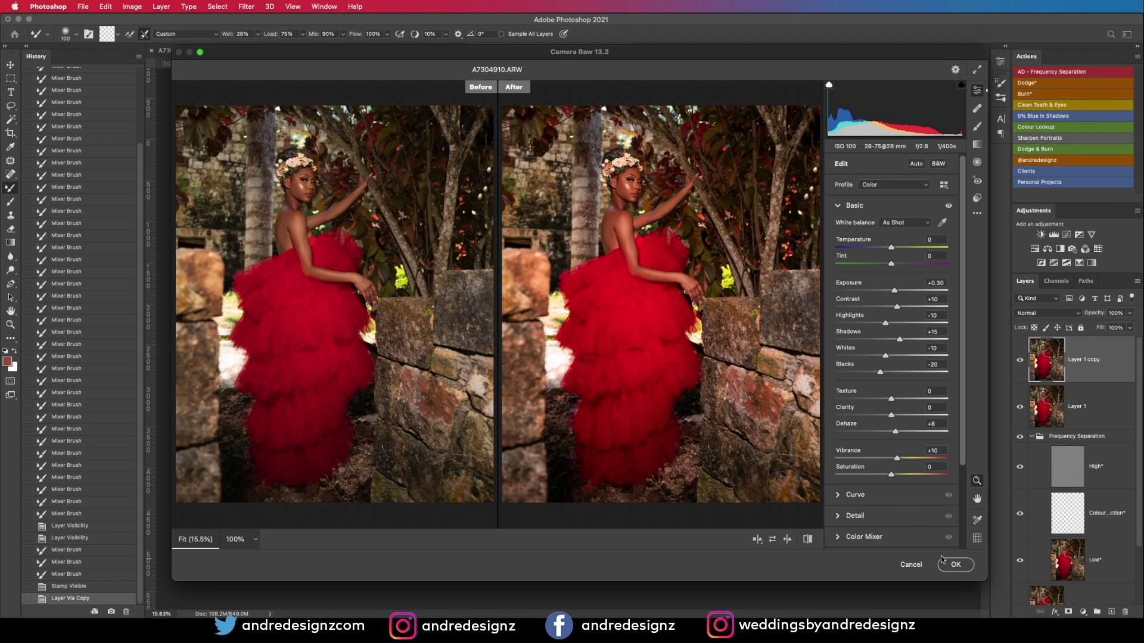
left_click(955, 566)
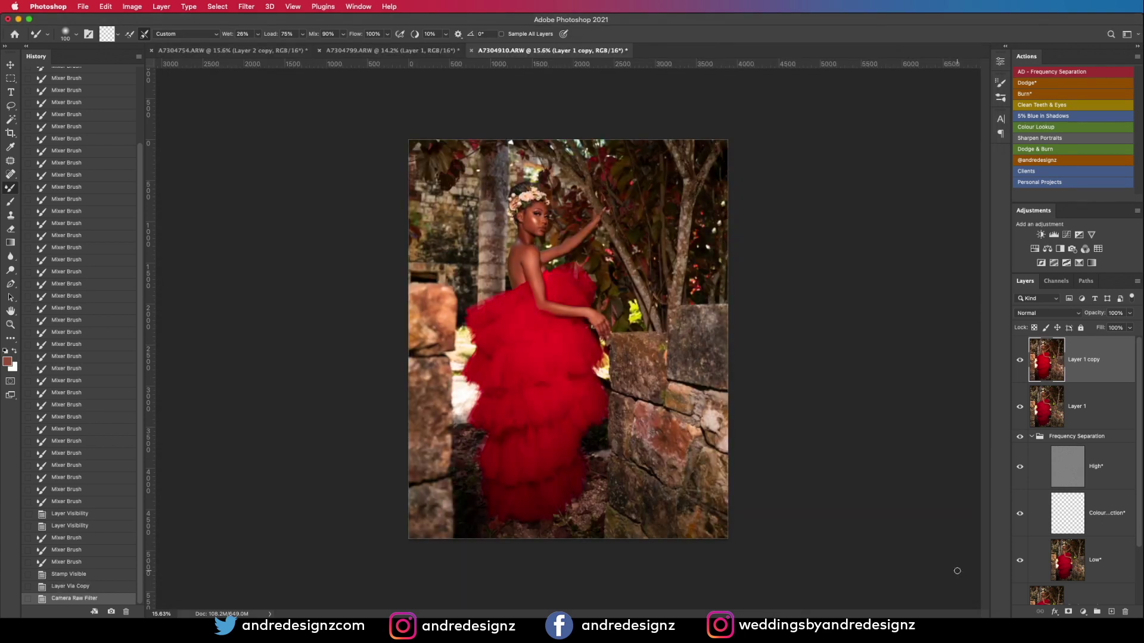
Step: Run the 5% Blue in Shadows action and set its Color Balance layer to 20% opacity
left_click(1045, 117)
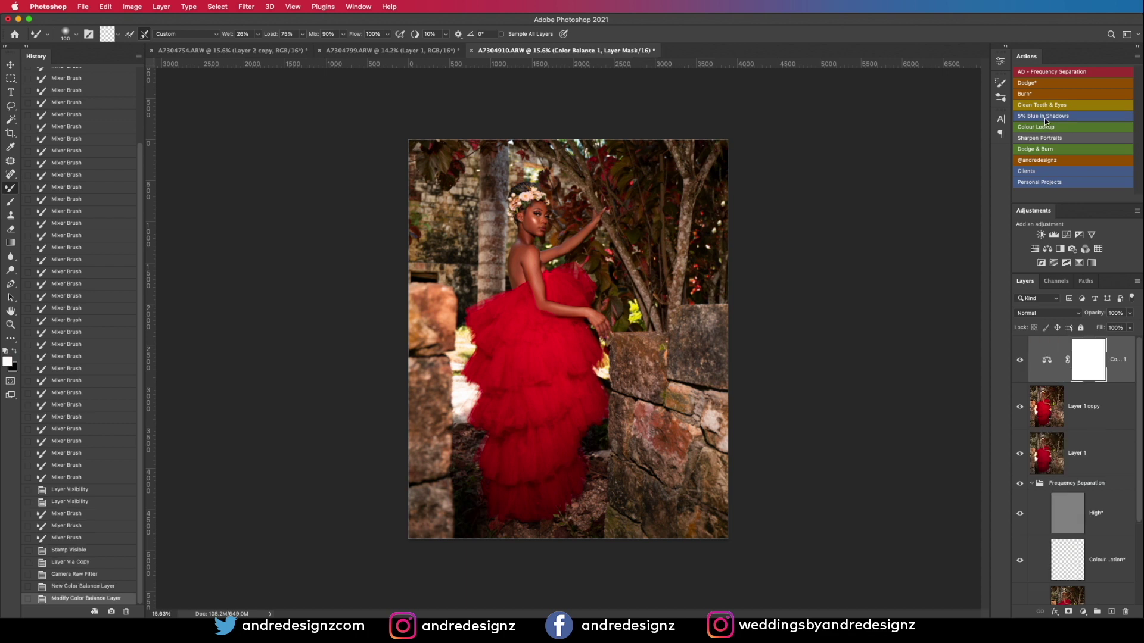
left_click(1115, 314)
type("20")
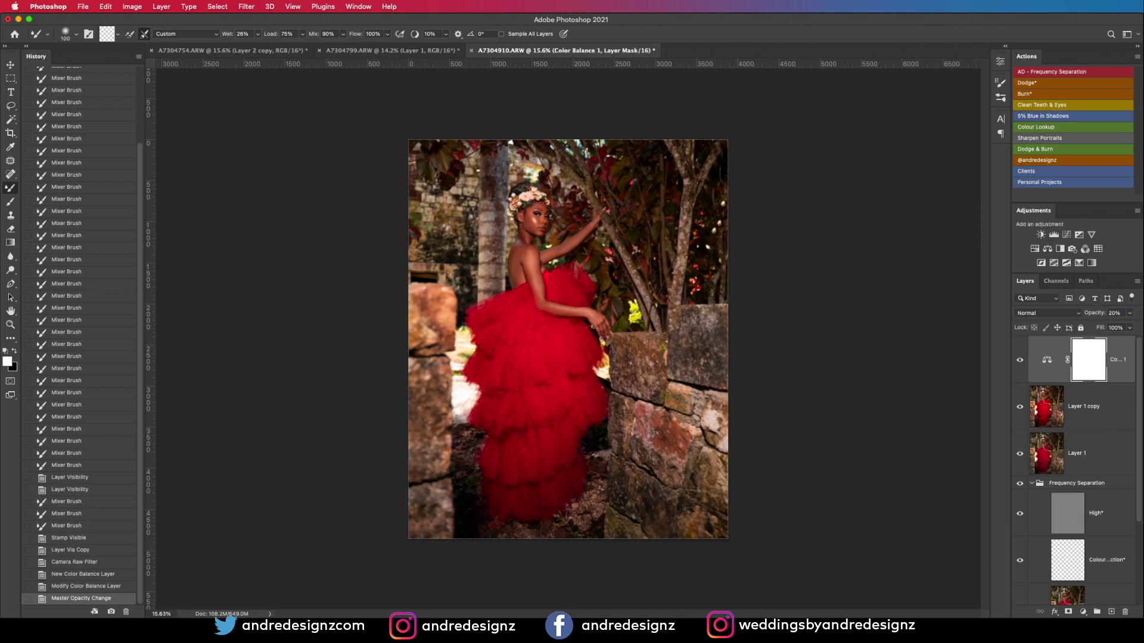
Step: Run the Colour Lookup action and set its Color Lookup layer to 10% opacity
left_click(1037, 129)
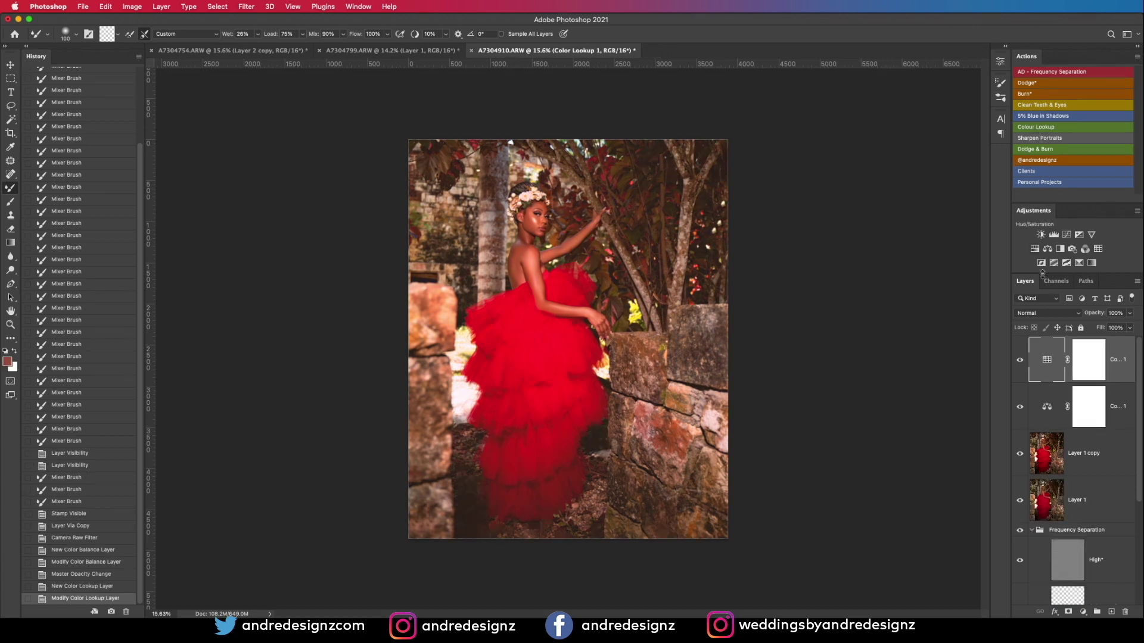
left_click(1113, 313)
type("10")
key("Return")
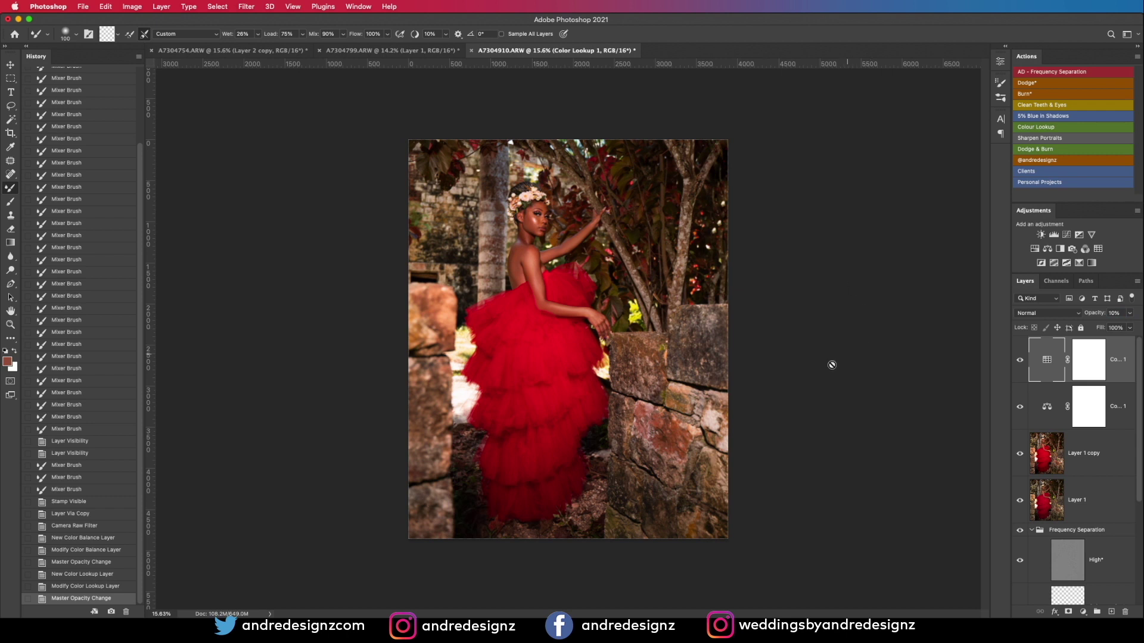
left_click(796, 389)
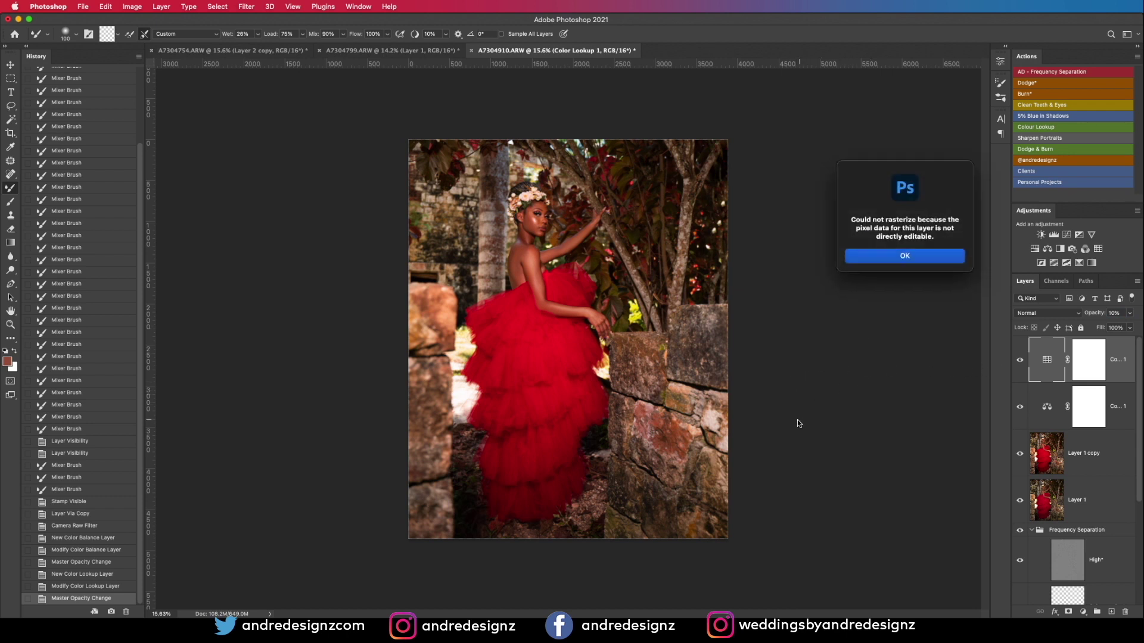
left_click(923, 263)
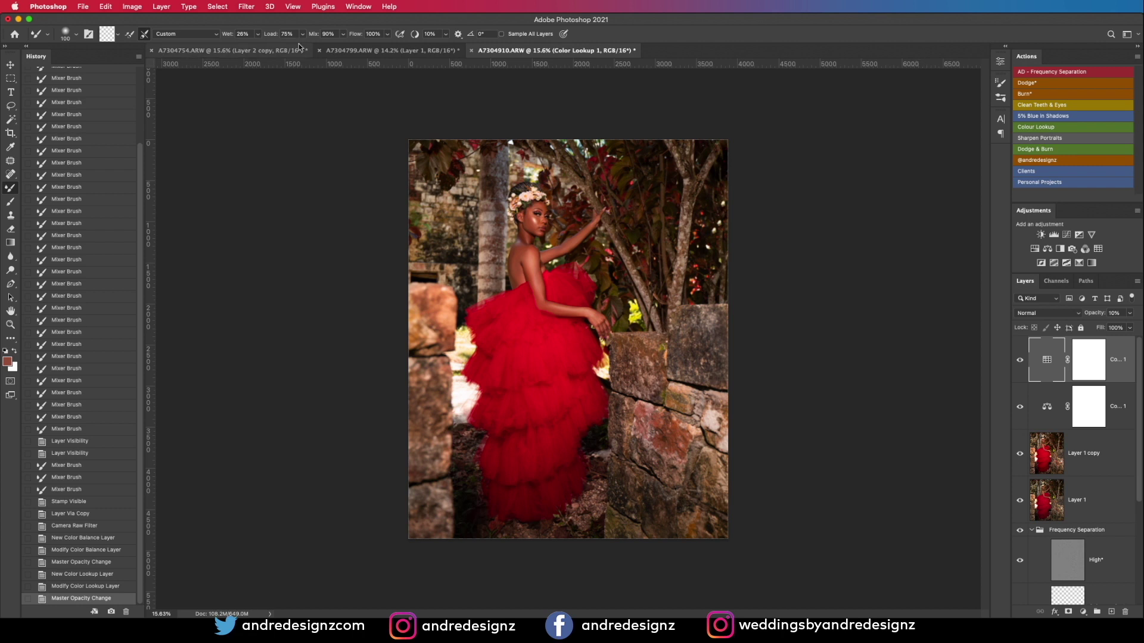
Step: Switch to the A7304754.ARW portrait and run the AD - Frequency Separation action with a Gaussian Blur radius of 6.4 pixels
left_click(251, 51)
key("super+0")
scroll(627, 292, "up", 5)
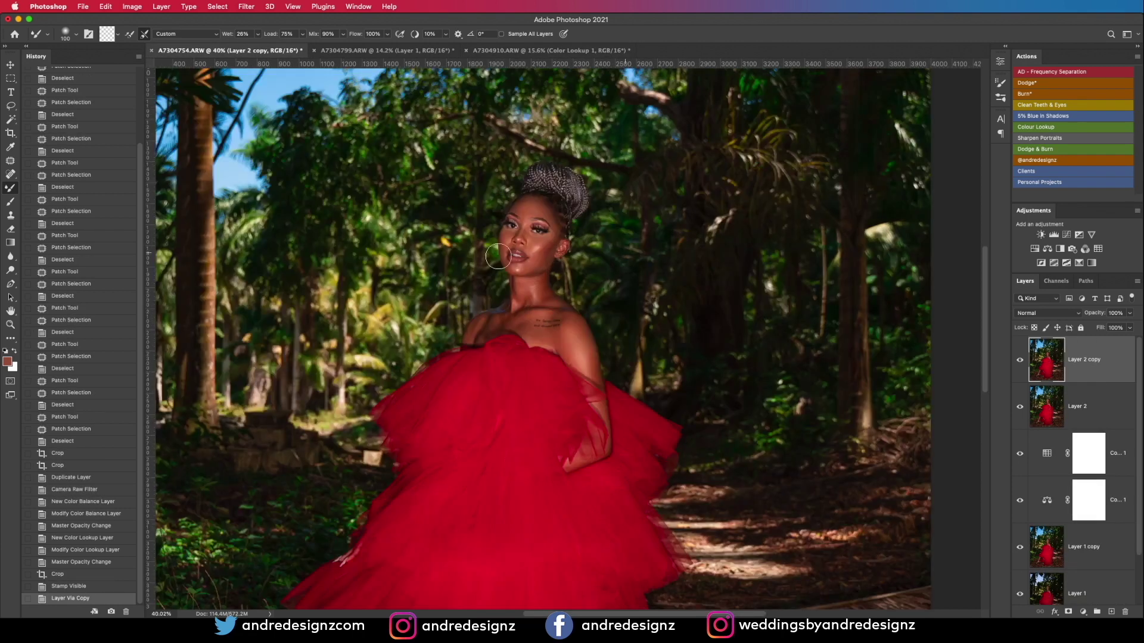
scroll(425, 274, "down", 2)
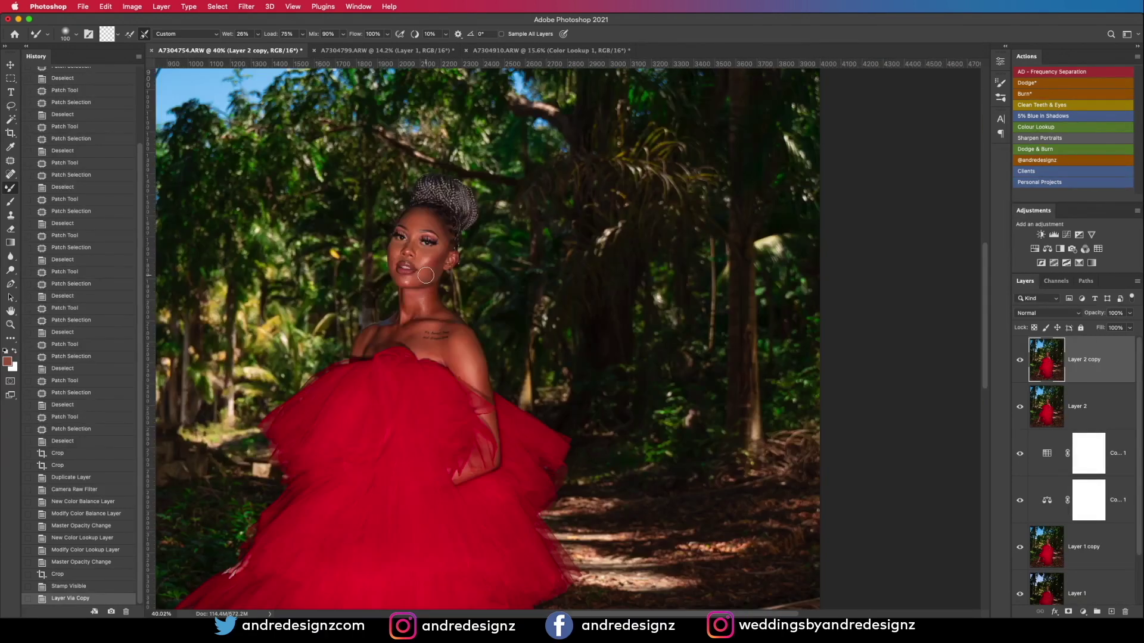
scroll(426, 275, "up", 3)
scroll(442, 337, "down", 1)
scroll(441, 337, "down", 8)
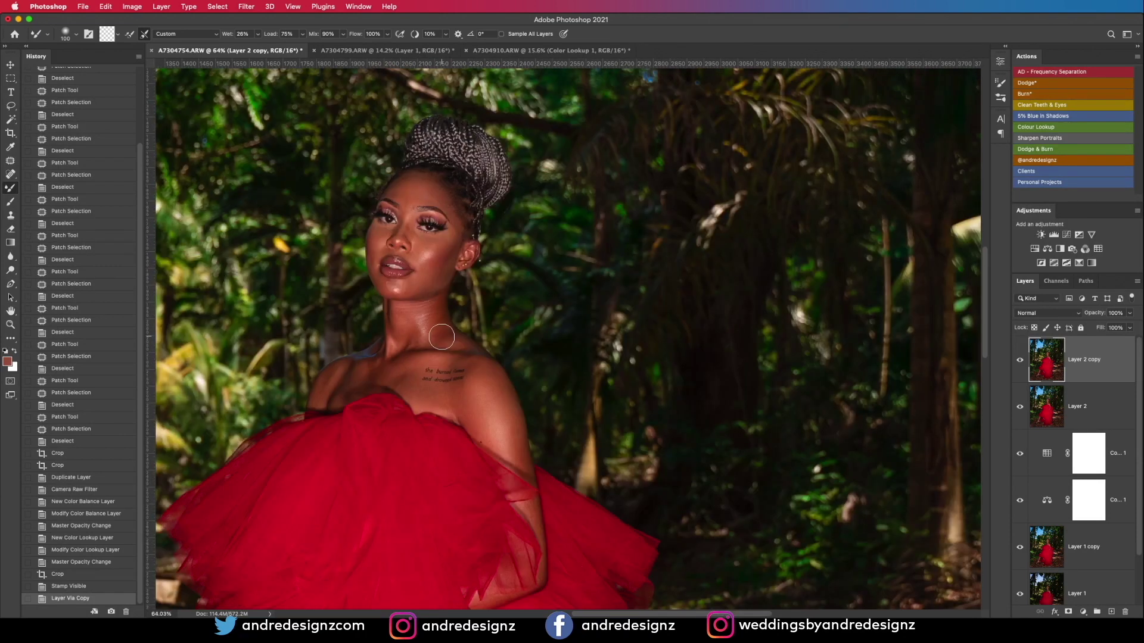
scroll(519, 364, "up", 4)
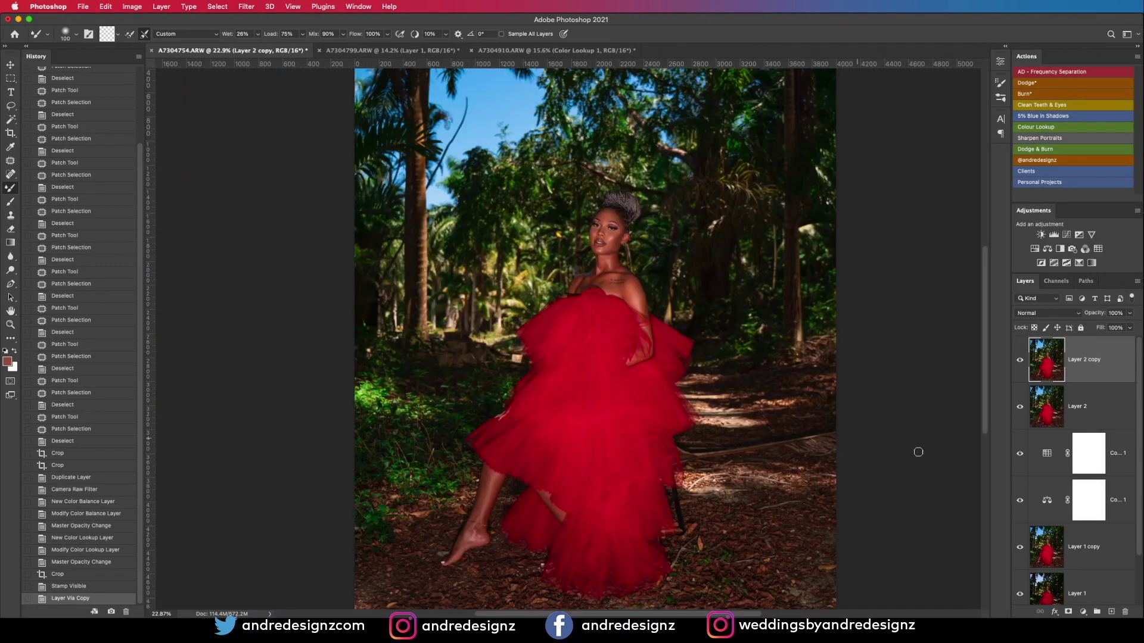
scroll(1101, 465, "down", 3)
scroll(1101, 466, "up", 3)
left_click(1076, 74)
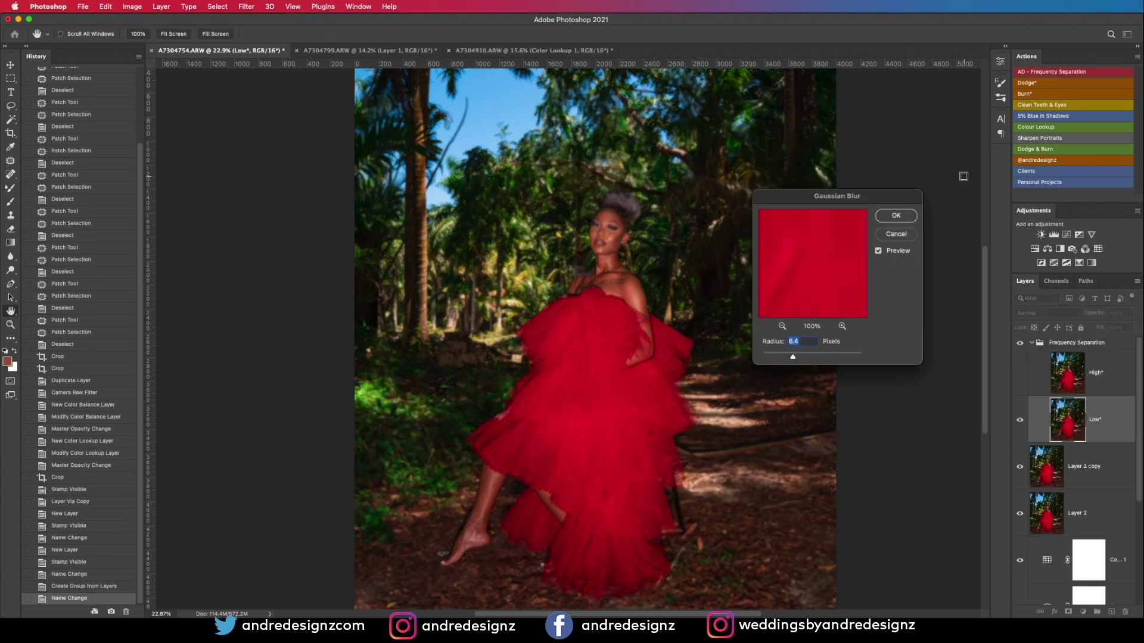
left_click(898, 217)
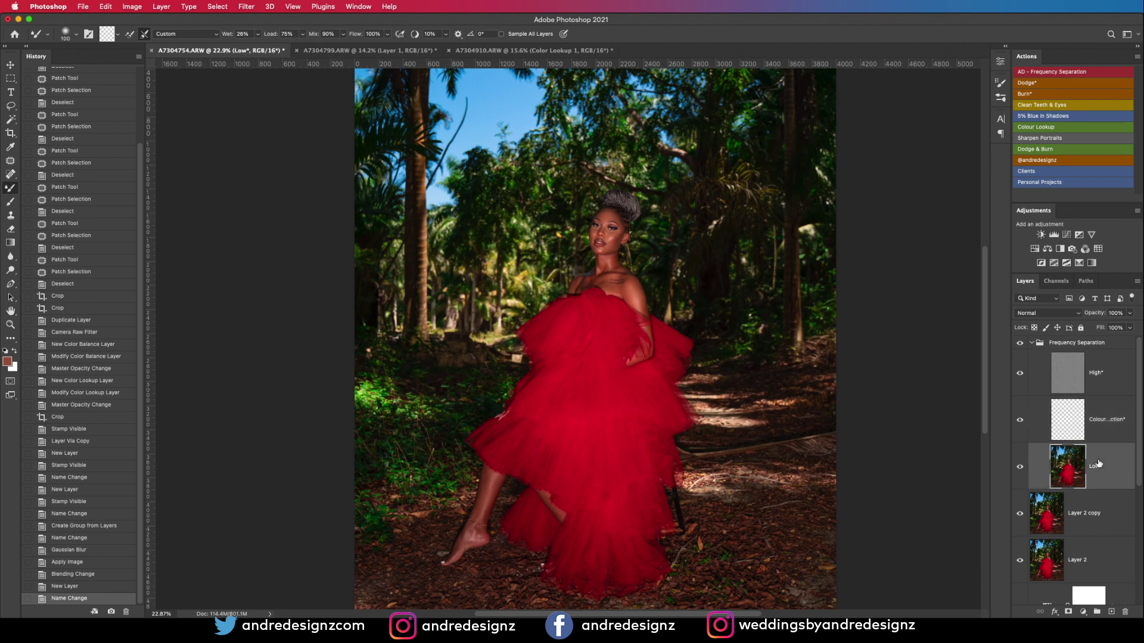
Step: Smooth the skin tones on the shoulder, chest, face and neck with the Mixer Brush on the Low layer
scroll(643, 294, "up", 5)
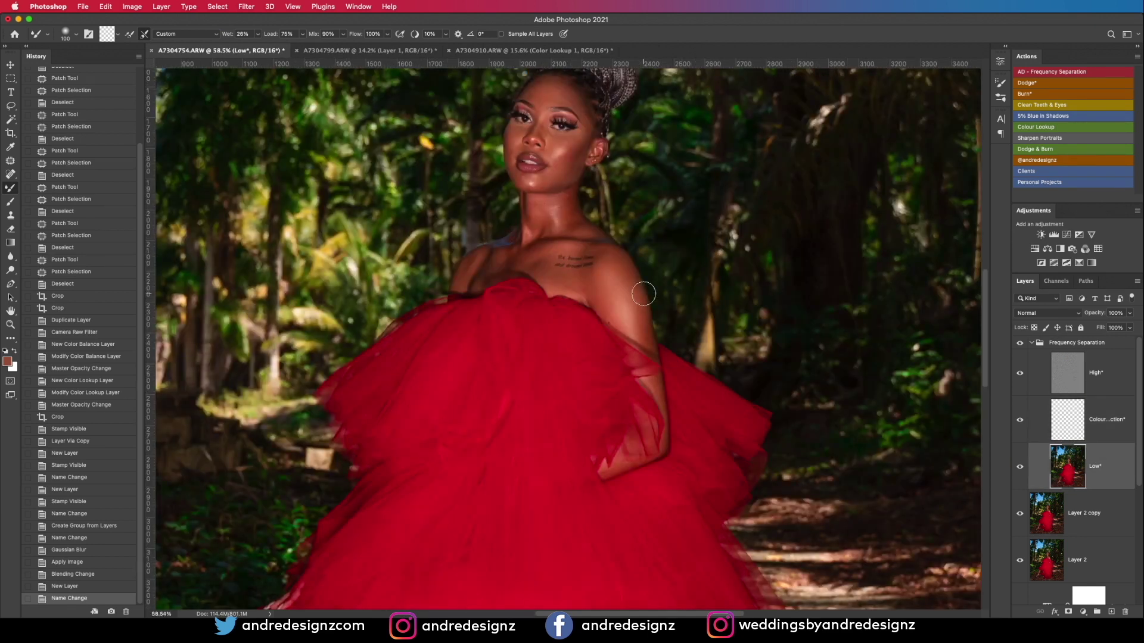
mouse_move(617, 306)
left_mouse_down()
mouse_move(642, 328)
mouse_move(625, 284)
mouse_move(604, 300)
mouse_move(575, 275)
left_mouse_up()
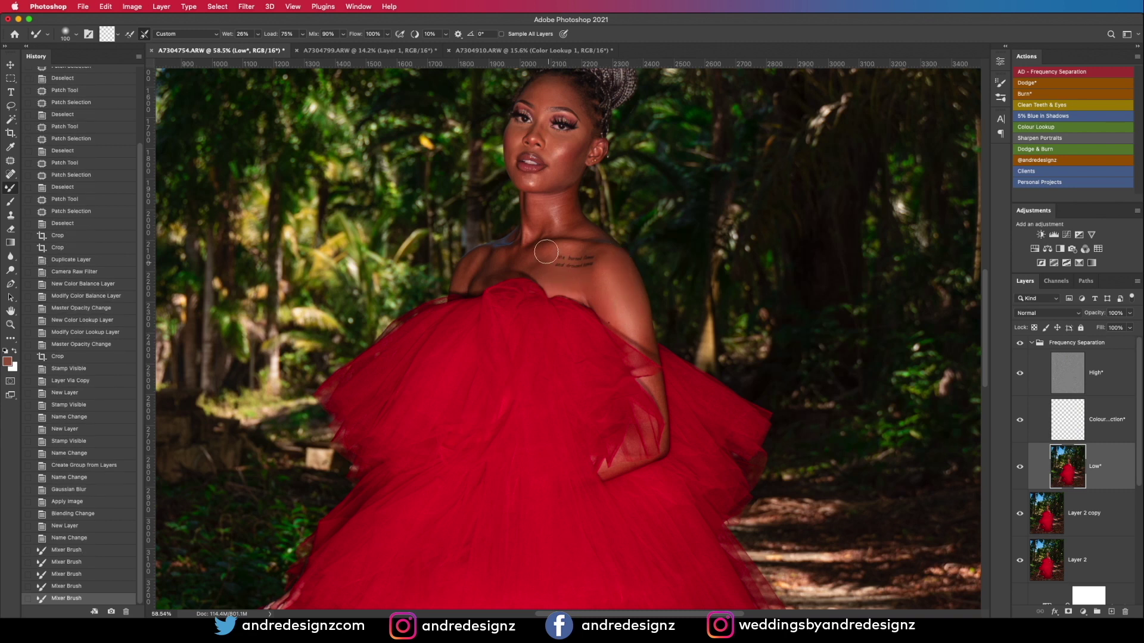
left_click_drag(570, 155, 540, 188)
left_click_drag(552, 90, 529, 91)
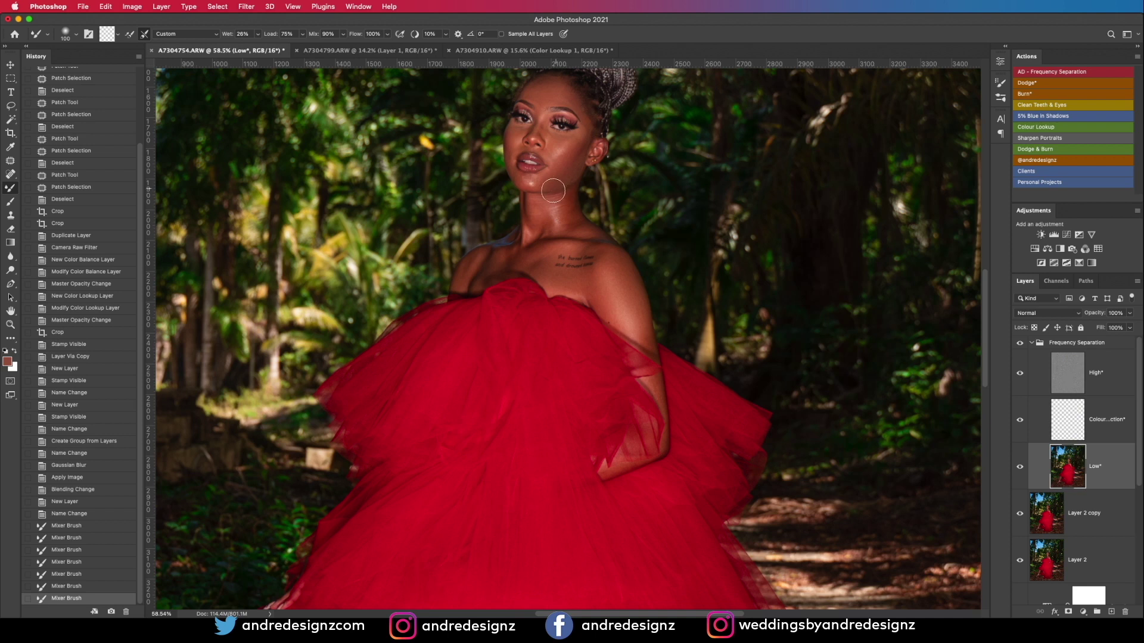
left_click_drag(547, 214, 559, 227)
left_click_drag(497, 272, 469, 267)
Step: Blend the skin tones along the woman's legs and foot with the Mixer Brush on the Low layer
left_click_drag(559, 505, 536, 239)
left_click_drag(454, 596, 554, 302)
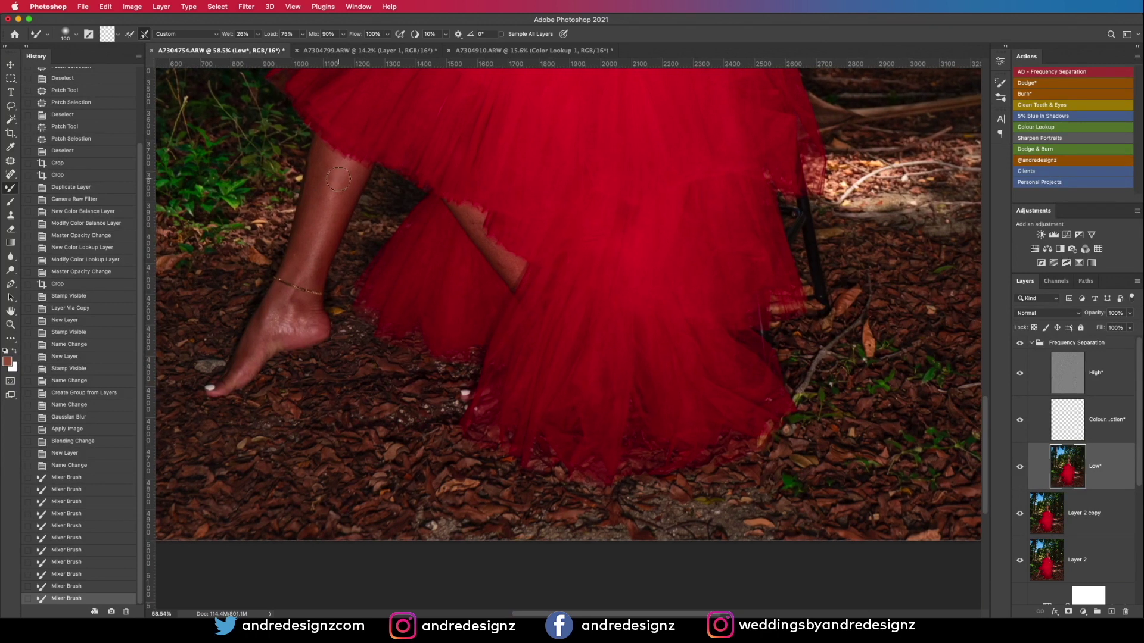
left_click_drag(317, 237, 309, 262)
left_click_drag(331, 199, 307, 265)
left_click_drag(326, 190, 301, 274)
mouse_move(325, 206)
left_mouse_down()
mouse_move(303, 270)
mouse_move(322, 256)
left_mouse_up()
mouse_move(290, 324)
left_mouse_down()
mouse_move(267, 353)
mouse_move(282, 335)
left_mouse_up()
left_click_drag(512, 274, 490, 239)
Step: Patch skin texture blemishes on the leg exposed between the dress folds, working on the High layer with the Patch tool
scroll(488, 206, "up", 5)
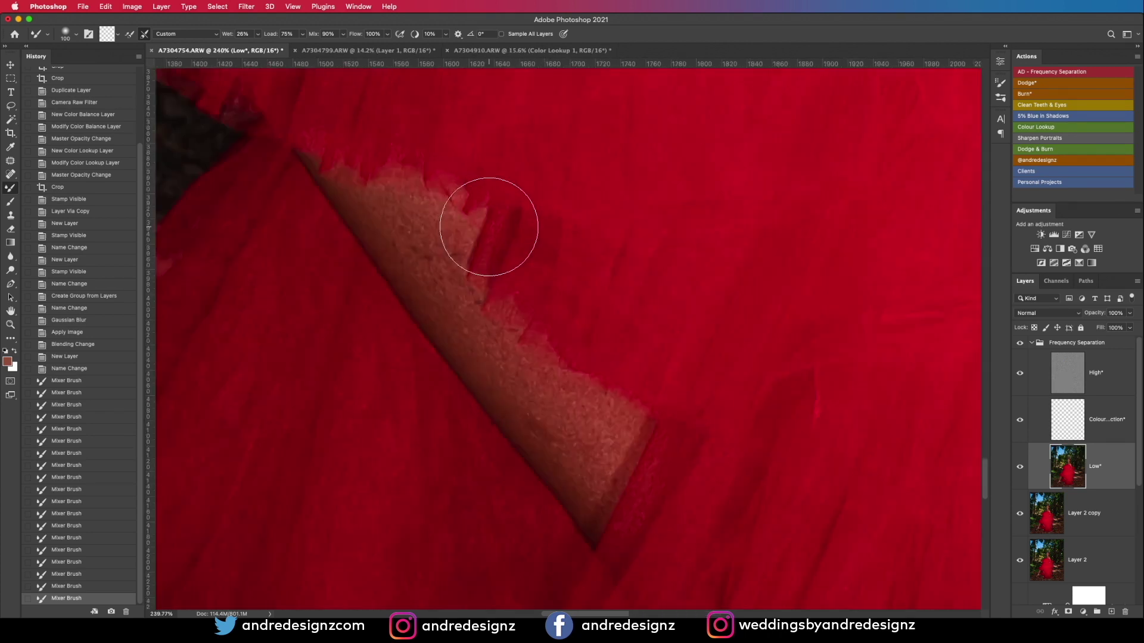
key("j")
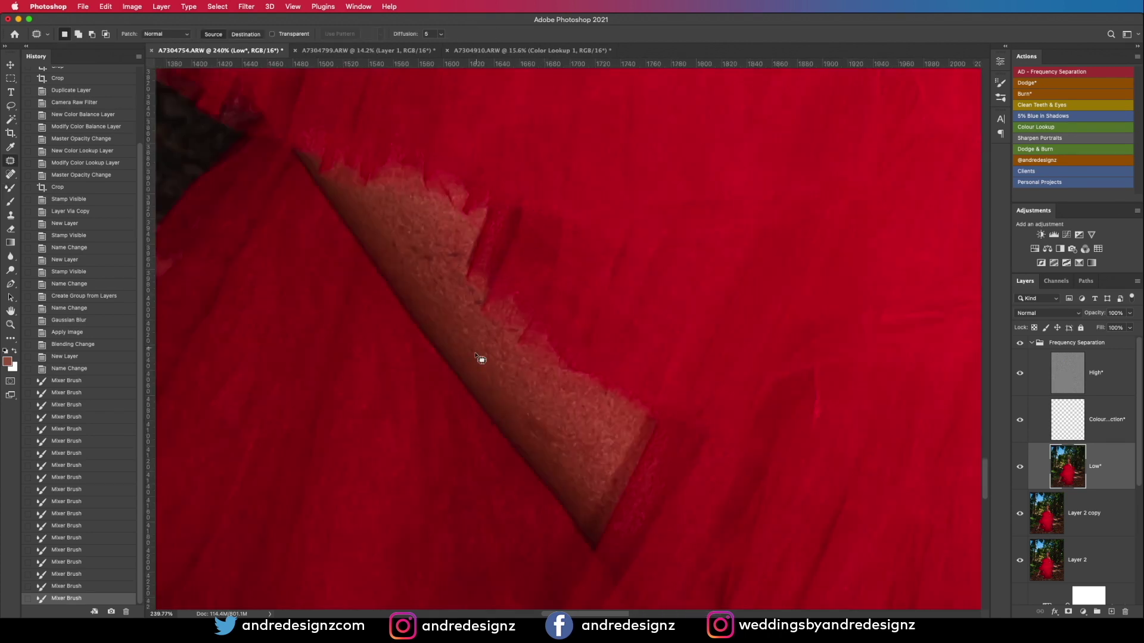
left_click(1059, 385)
mouse_move(538, 436)
left_mouse_down()
mouse_move(534, 445)
mouse_move(511, 383)
left_mouse_up()
key("super+d")
mouse_move(431, 240)
left_mouse_down()
mouse_move(448, 275)
mouse_move(472, 253)
mouse_move(462, 242)
left_mouse_up()
key("super+d")
mouse_move(460, 250)
left_mouse_down()
mouse_move(455, 230)
mouse_move(414, 235)
mouse_move(401, 247)
mouse_move(411, 262)
left_mouse_up()
key("super+d")
key("super+d")
left_click_drag(420, 270, 422, 276)
key("super+0")
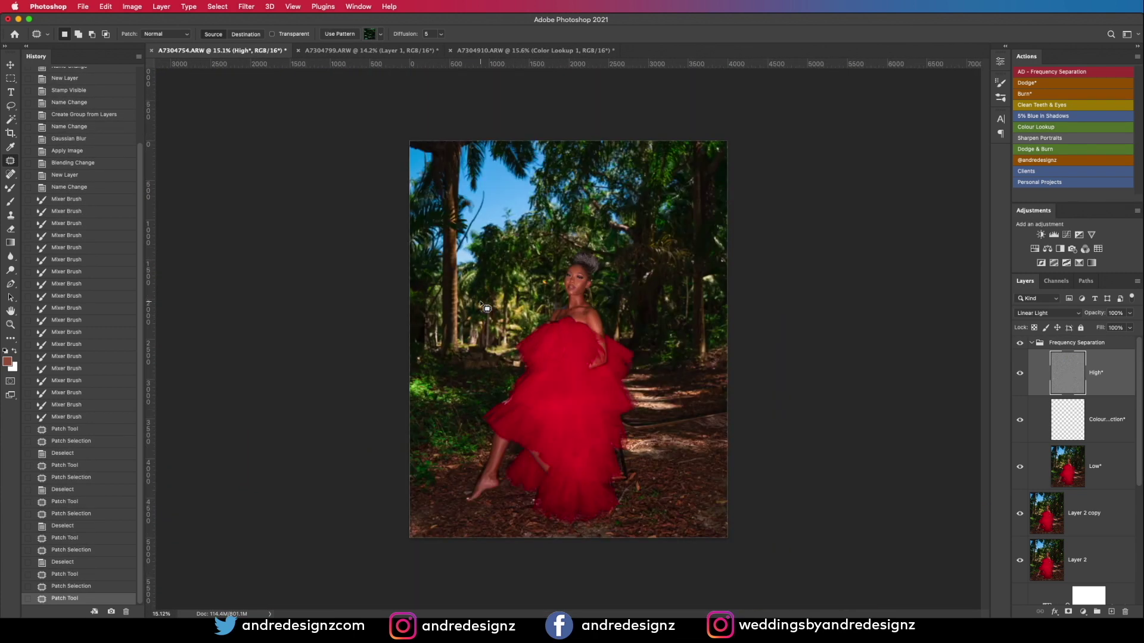
left_click(1037, 161)
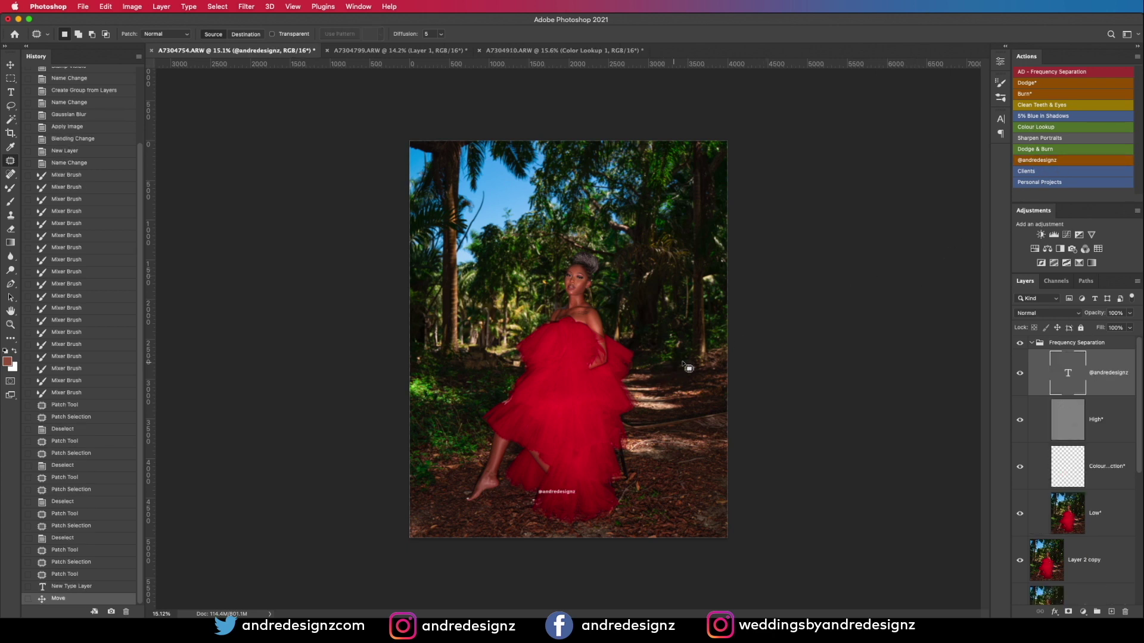
left_click(1001, 120)
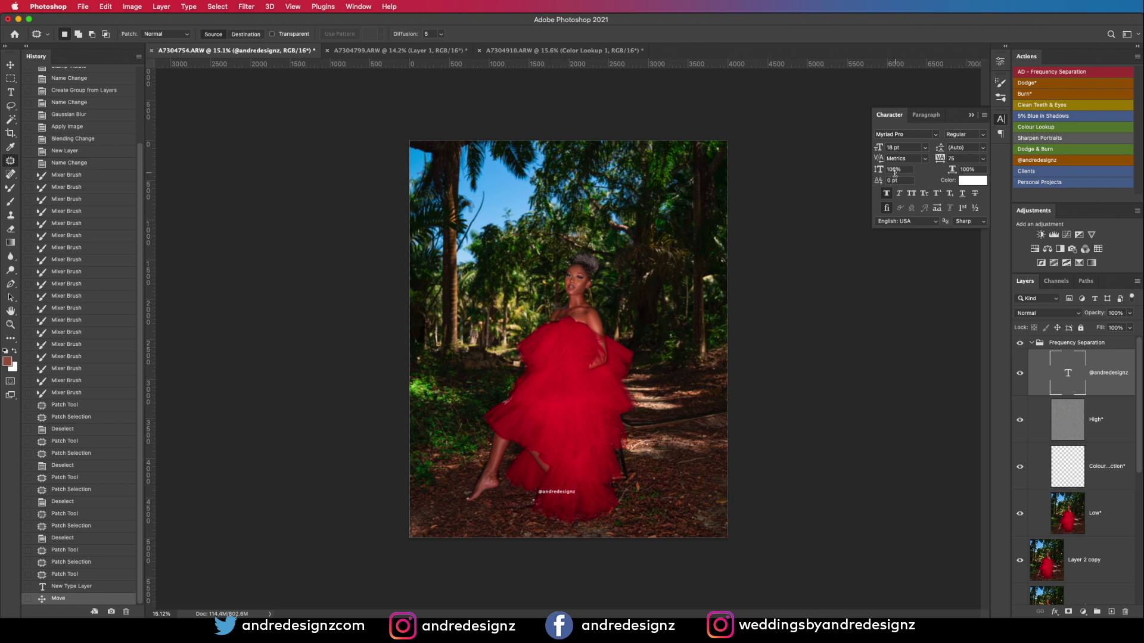
left_click(892, 147)
type("24")
key("Return")
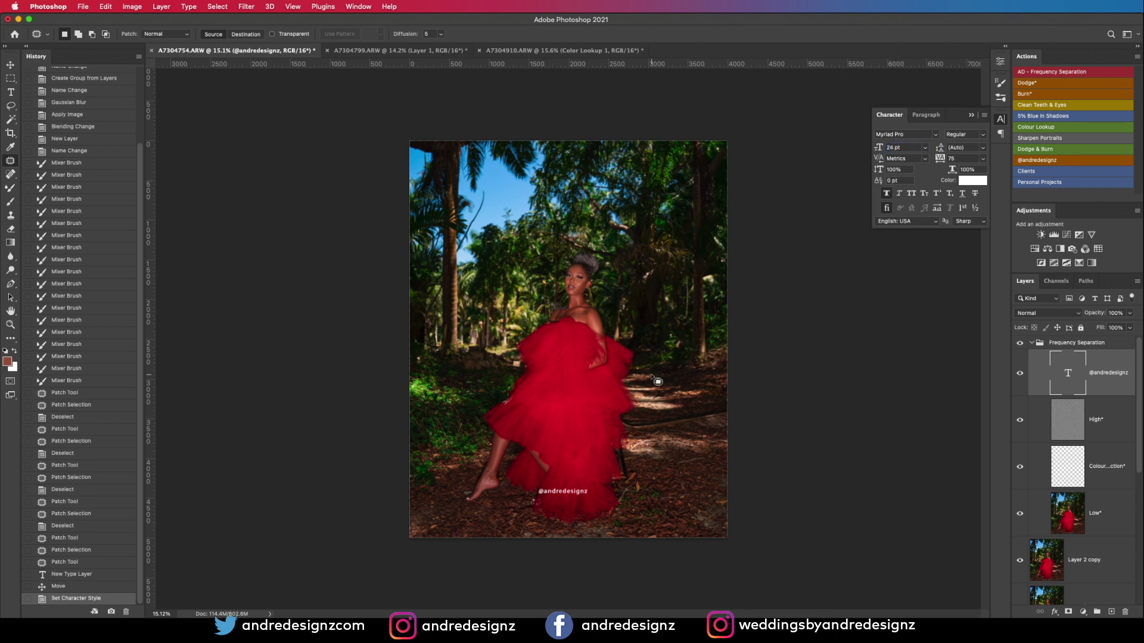
key("v")
left_click_drag(564, 492, 689, 386)
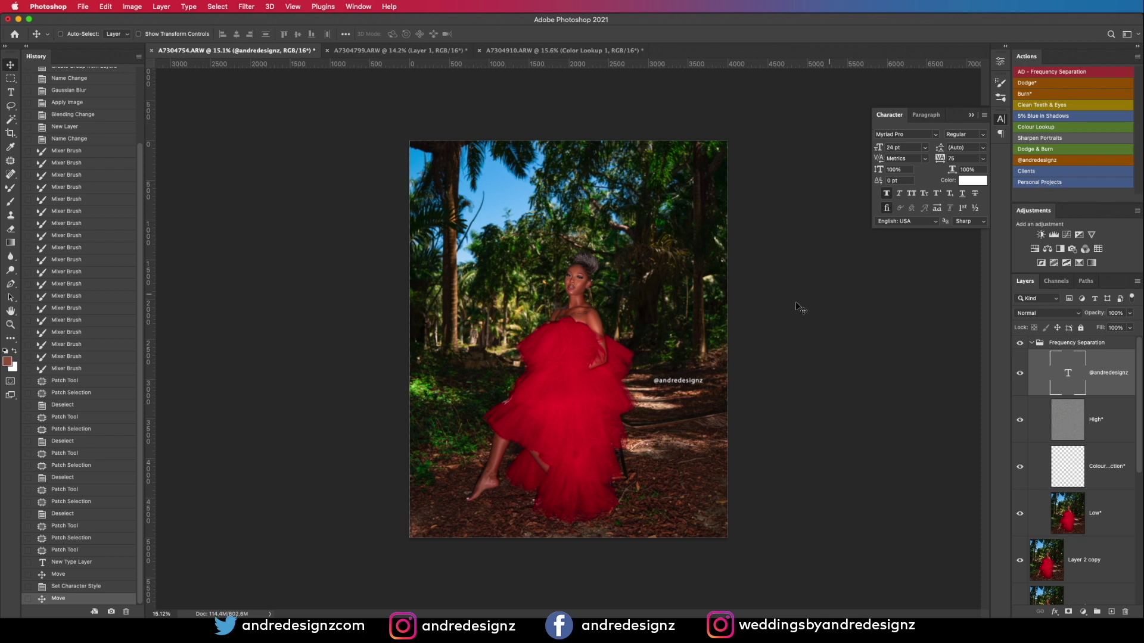
Step: Copy the watermark text layer into the A7304799.ARW portrait and place it beside the dress, above the log
left_click_drag(661, 379, 649, 371)
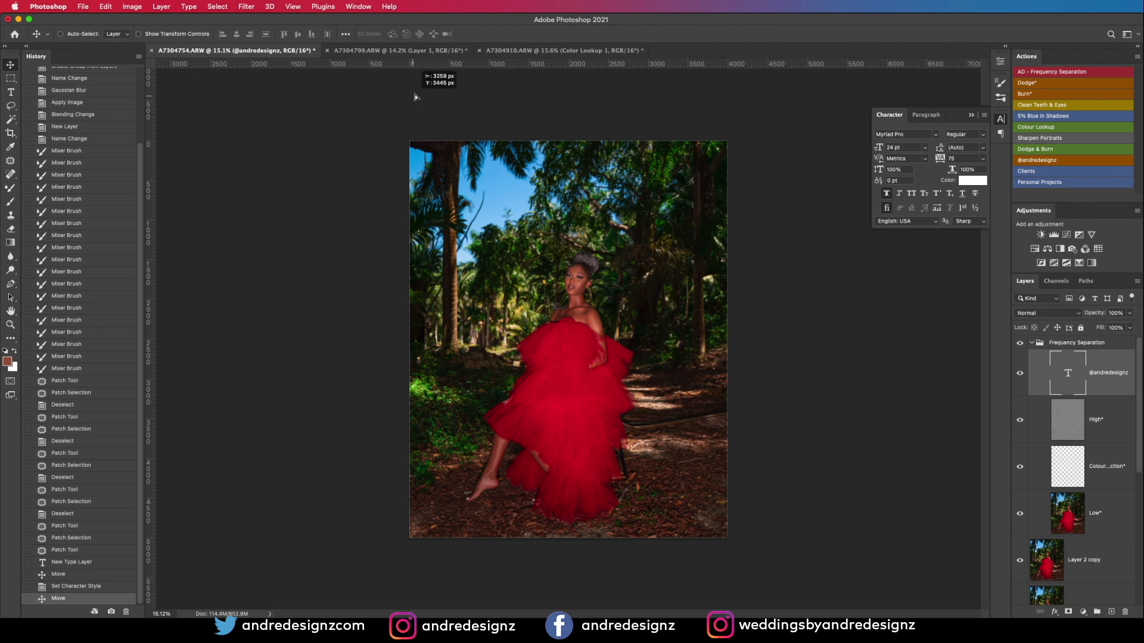
left_click(415, 51)
left_click_drag(605, 325, 691, 342)
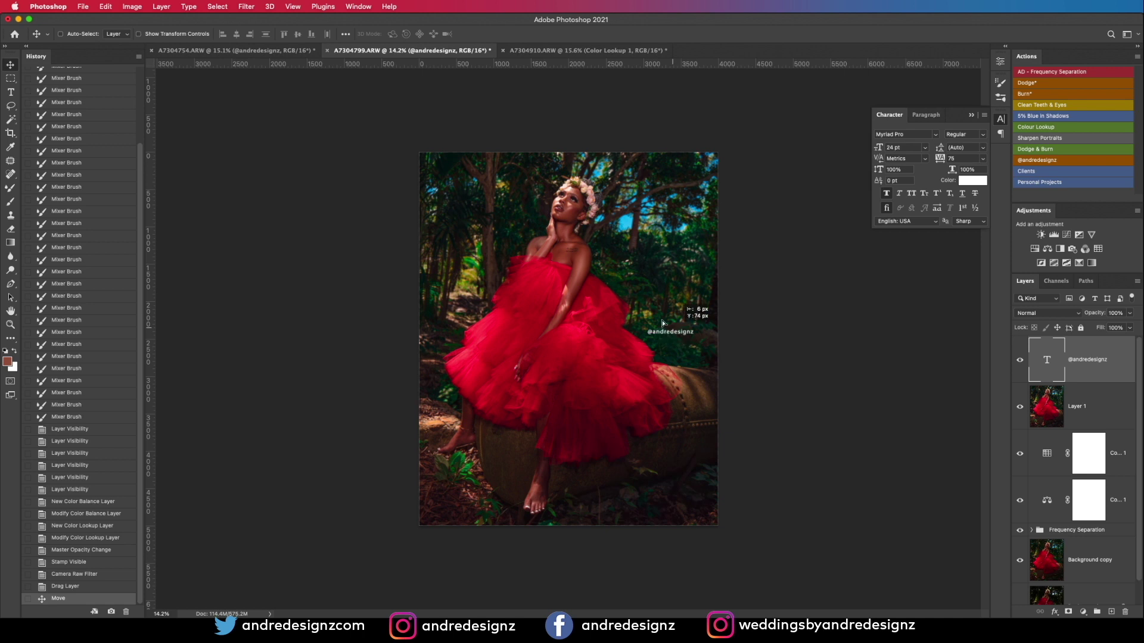
Step: Copy the watermark text layer into the A7304910.ARW portrait and place it in the photo's upper-right corner
left_click(599, 51)
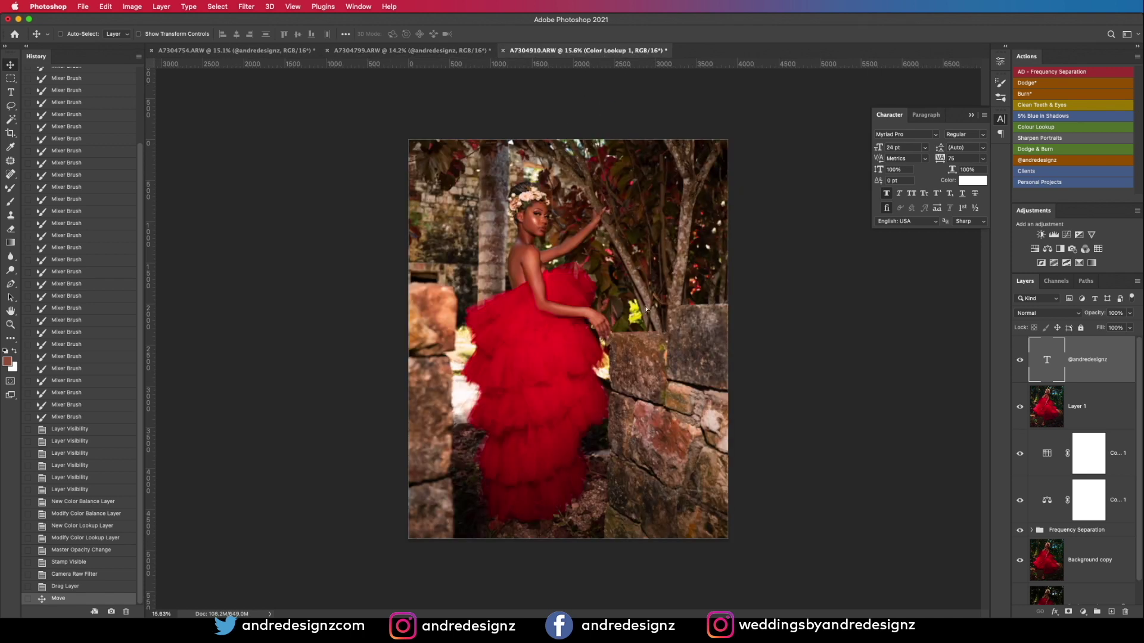
left_click_drag(629, 353, 669, 373)
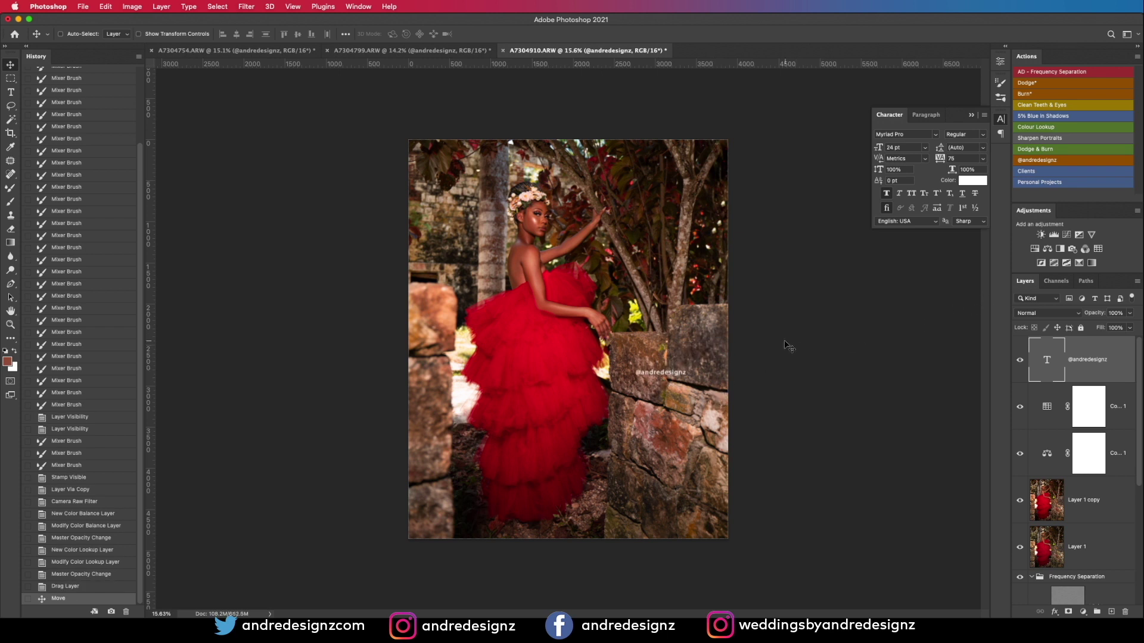
left_click_drag(674, 377, 707, 153)
left_click(81, 6)
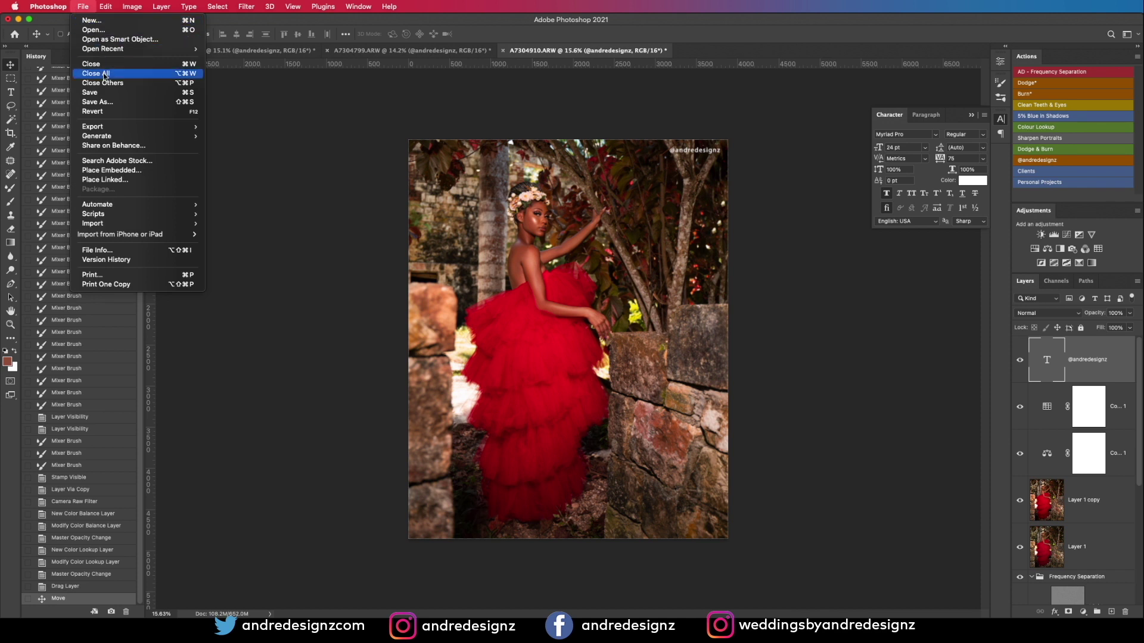
mouse_move(157, 127)
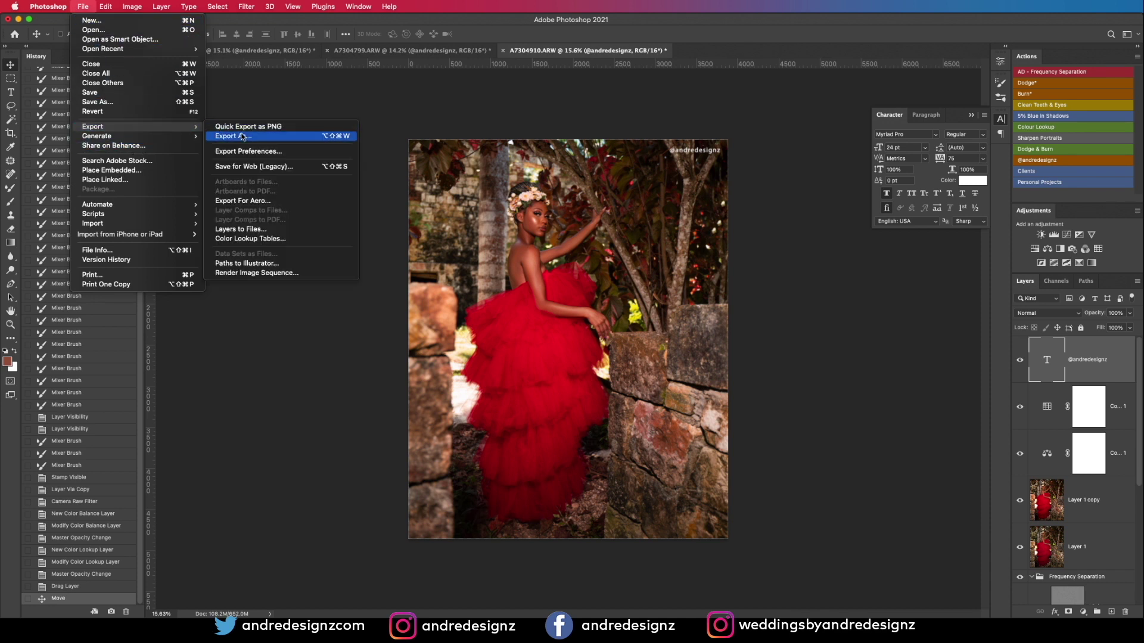
left_click(288, 168)
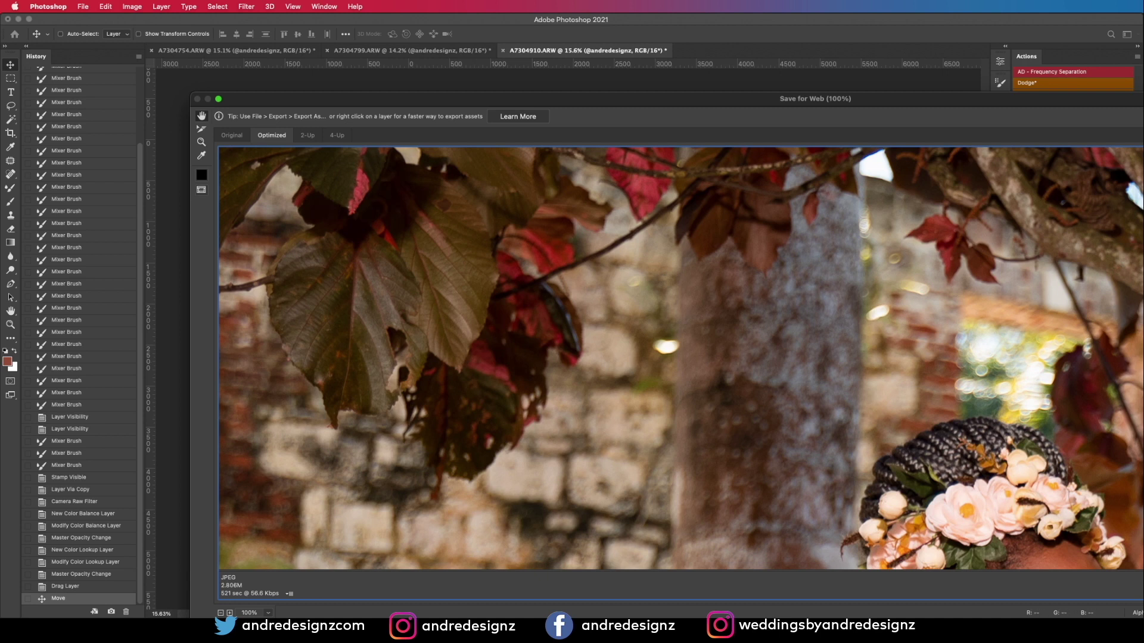
key("Escape")
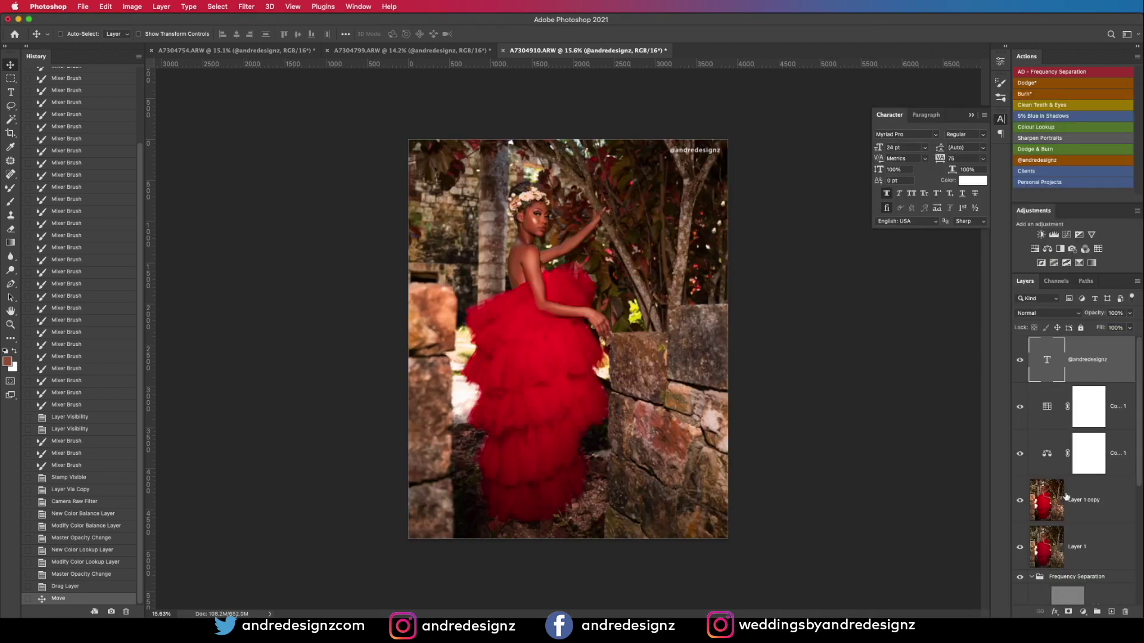
Step: Switch back to the A7304754.ARW portrait
left_click(227, 51)
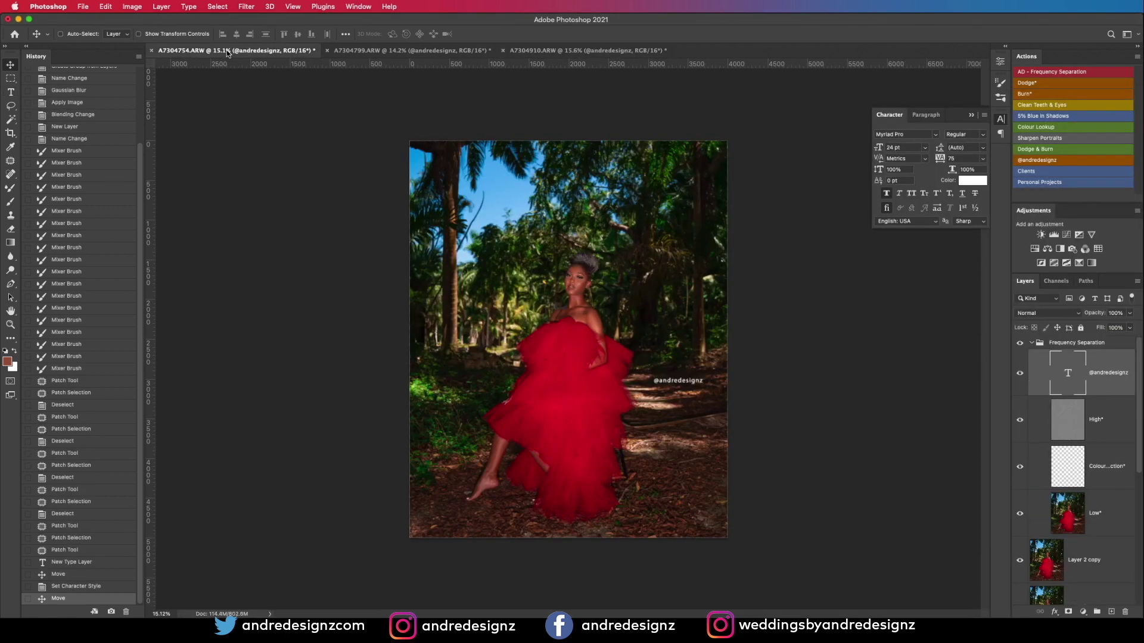